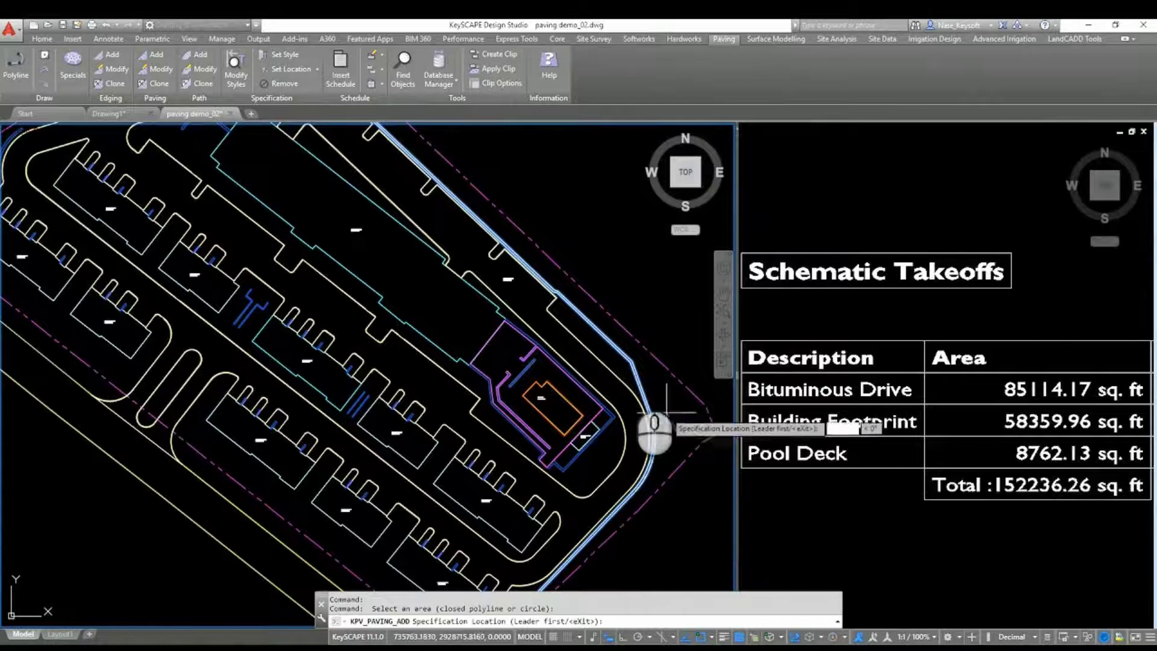
Place the Retaining Wall - 12ft specification label outside the long northeast wall and draw a leader from the wall to the text
scroll(609, 334, up, 5)
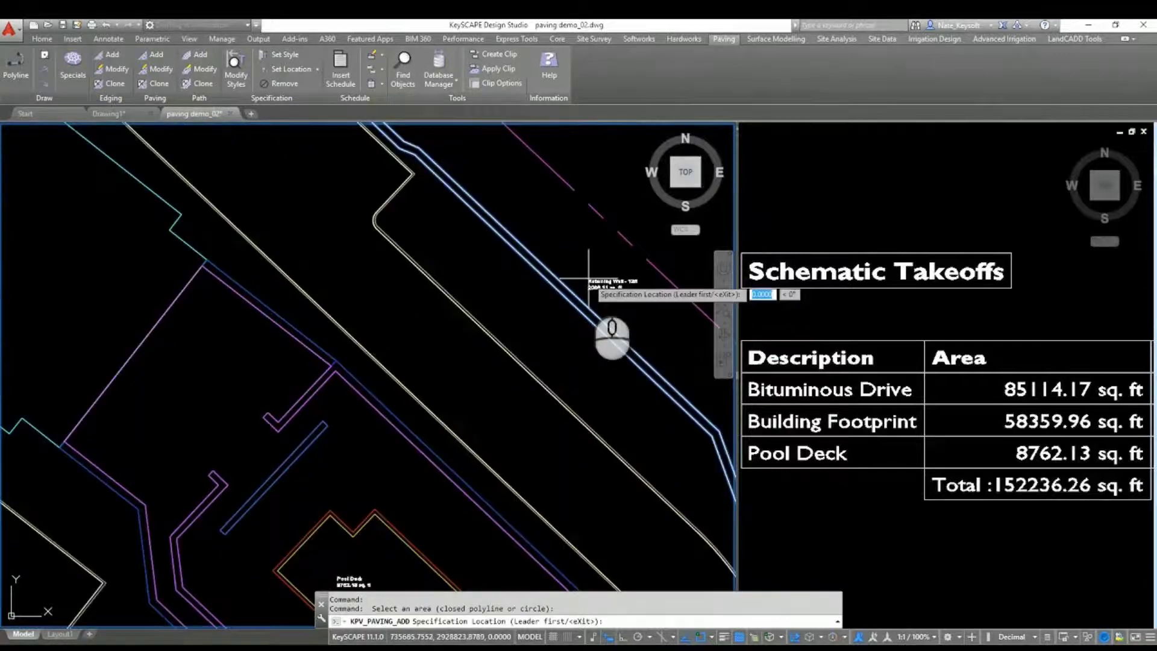
click(562, 285)
scroll(545, 299, up, 5)
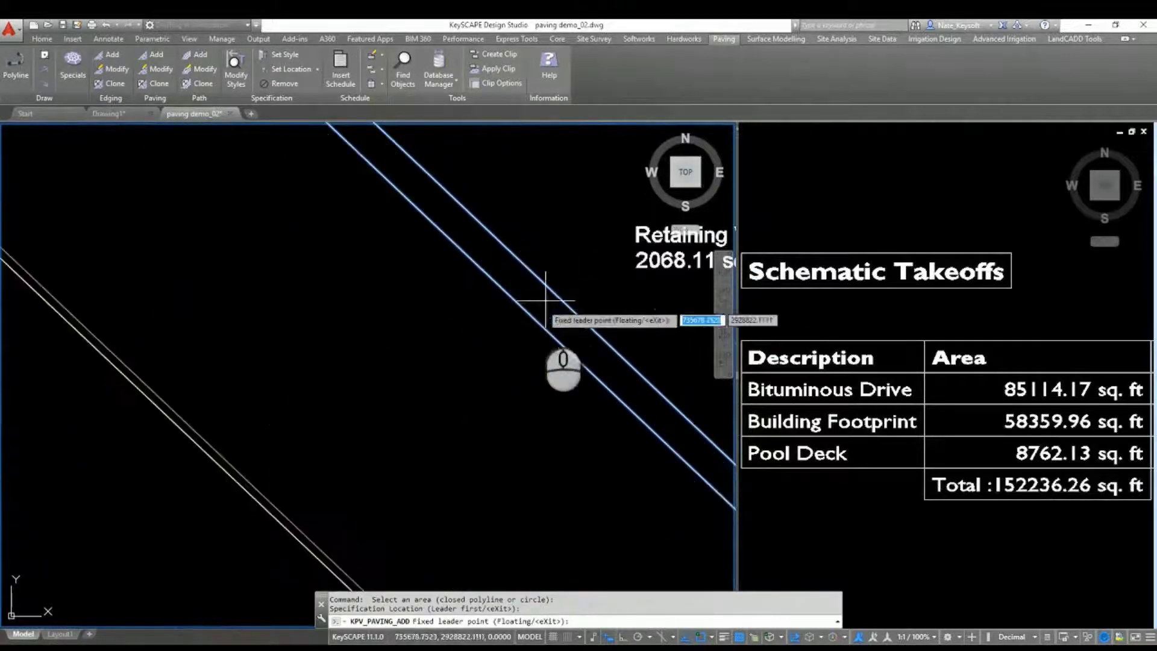
click(534, 318)
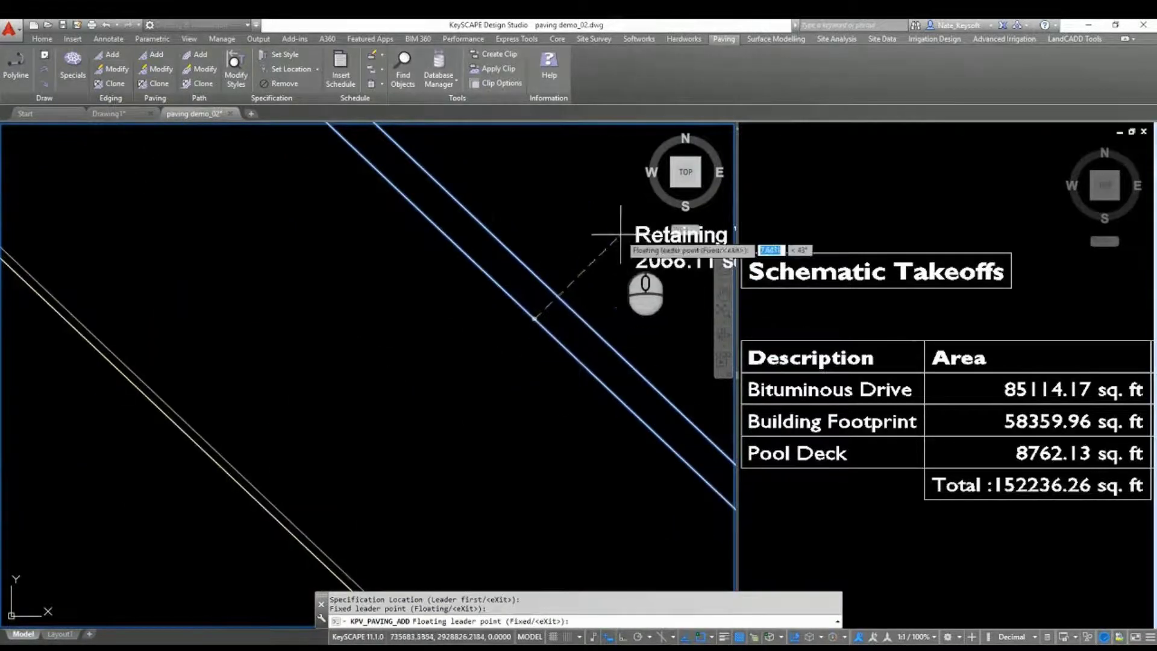
click(630, 235)
Clone the 12ft retaining wall paving with its specification onto the curved wall outline at the site's northwest end
scroll(536, 326, down, 5)
scroll(518, 334, down, 3)
scroll(476, 328, up, 2)
scroll(278, 276, up, 2)
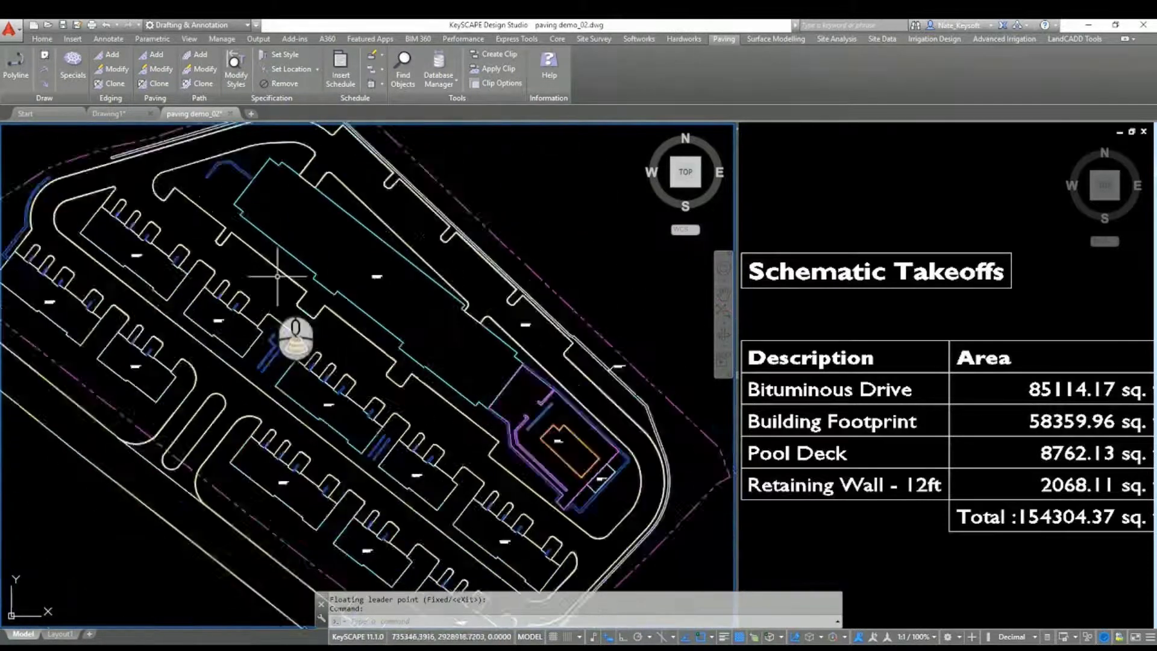
scroll(241, 280, down, 3)
scroll(365, 273, up, 3)
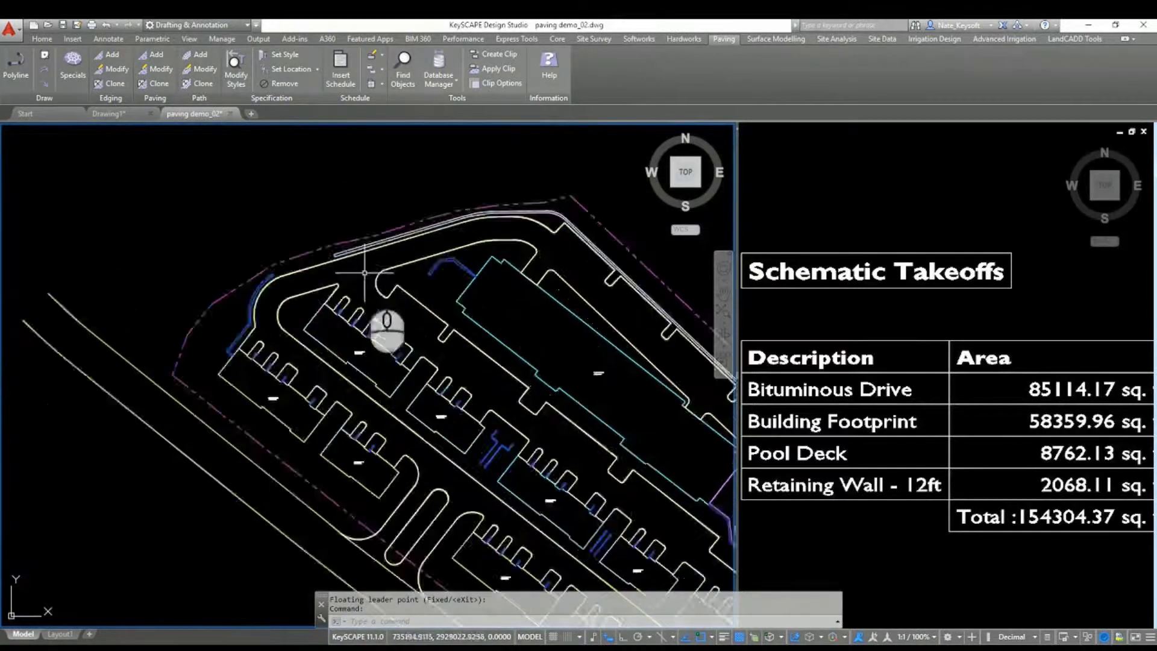
scroll(290, 307, up, 4)
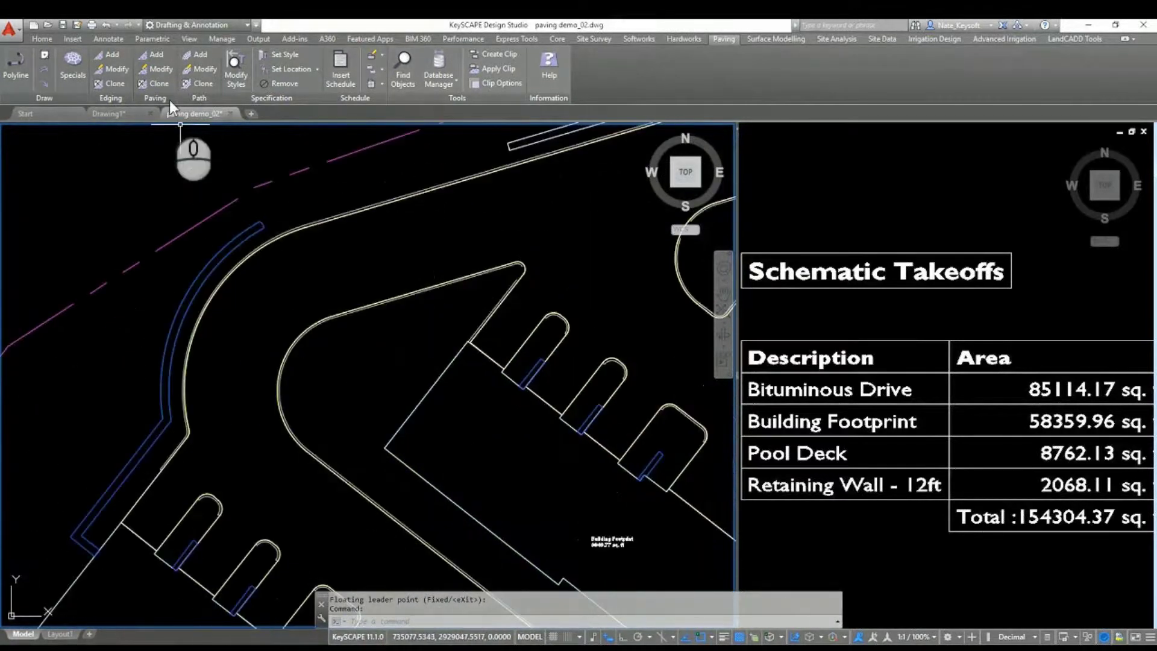
click(159, 84)
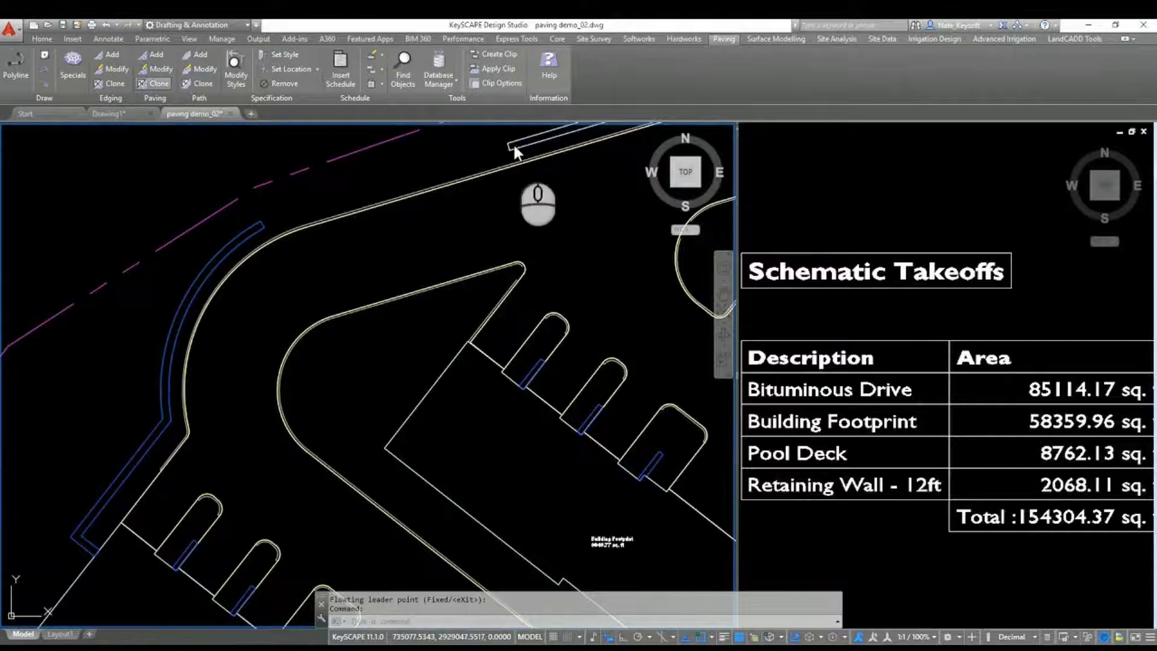
middle_drag(526, 170, 387, 313)
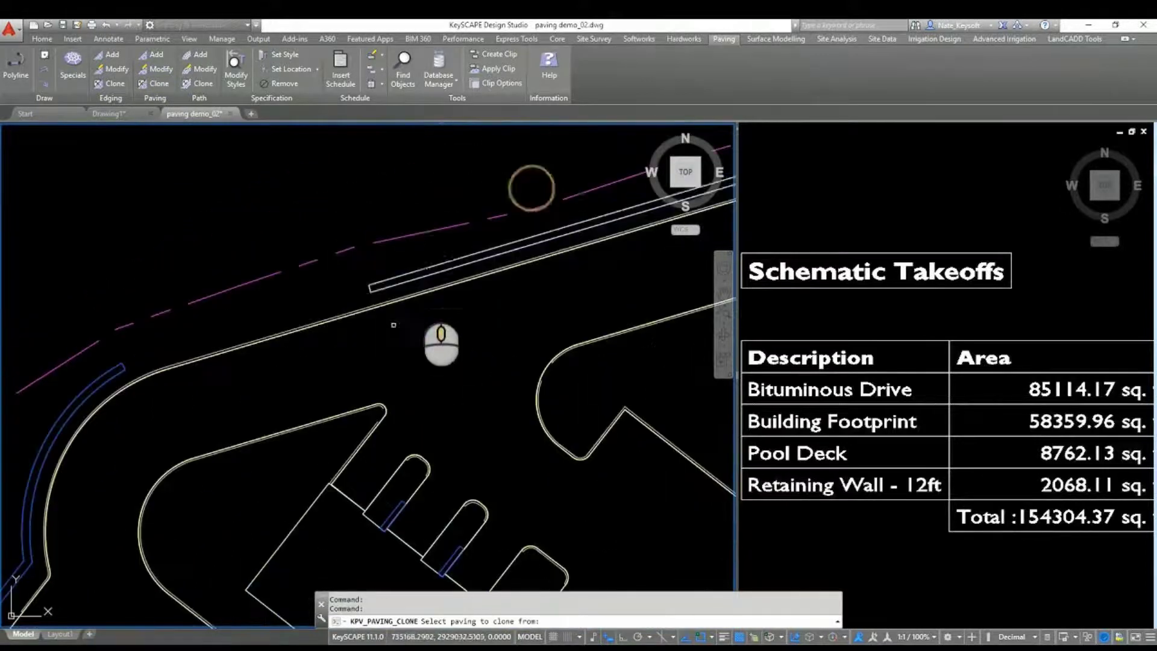
click(429, 265)
click(559, 266)
middle_drag(217, 447, 314, 316)
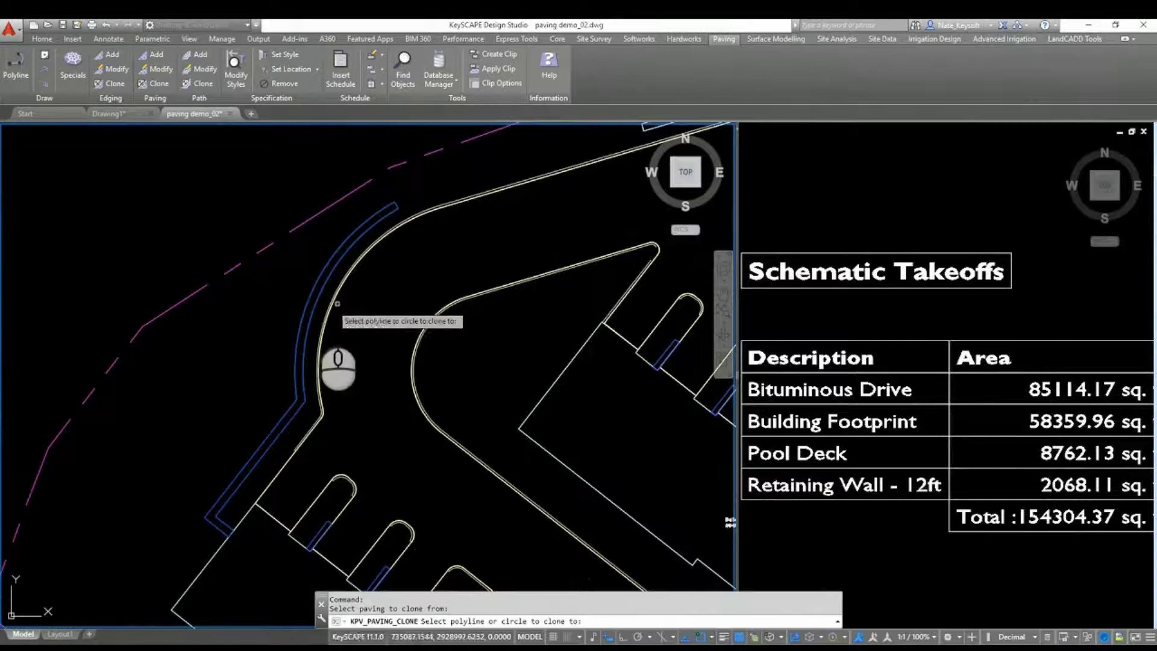
click(314, 316)
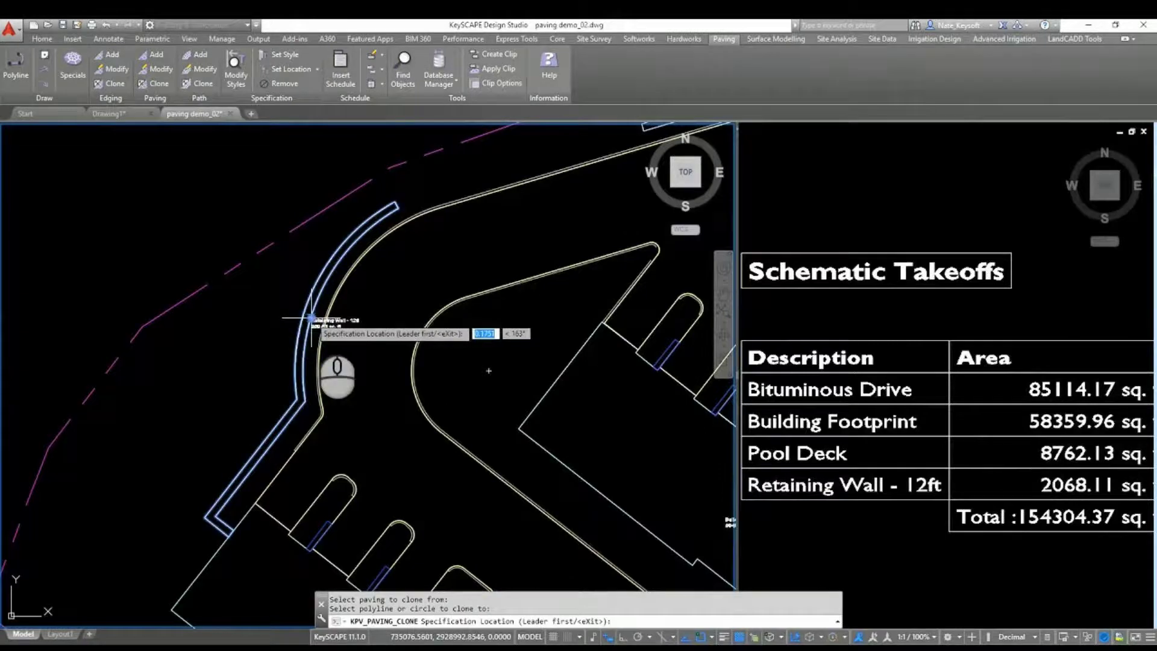
Place the Retaining Wall - 12ft label on the outer side of the curved wall, add its leader, and finish cloning
scroll(227, 315, up, 5)
click(265, 270)
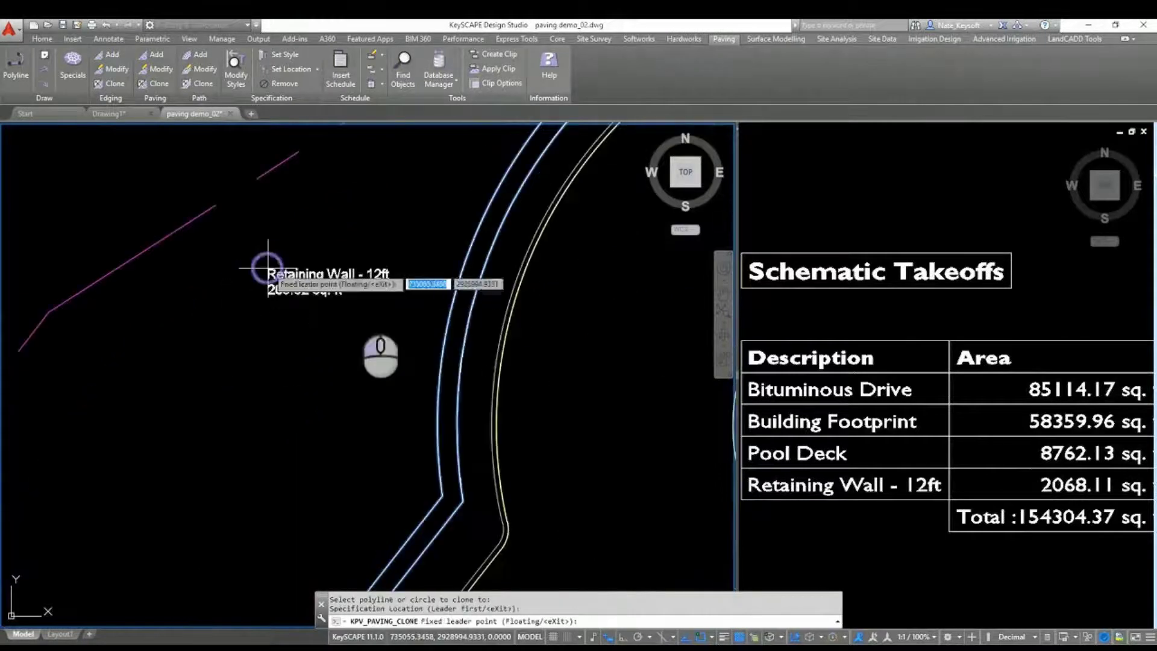
click(463, 310)
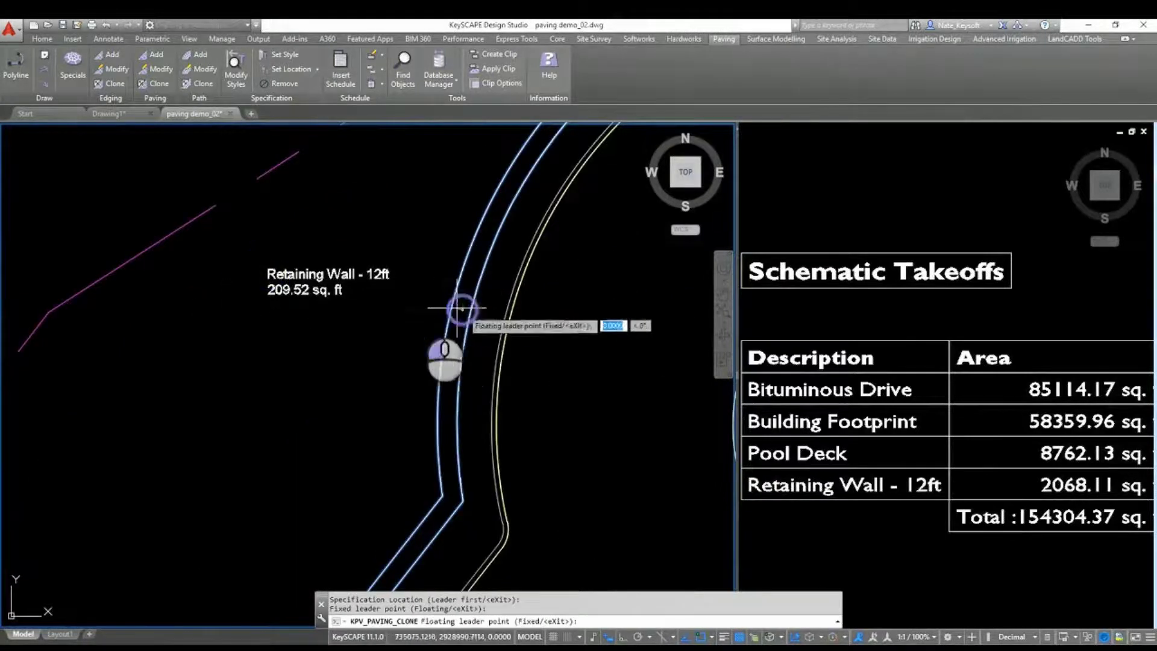
click(392, 272)
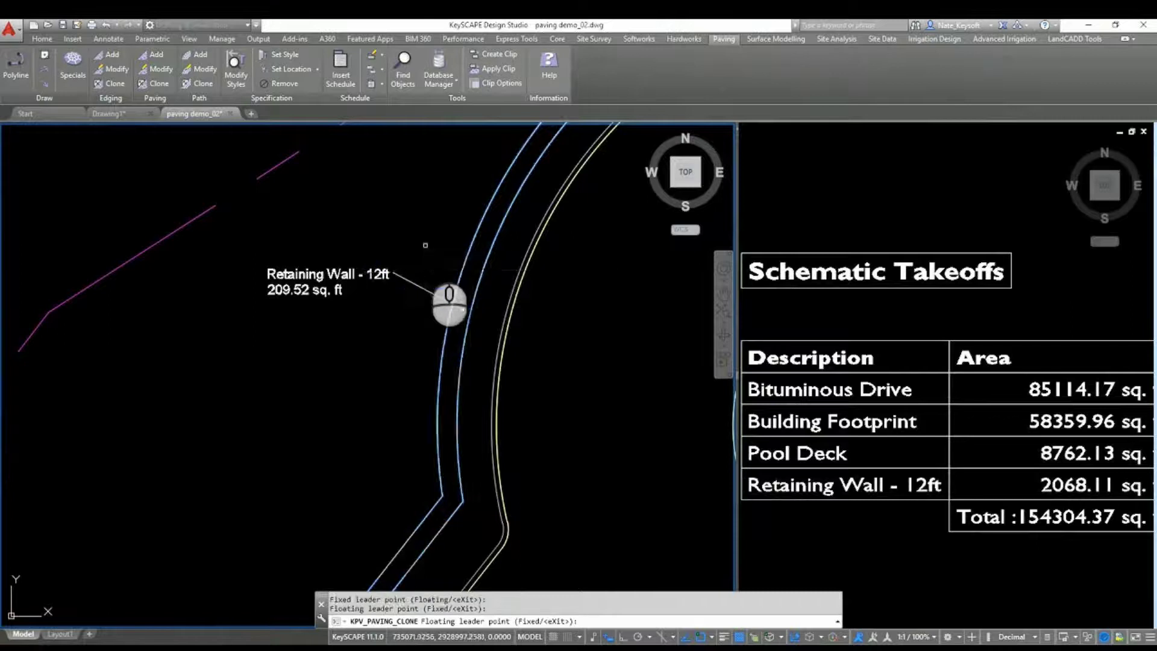
scroll(447, 302, down, 5)
scroll(262, 268, up, 4)
mouse_move(263, 268)
middle_down()
mouse_move(472, 302)
mouse_move(330, 351)
mouse_move(523, 310)
mouse_move(283, 248)
middle_up()
scroll(368, 355, down, 1)
mouse_move(386, 393)
middle_down()
mouse_move(328, 315)
mouse_move(375, 330)
middle_up()
key(Return)
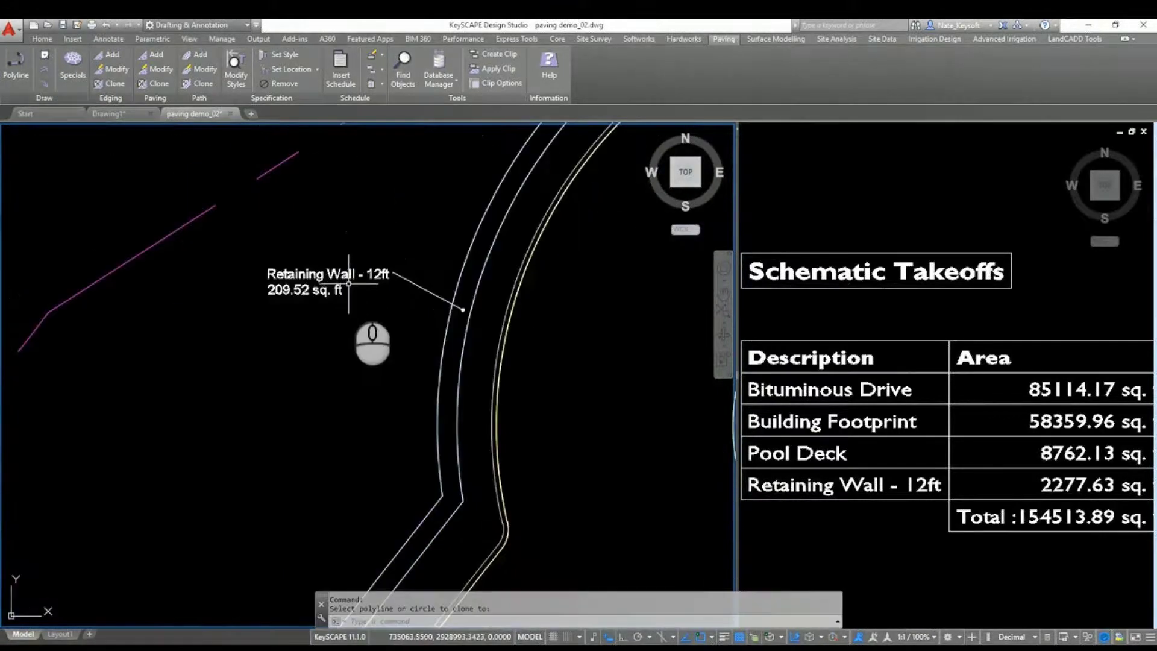
Add a paving area from the angled wall outline at the large building's northwest end, described as Retaining Wall - 8ft
scroll(349, 283, down, 3)
scroll(529, 362, up, 5)
middle_drag(439, 225, 361, 331)
click(153, 57)
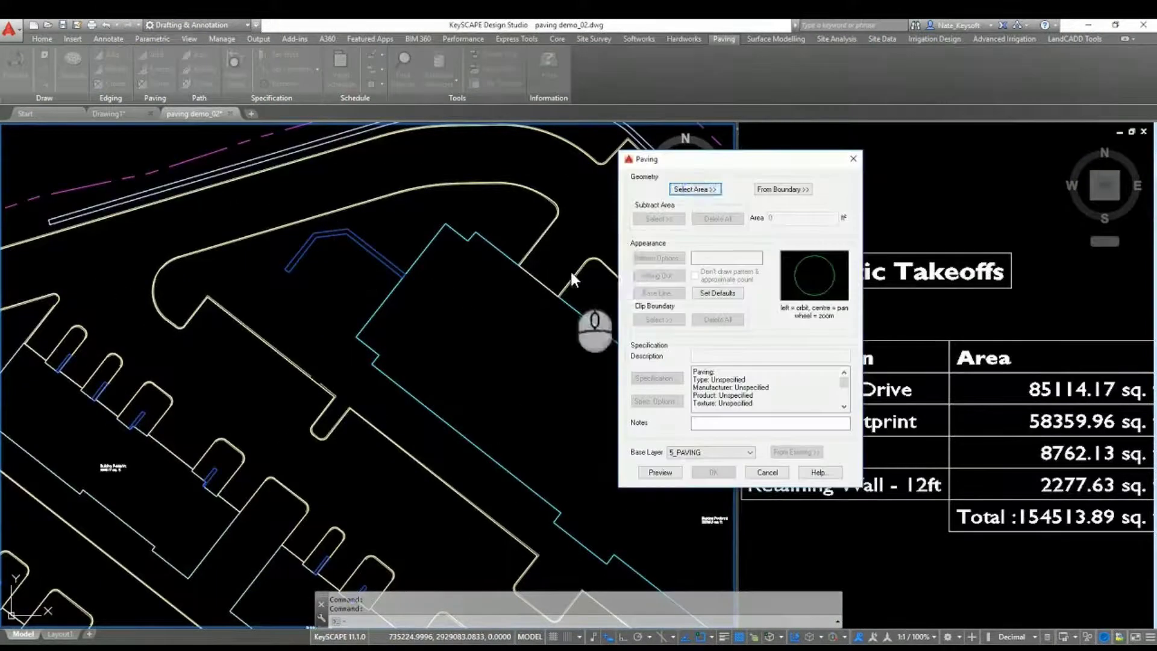
click(695, 188)
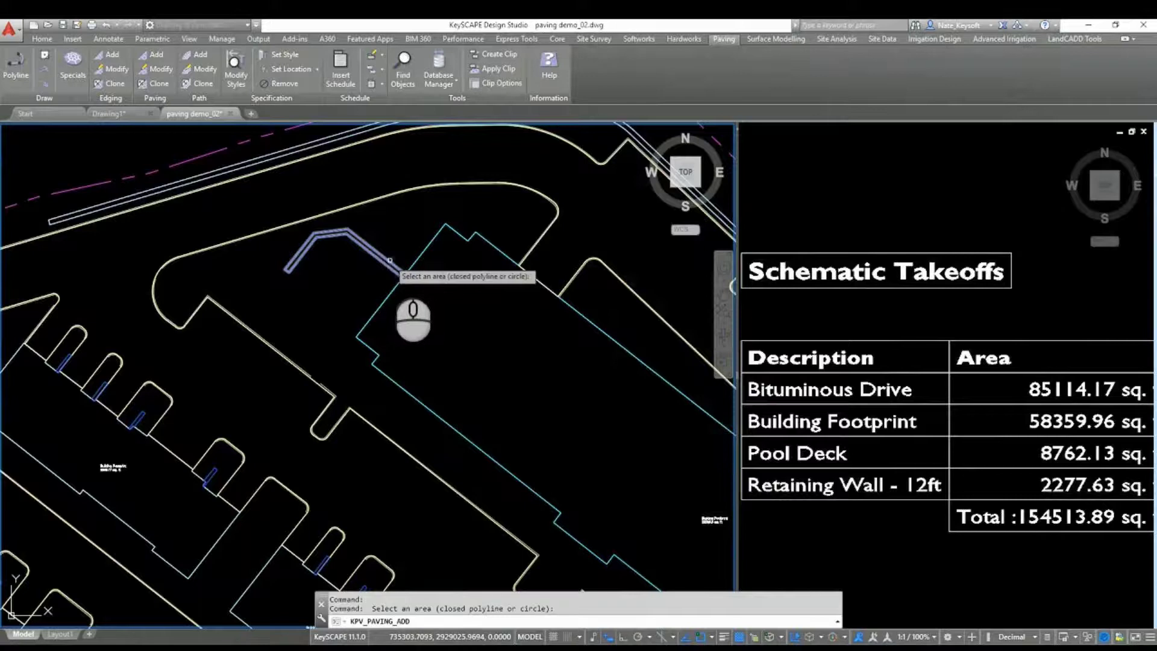
click(390, 261)
click(589, 263)
click(714, 354)
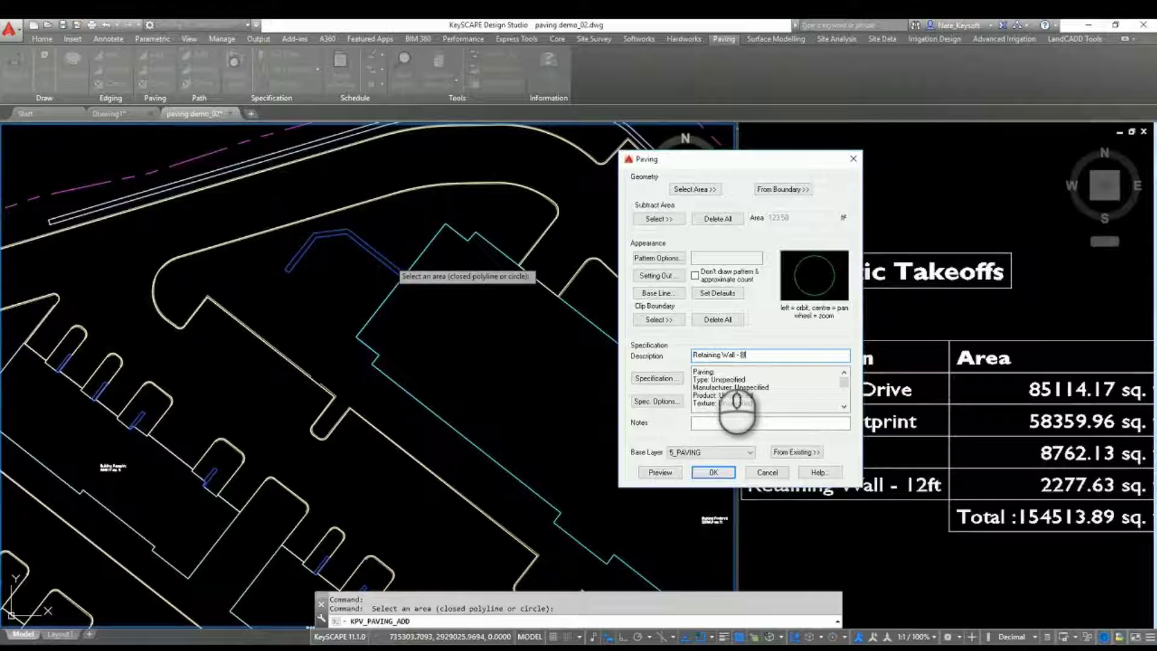
click(714, 472)
Place the Retaining Wall - 8ft label above the angled wall and draw a leader from the wall to the text
scroll(393, 258, up, 4)
click(355, 252)
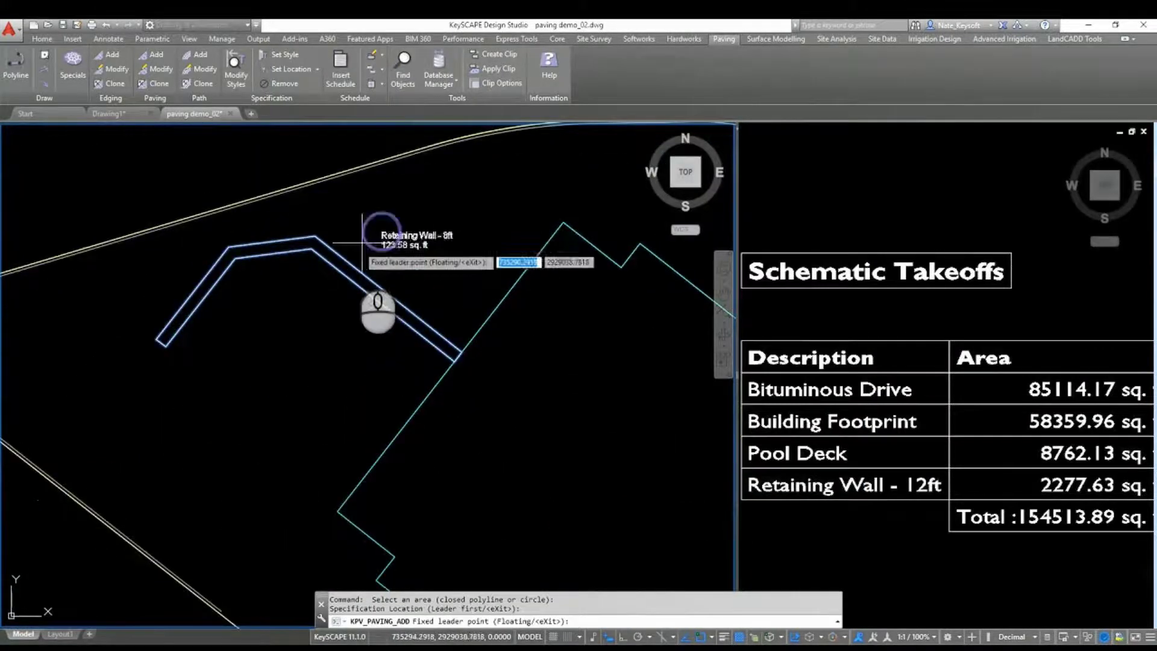
scroll(348, 262, up, 2)
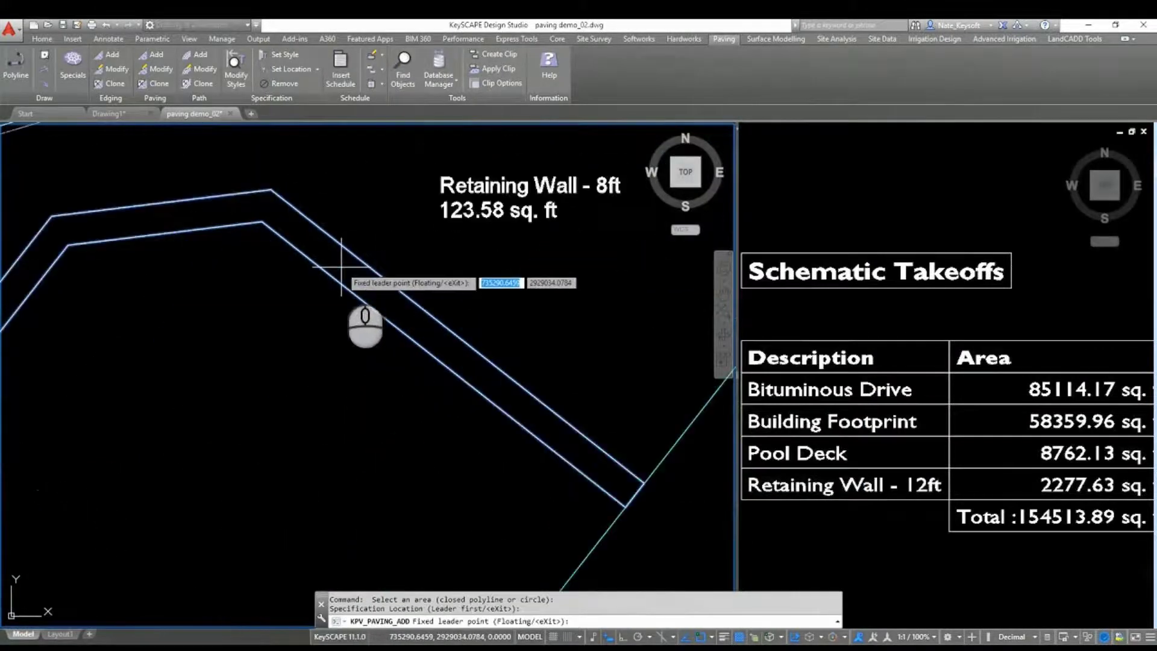
click(332, 262)
click(432, 188)
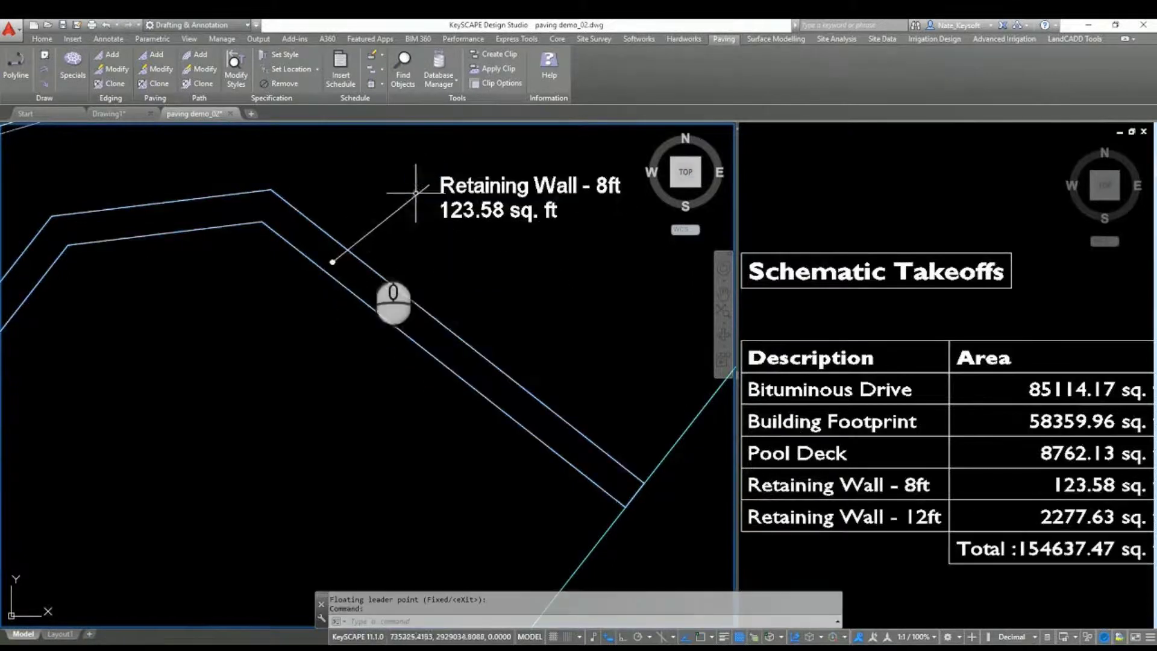
Clone the 8ft retaining wall paving with its specification onto the wall outline along the pool area's northeast and southeast sides
scroll(441, 303, down, 5)
middle_drag(441, 302, 154, 178)
mouse_move(427, 393)
middle_down()
mouse_move(416, 380)
mouse_move(427, 392)
middle_up()
click(154, 83)
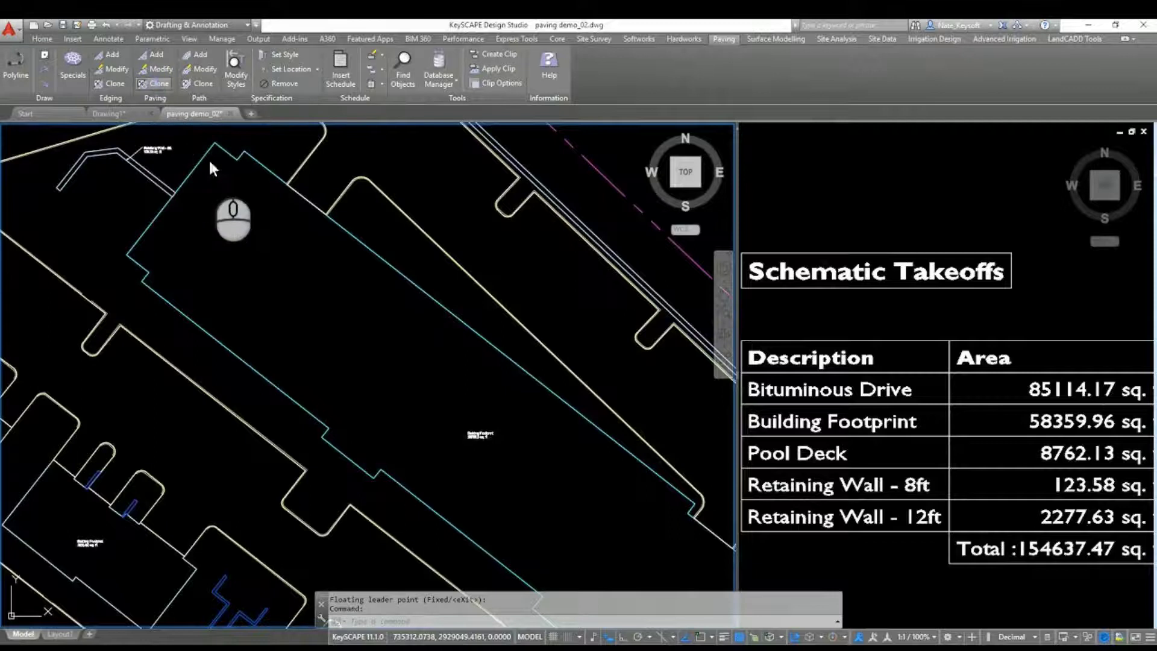
click(152, 177)
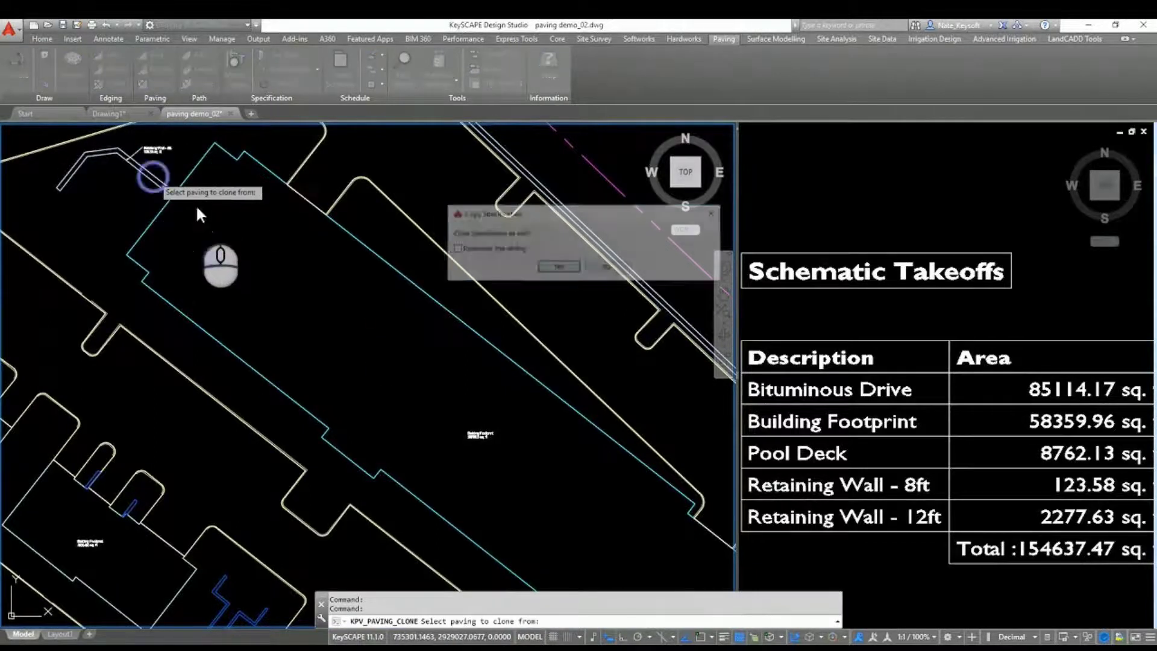
click(558, 269)
middle_drag(474, 412, 187, 115)
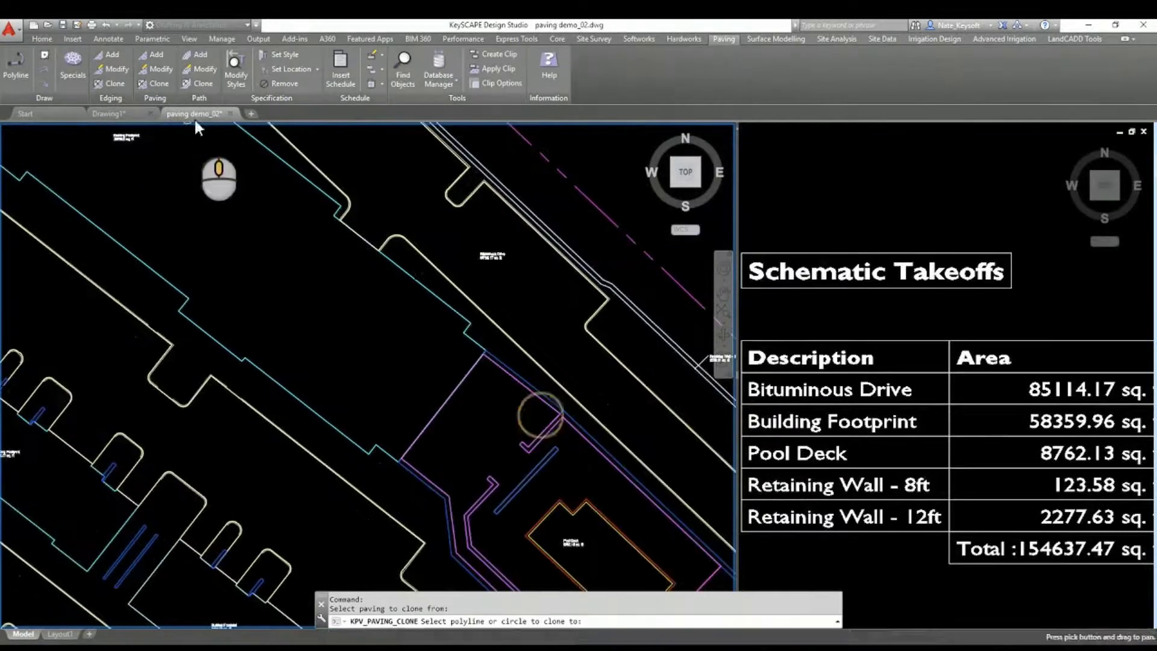
middle_drag(306, 342, 155, 164)
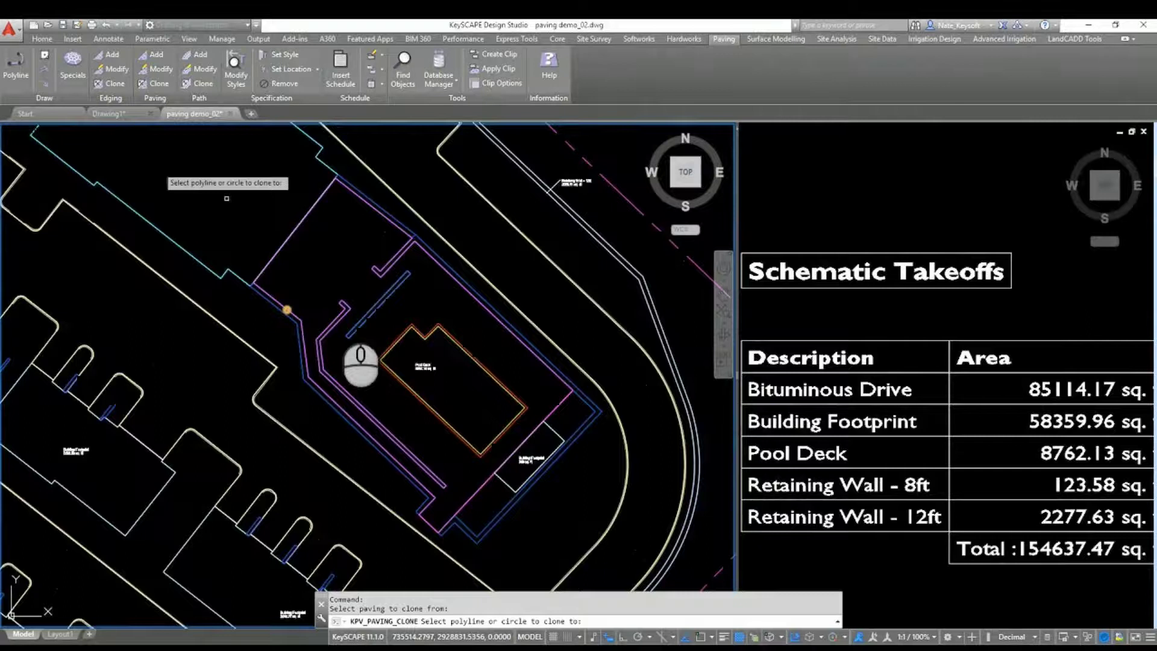
click(581, 434)
Place the Retaining Wall - 8ft label outside the wall near the small pool building's footprint and connect it with a leader
scroll(547, 500, up, 5)
middle_drag(482, 476, 275, 385)
click(320, 369)
click(280, 335)
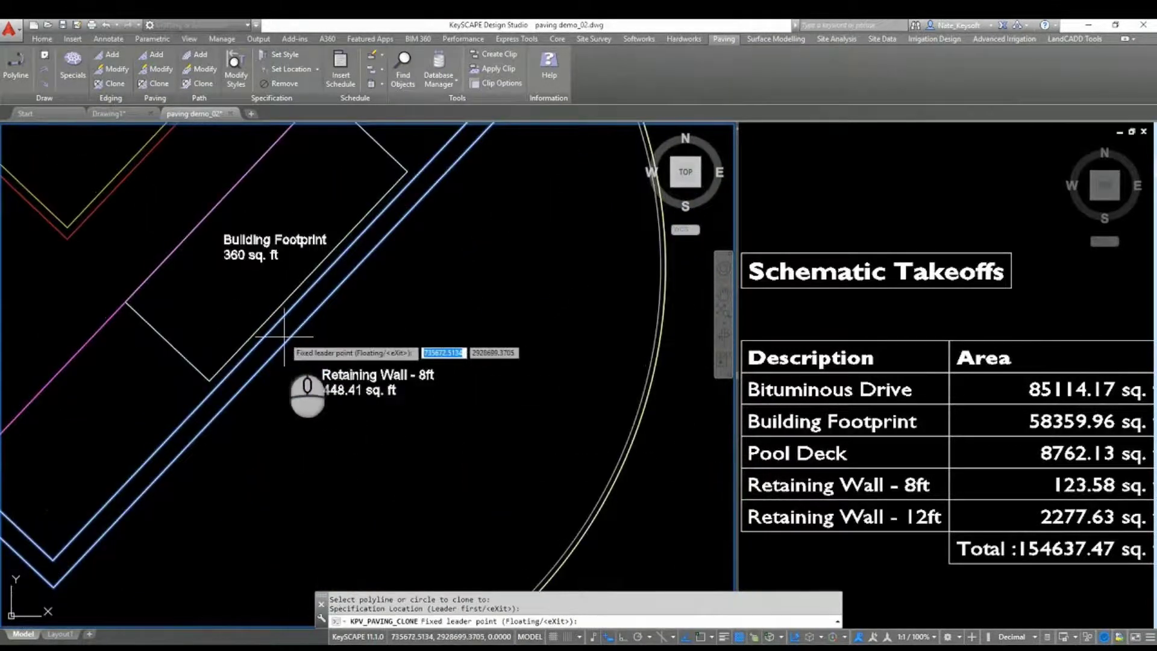
click(300, 357)
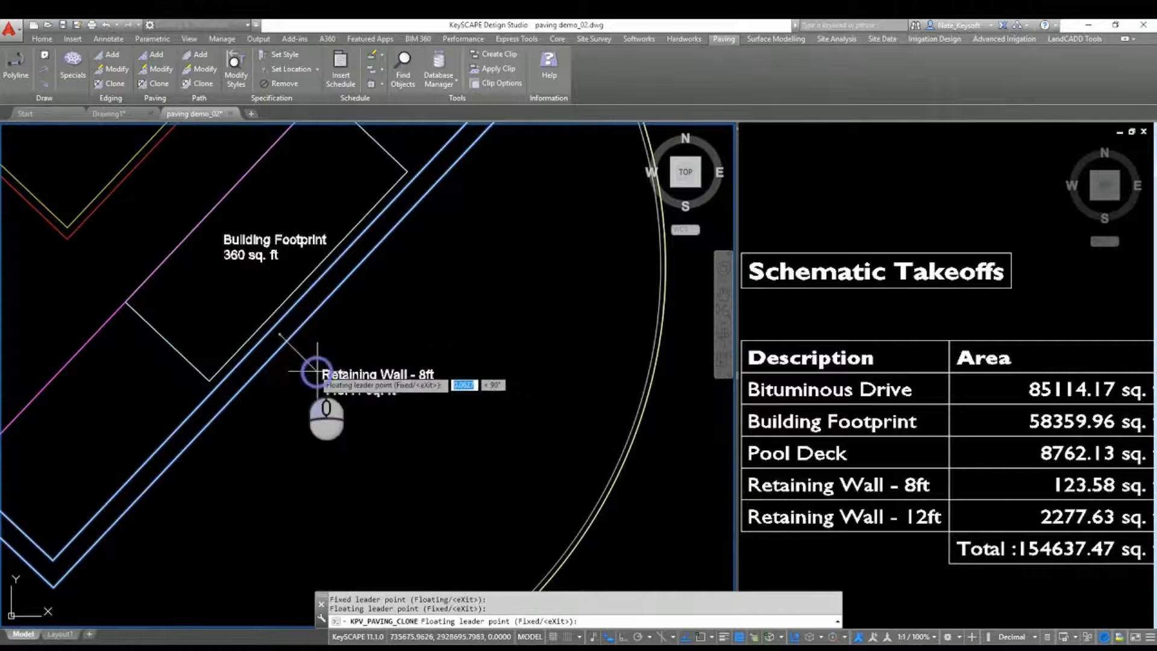
key(Return)
Clone the 8ft retaining wall paving onto the outer wall outline southwest of the pool deck
scroll(248, 397, down, 5)
scroll(305, 441, up, 3)
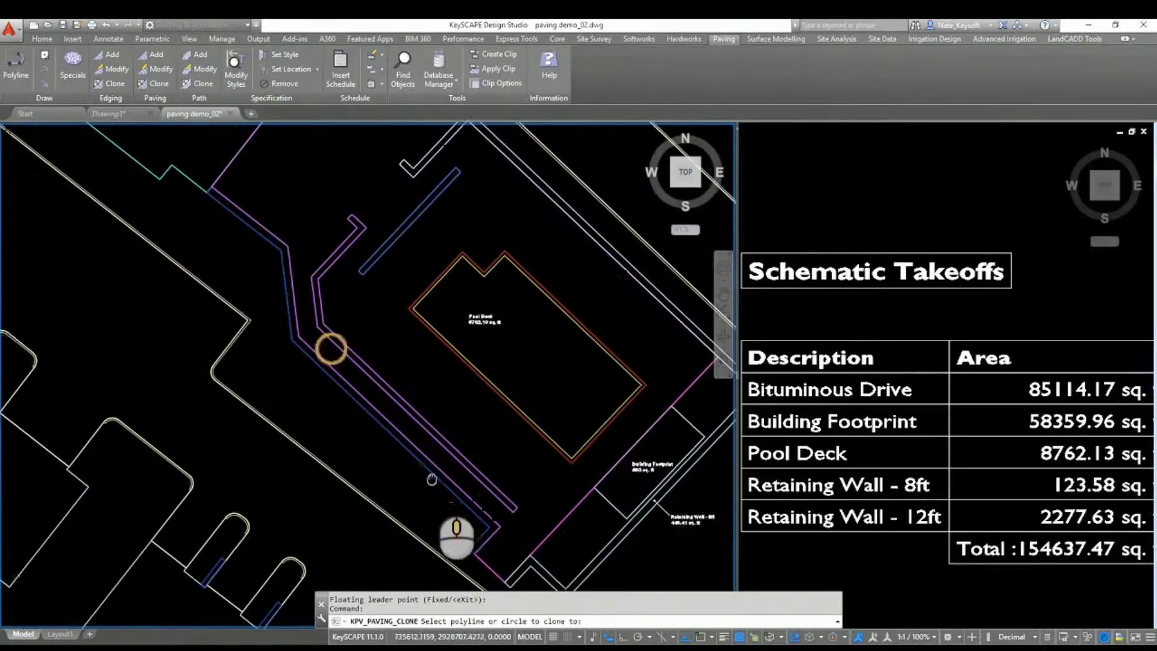
click(377, 429)
scroll(307, 397, up, 4)
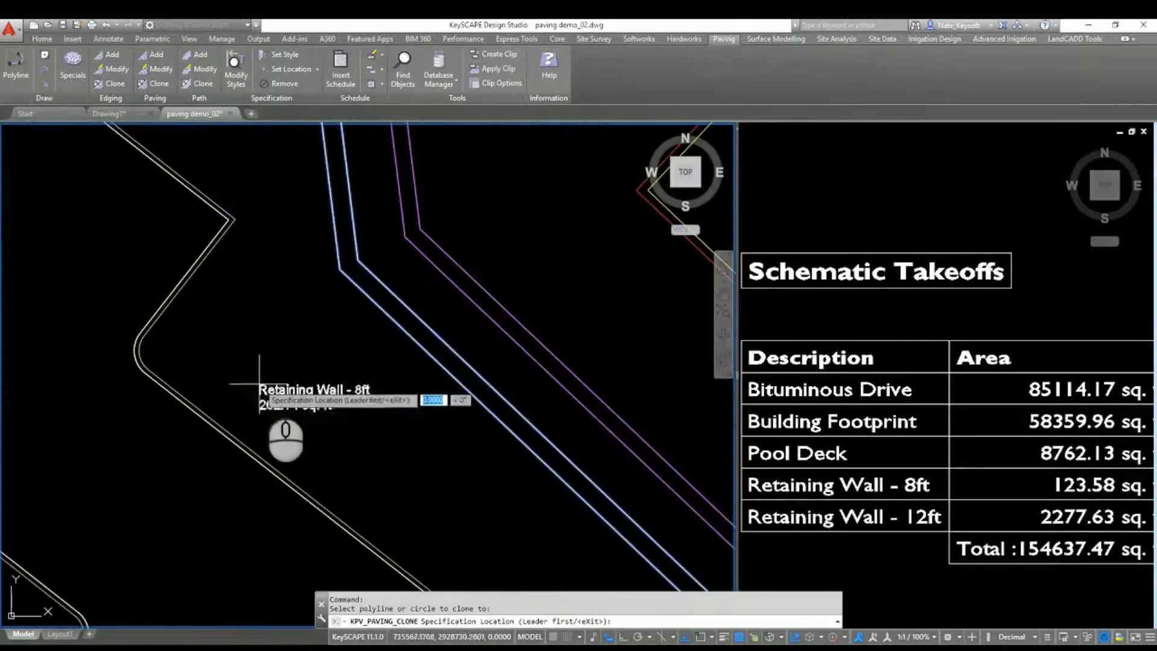
Place the Retaining Wall - 8ft label outside the pool area's southwest wall, connect it with a leader, and finish cloning
click(259, 369)
click(425, 341)
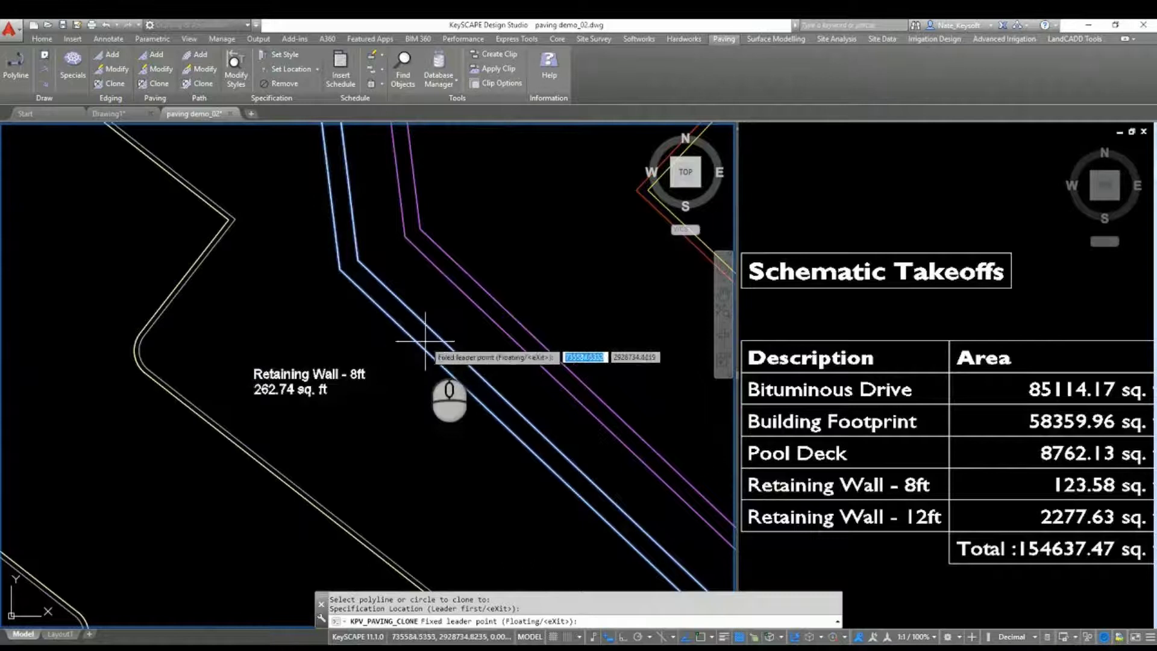
click(375, 360)
scroll(376, 365, down, 3)
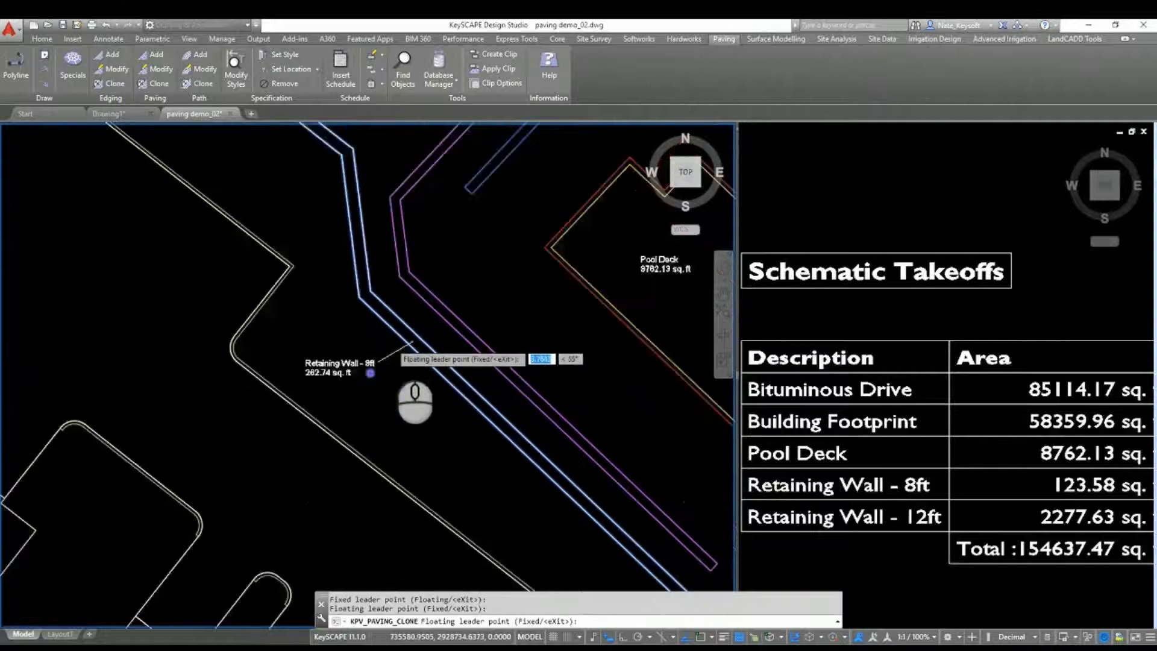
scroll(377, 370, up, 2)
middle_drag(377, 370, 322, 355)
scroll(400, 323, down, 2)
key(Return)
key(Return)
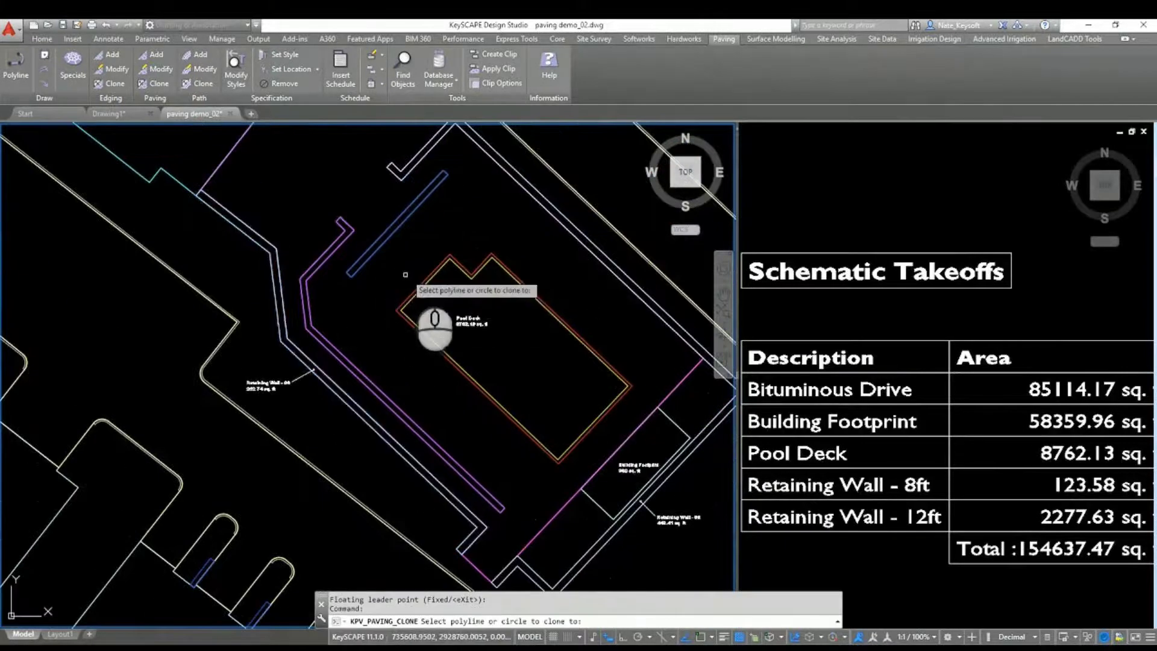
scroll(434, 251, down, 3)
click(386, 295)
scroll(370, 276, up, 2)
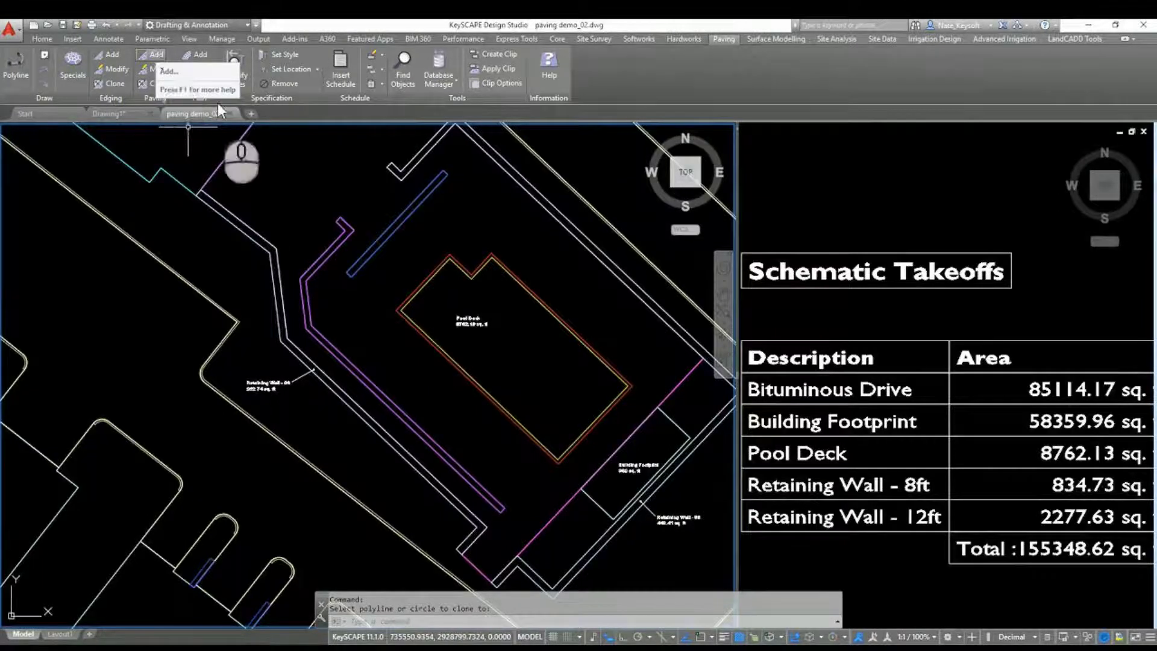
Add paving to the inner wall outline southwest of the pool deck, keeping the source outline and describing it as Retaining Wall - Pool Deck
middle_drag(523, 491, 397, 337)
mouse_move(467, 317)
middle_down()
mouse_move(513, 545)
mouse_move(517, 519)
middle_up()
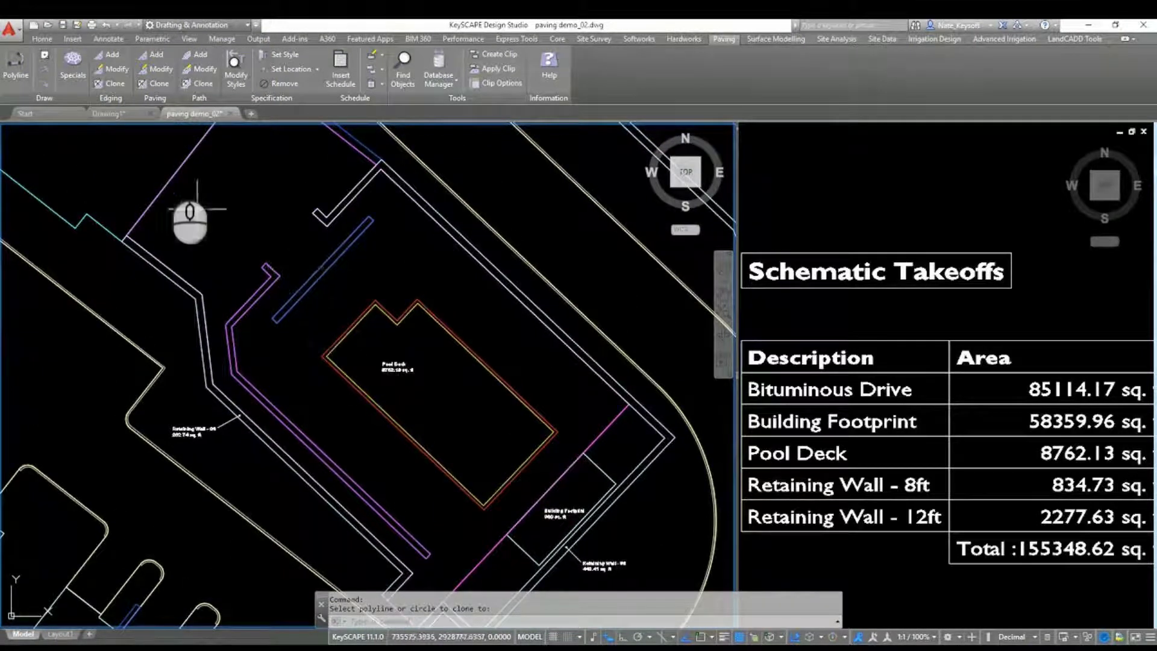
click(155, 55)
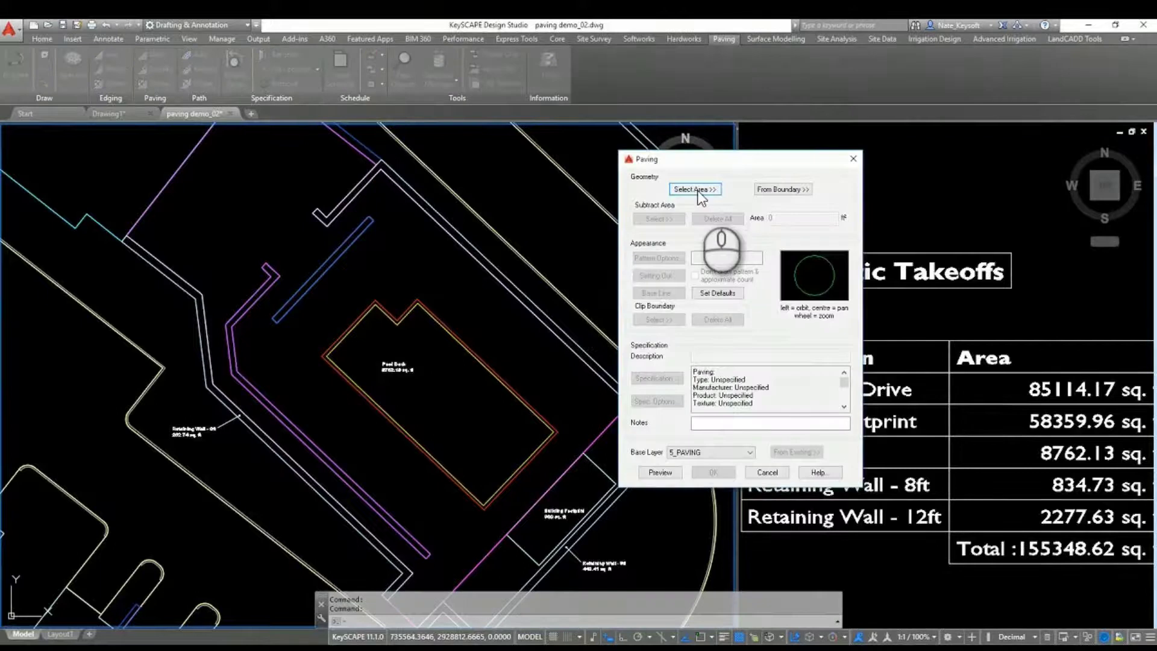
click(696, 189)
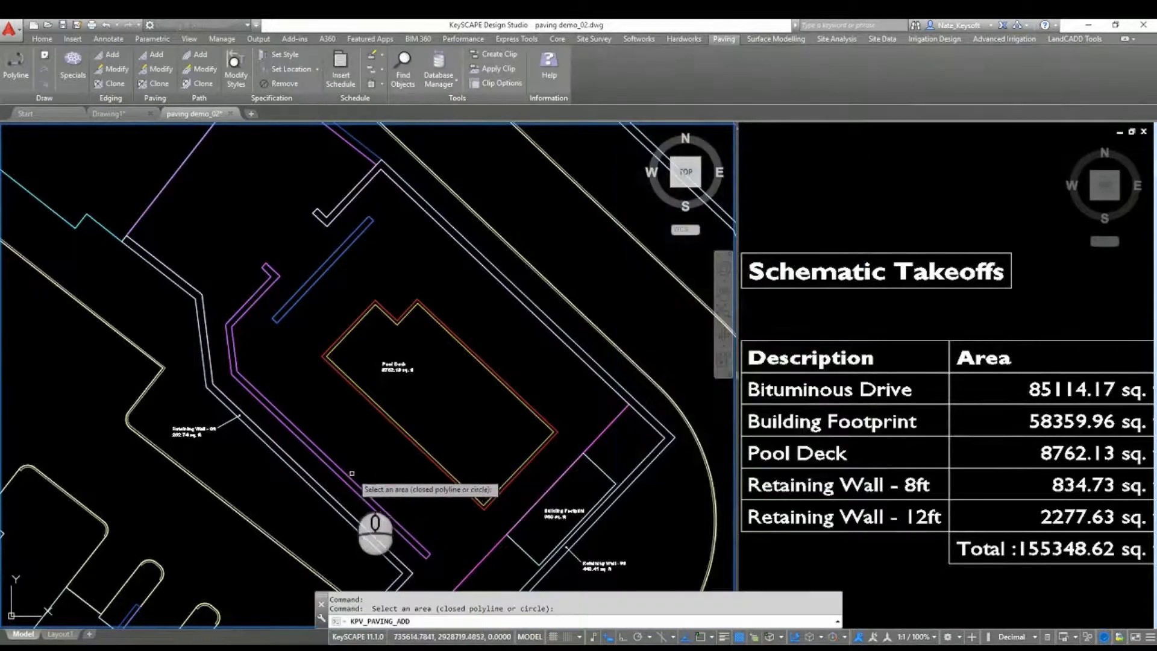
click(350, 475)
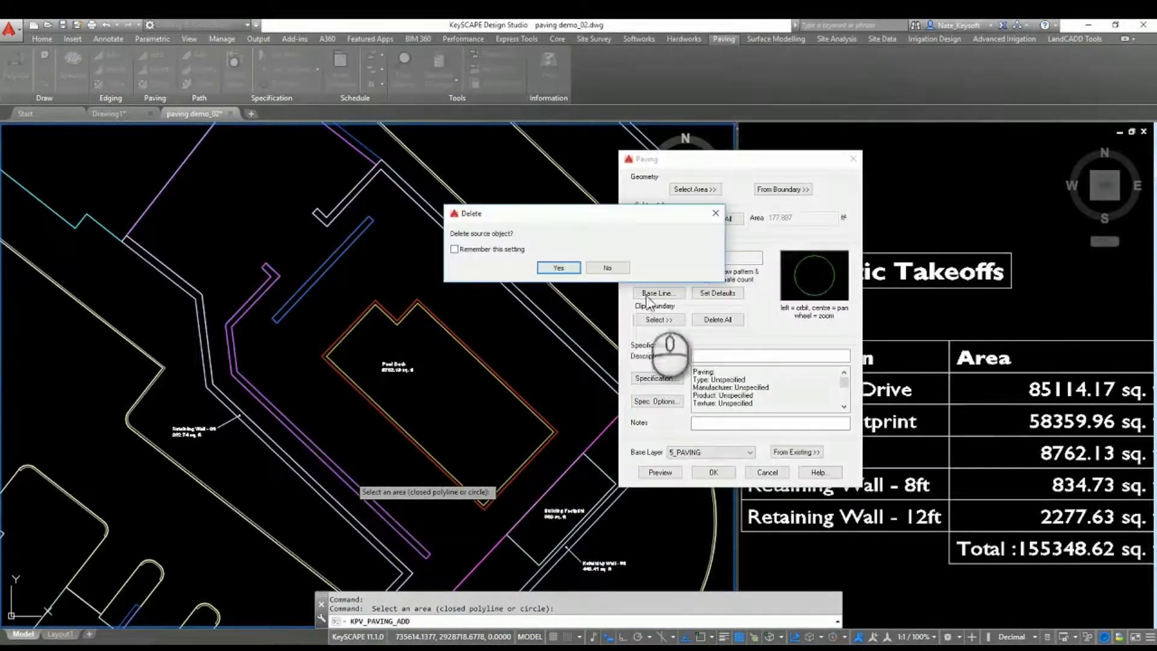
click(607, 268)
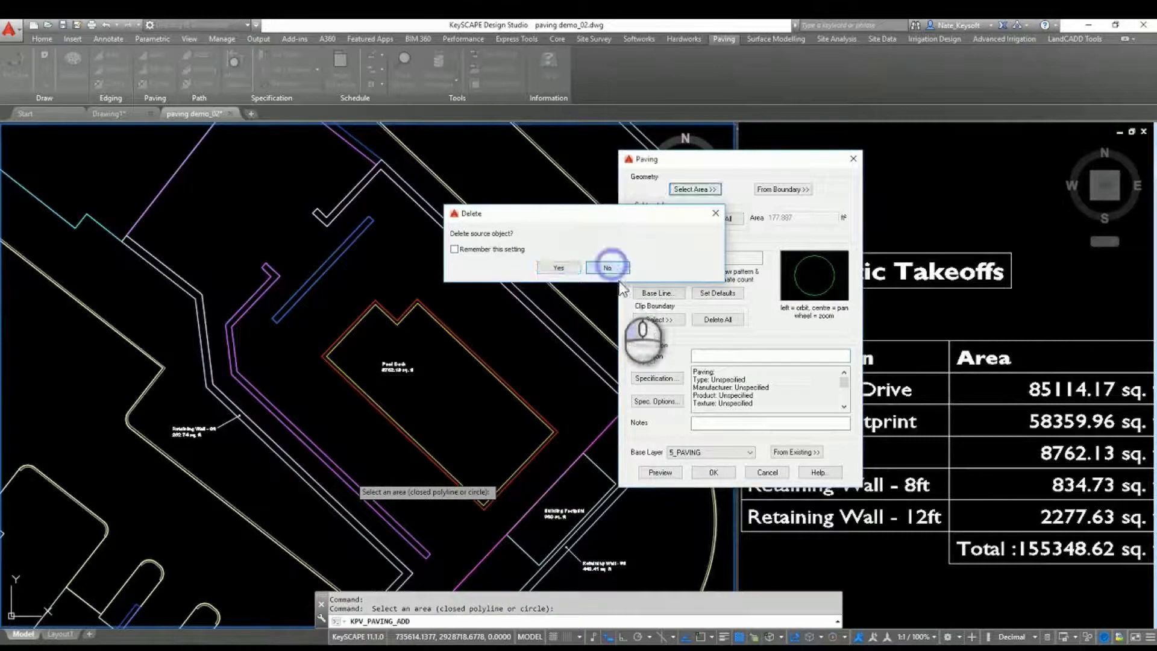
click(718, 358)
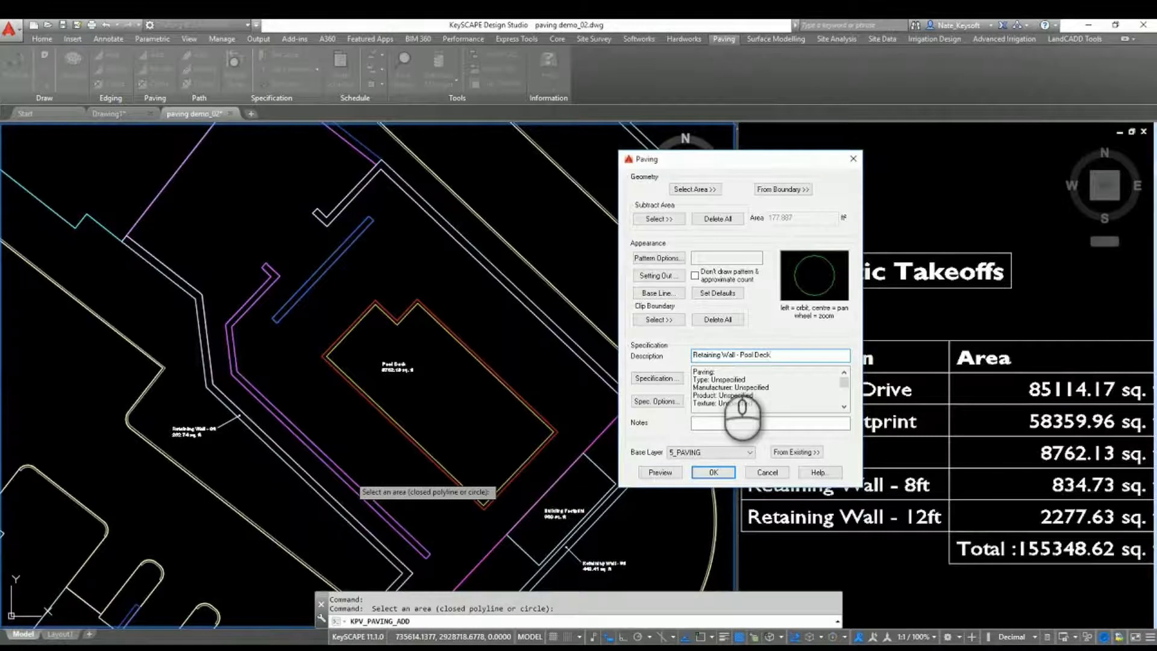
click(724, 471)
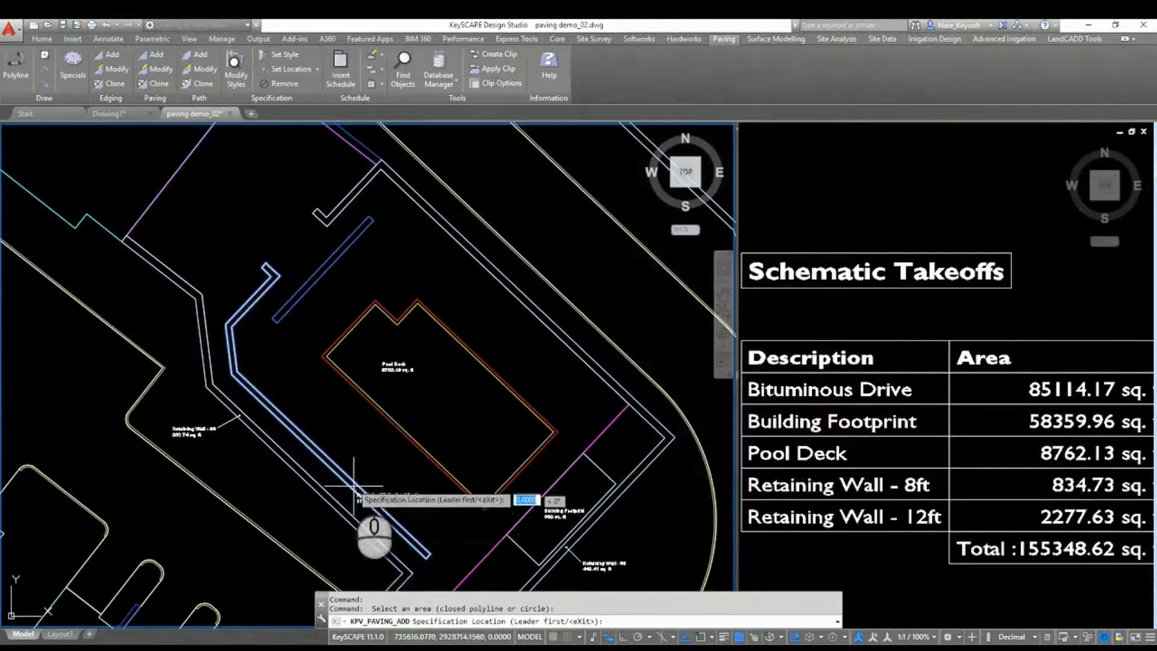
Place the Retaining Wall - Pool Deck label between the inner southwest wall and the pool deck, connected by a leader
scroll(322, 443, up, 5)
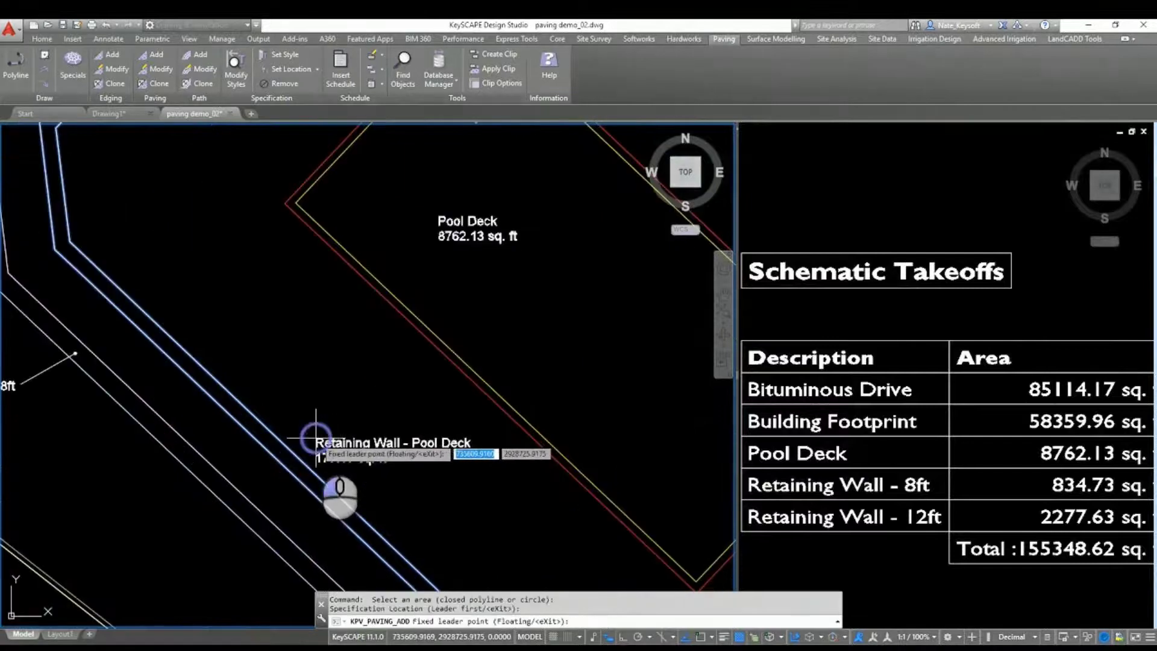
click(310, 443)
click(306, 444)
key(Return)
Clone the Retaining Wall - Pool Deck paving with its specification onto the straight freestanding wall outline northwest of the pool deck
scroll(346, 390, down, 2)
middle_drag(241, 208, 258, 277)
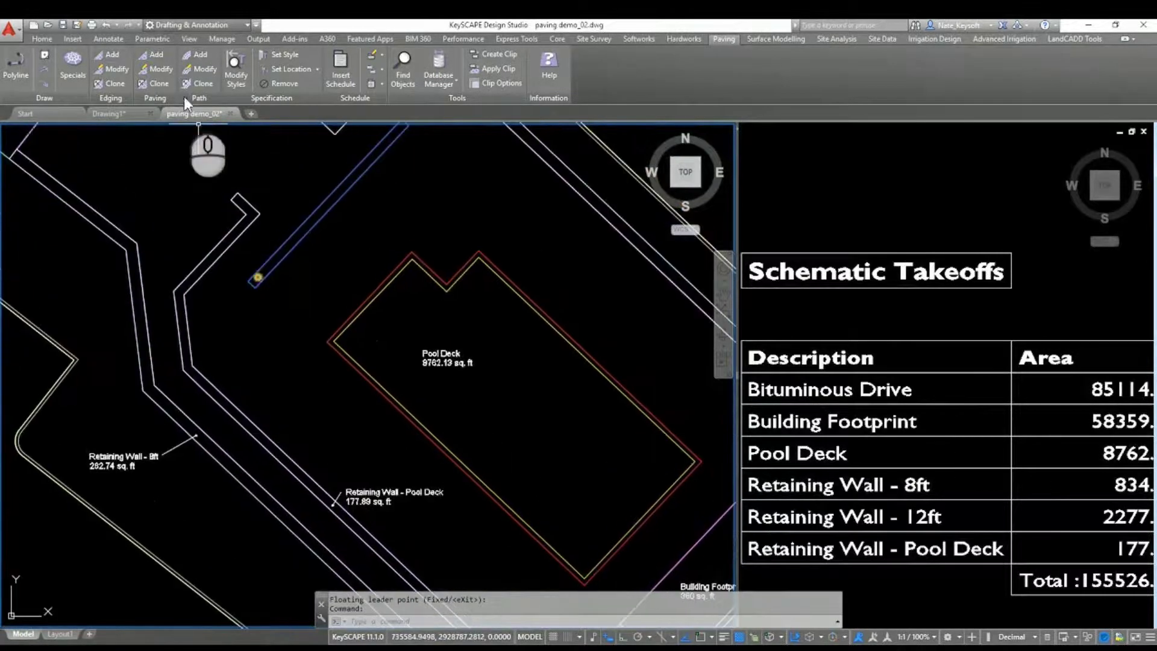
click(154, 84)
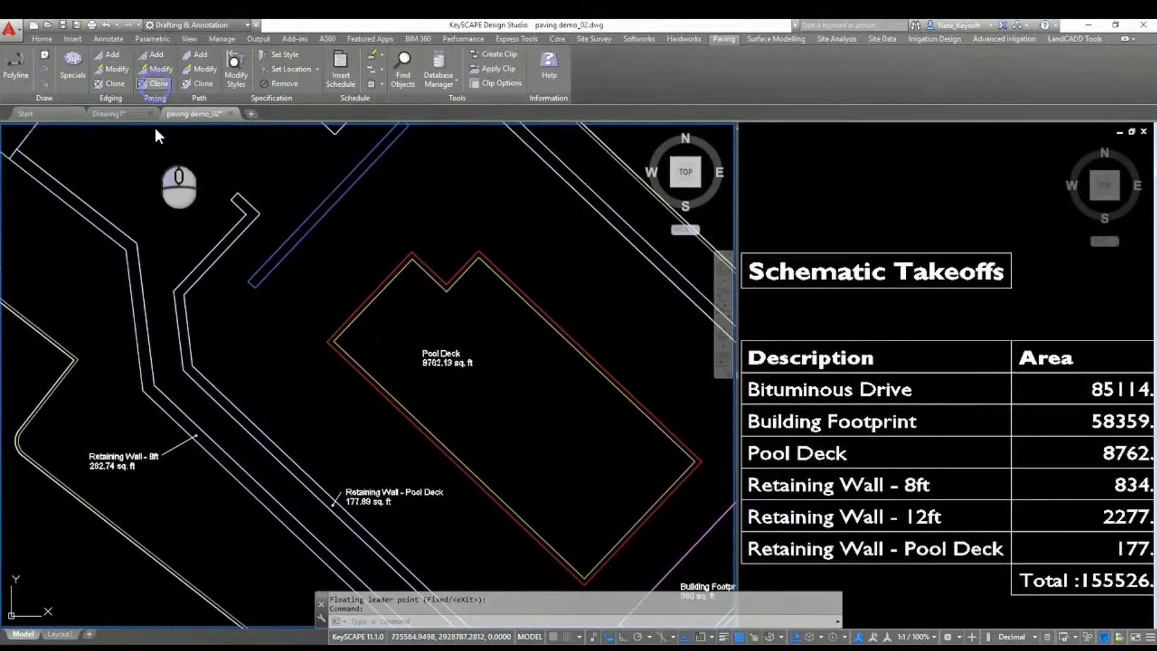
click(220, 255)
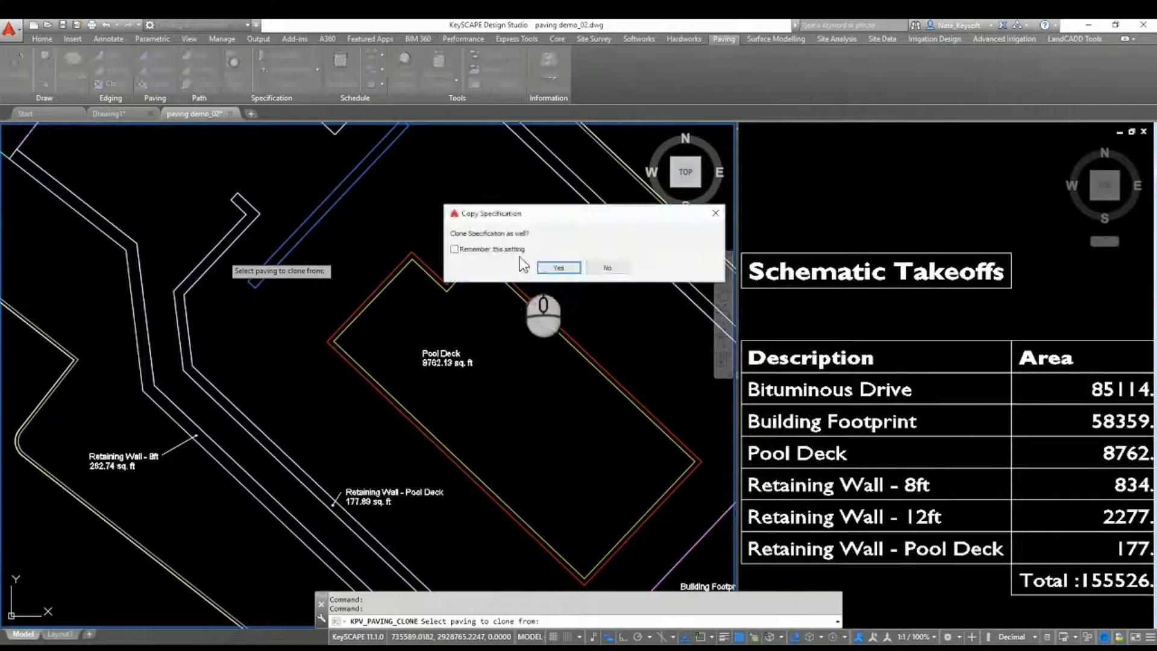
click(559, 267)
click(360, 179)
Place the cloned paving's label between the freestanding wall and the pool deck and connect it with a leader
click(365, 215)
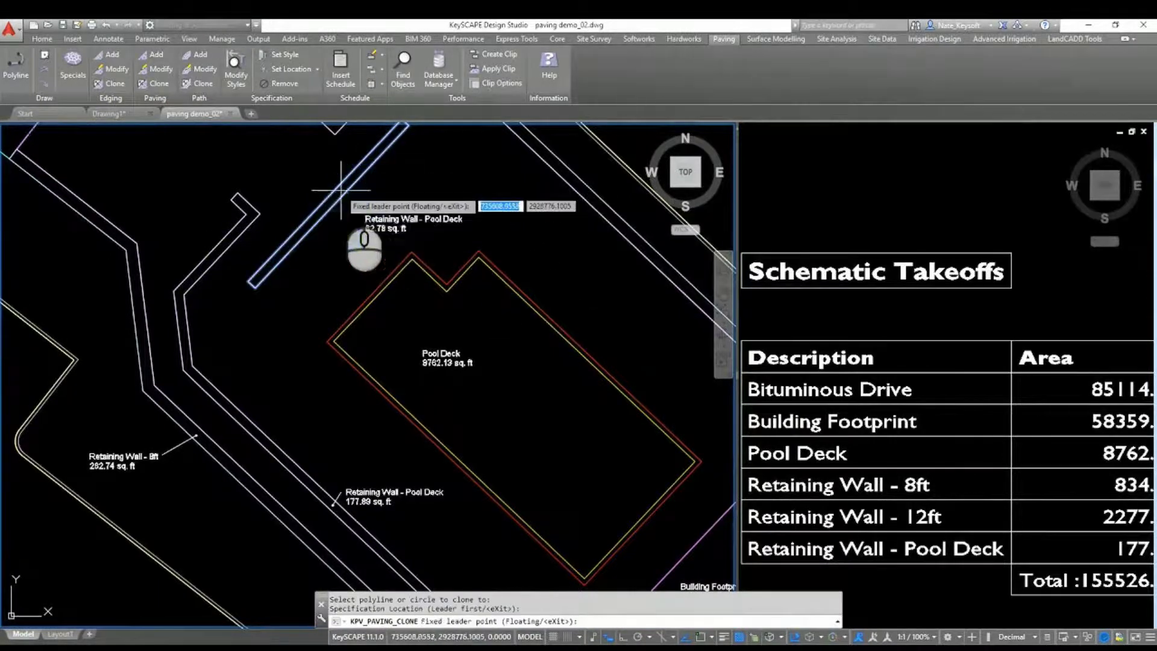
click(341, 191)
click(361, 220)
middle_drag(329, 208, 350, 409)
key(Return)
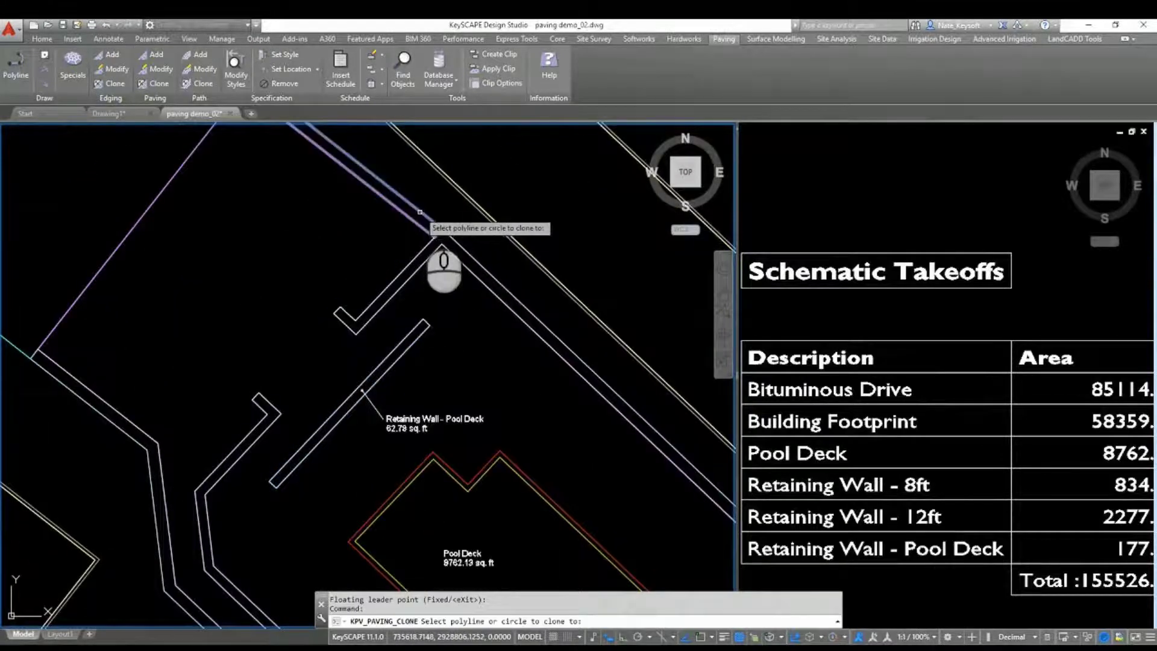
Clone the pool deck wall paving onto the wall running northwest from the pool area's north corner, label it inside with a leader, and finish cloning
click(375, 186)
click(280, 206)
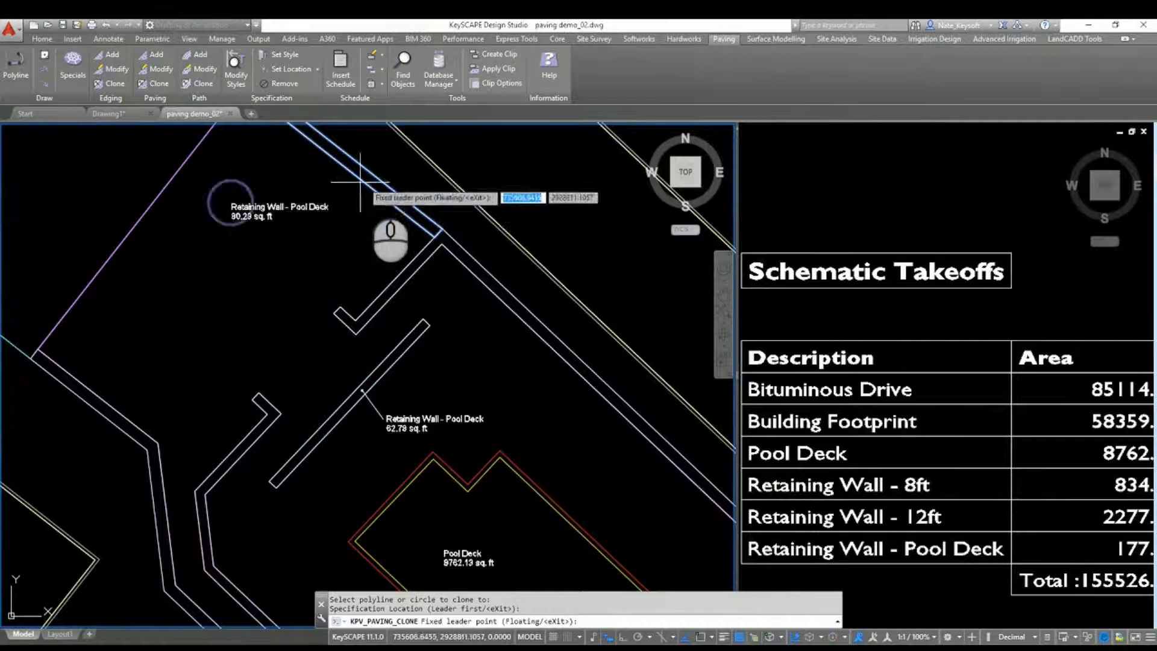
click(361, 187)
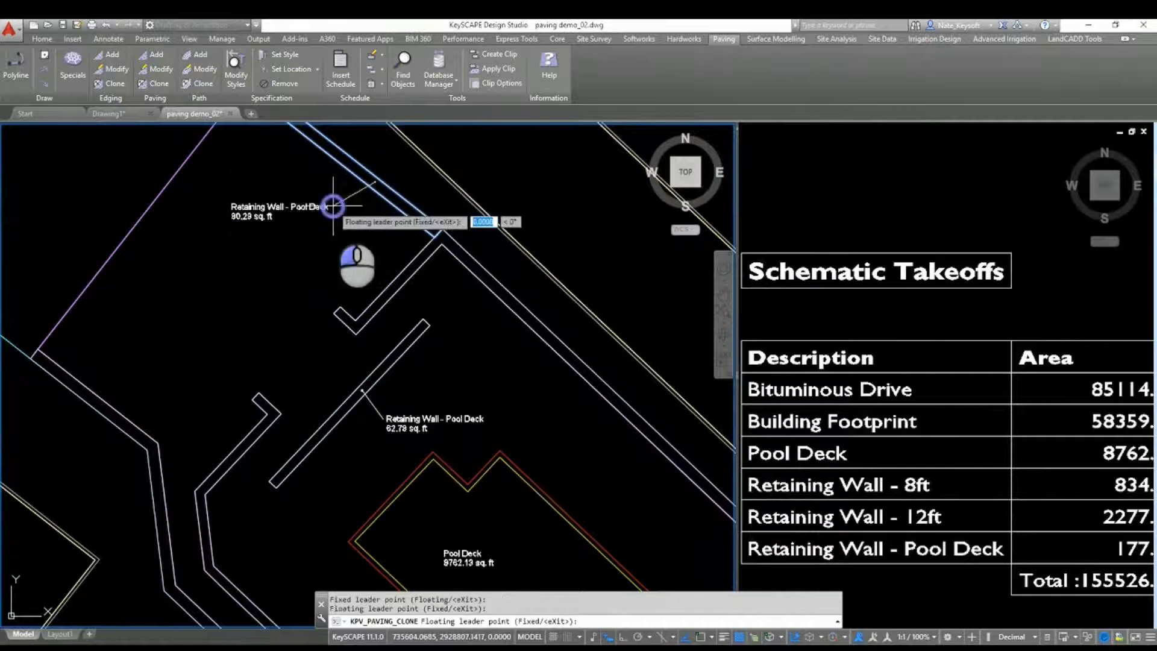
click(335, 204)
scroll(295, 233, down, 5)
click(459, 247)
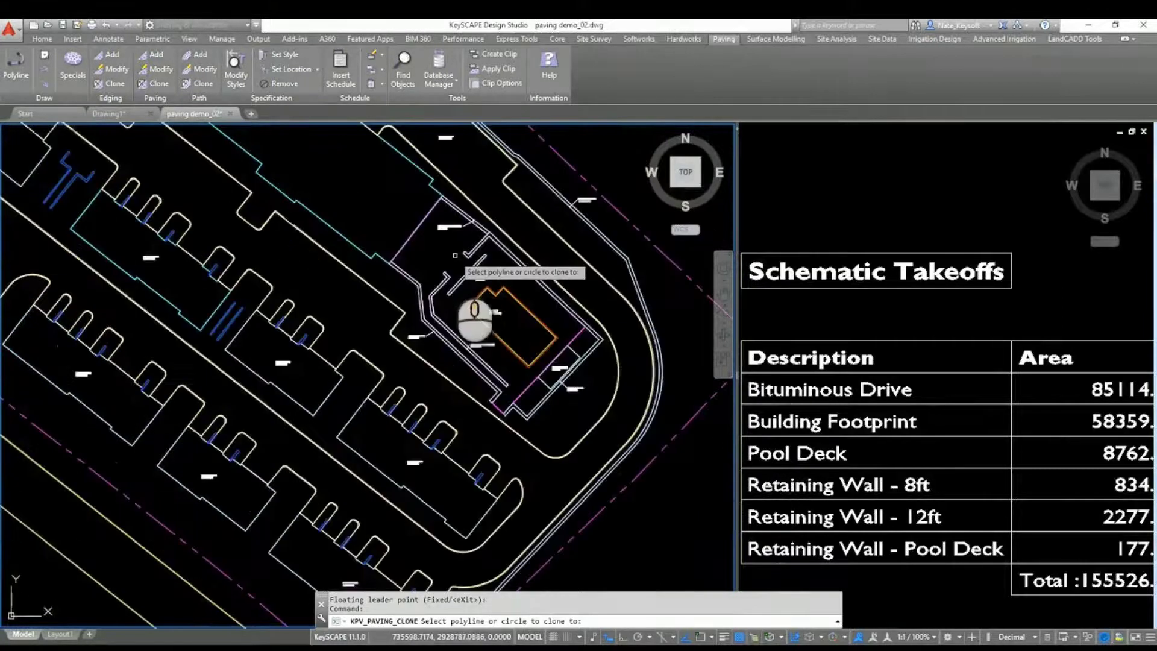
Examine the complete Schematic Takeoffs schedule, including the retaining wall areas and the Notes column
scroll(405, 340, down, 2)
middle_drag(414, 400, 400, 279)
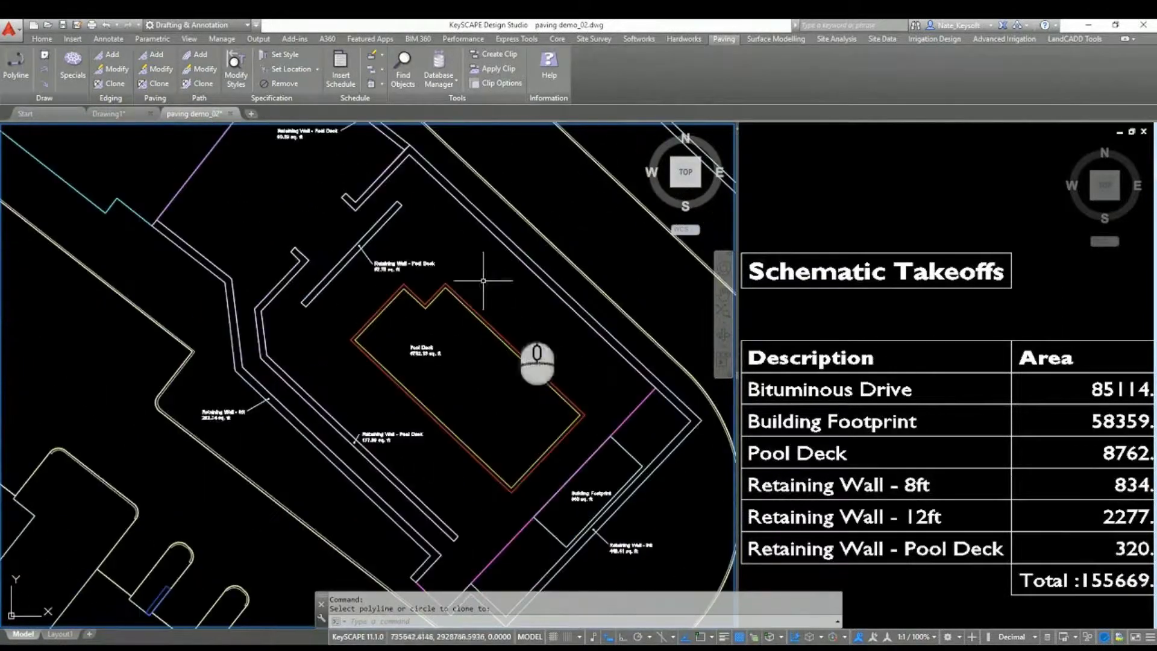
click(889, 315)
scroll(909, 335, down, 2)
middle_drag(906, 334, 871, 309)
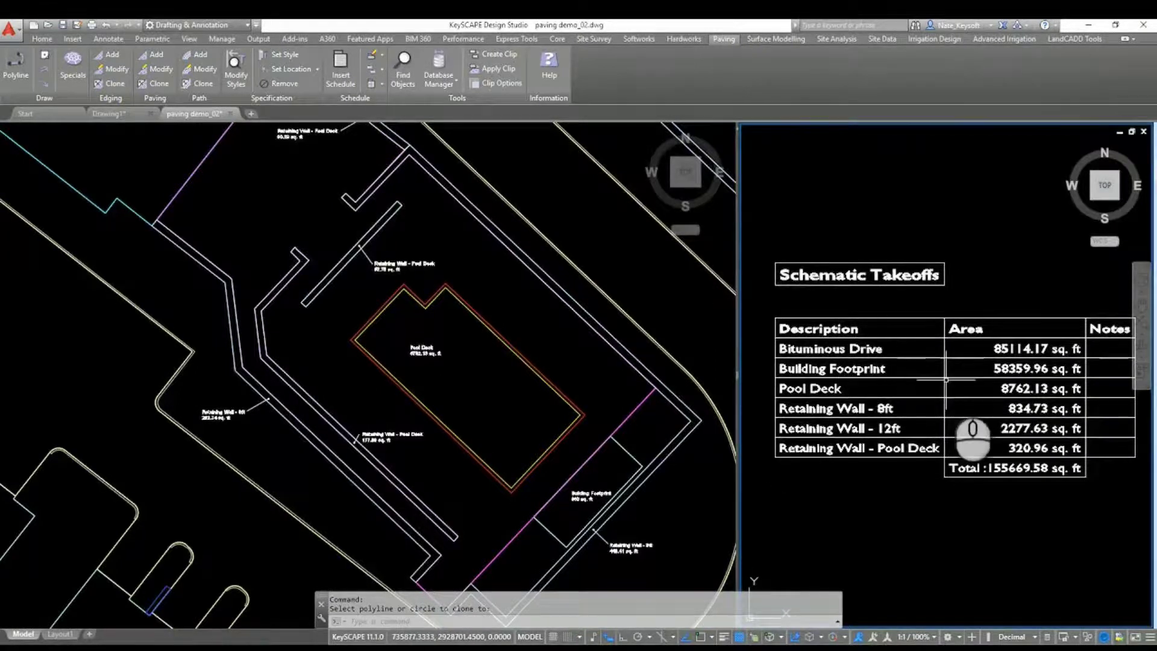
Start a paving area from the southeasternmost wing wall outline of the townhome building southwest of the pool area, keeping the source outline
click(521, 441)
mouse_move(501, 443)
middle_down()
mouse_move(534, 421)
mouse_move(686, 228)
middle_up()
middle_drag(547, 457, 452, 310)
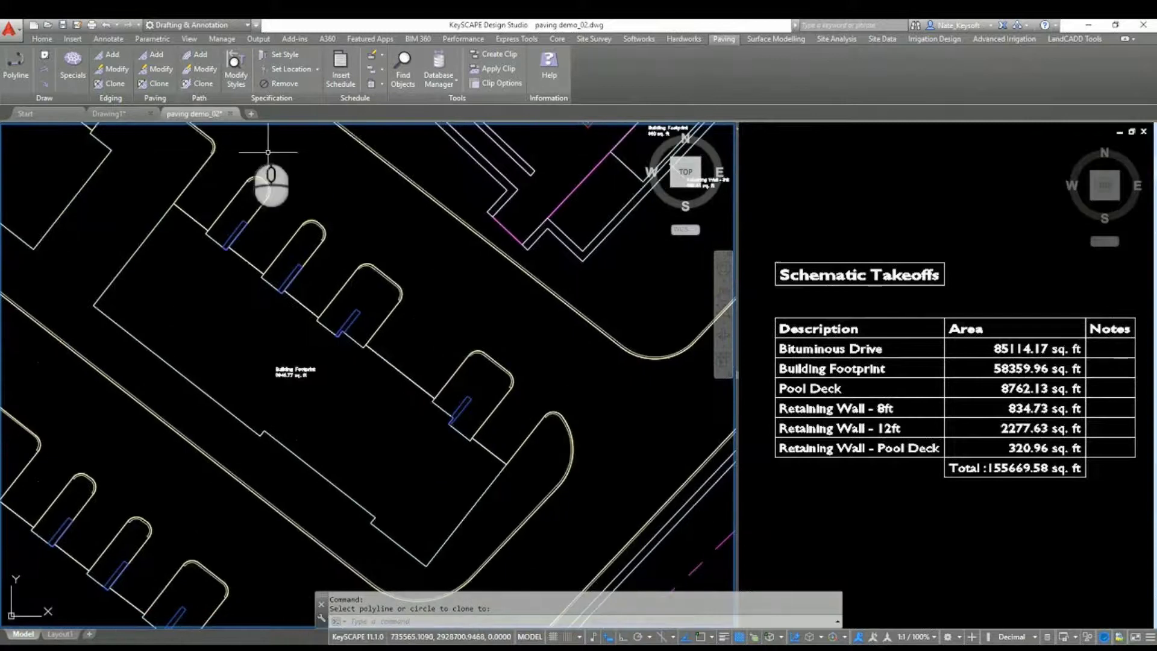
click(164, 63)
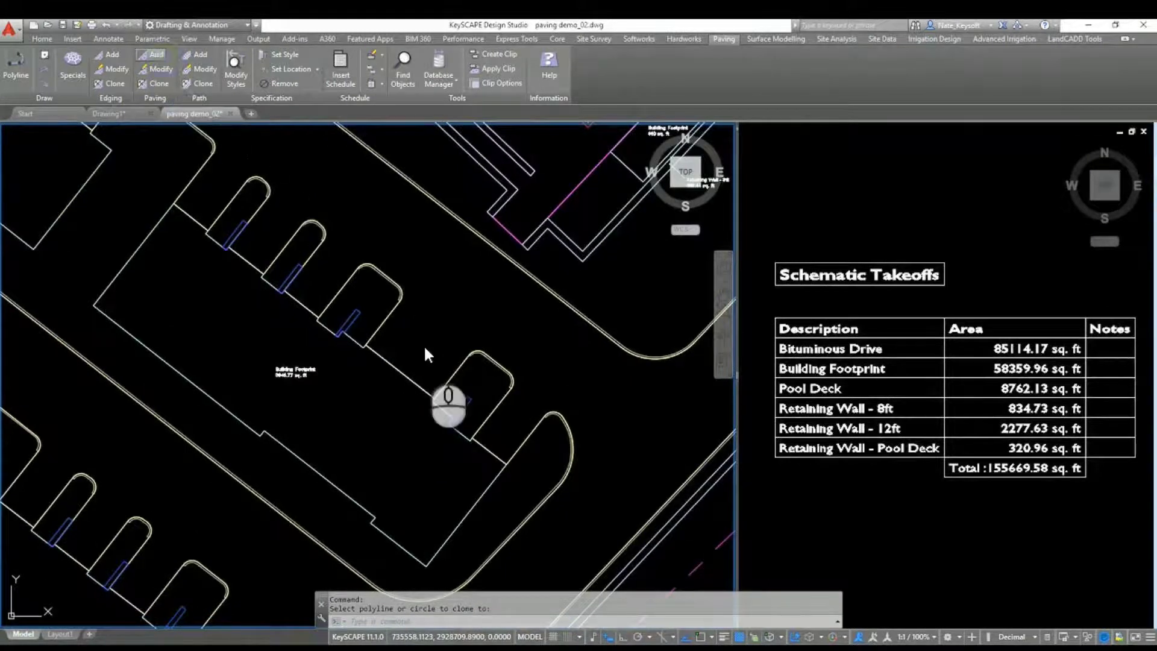
click(694, 189)
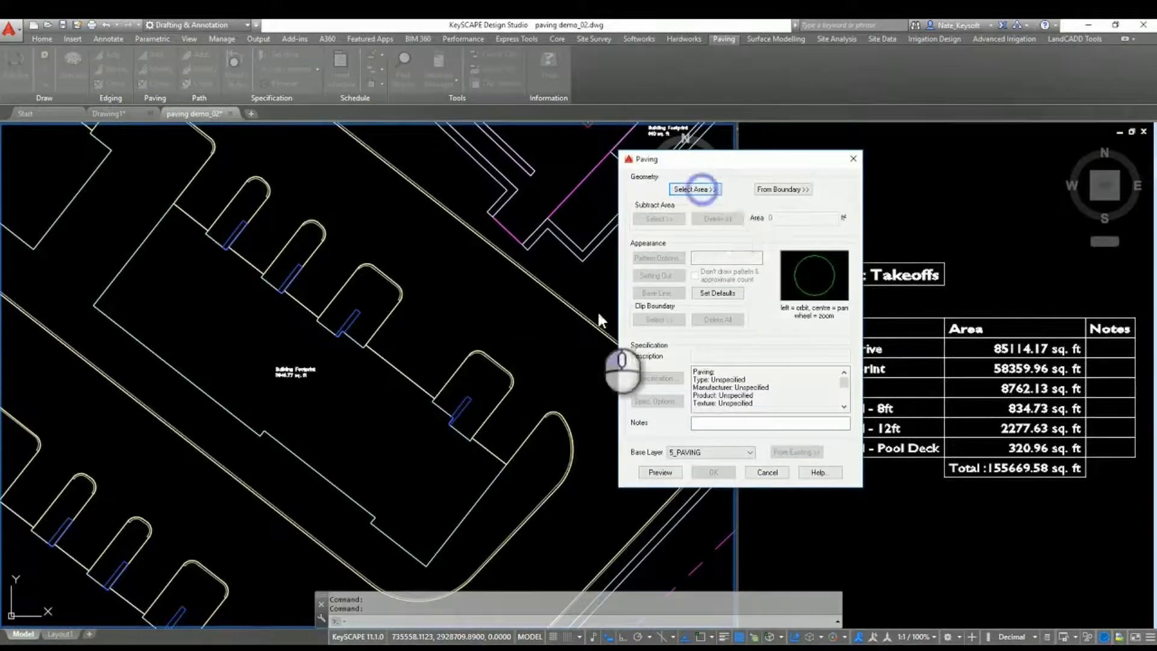
click(466, 407)
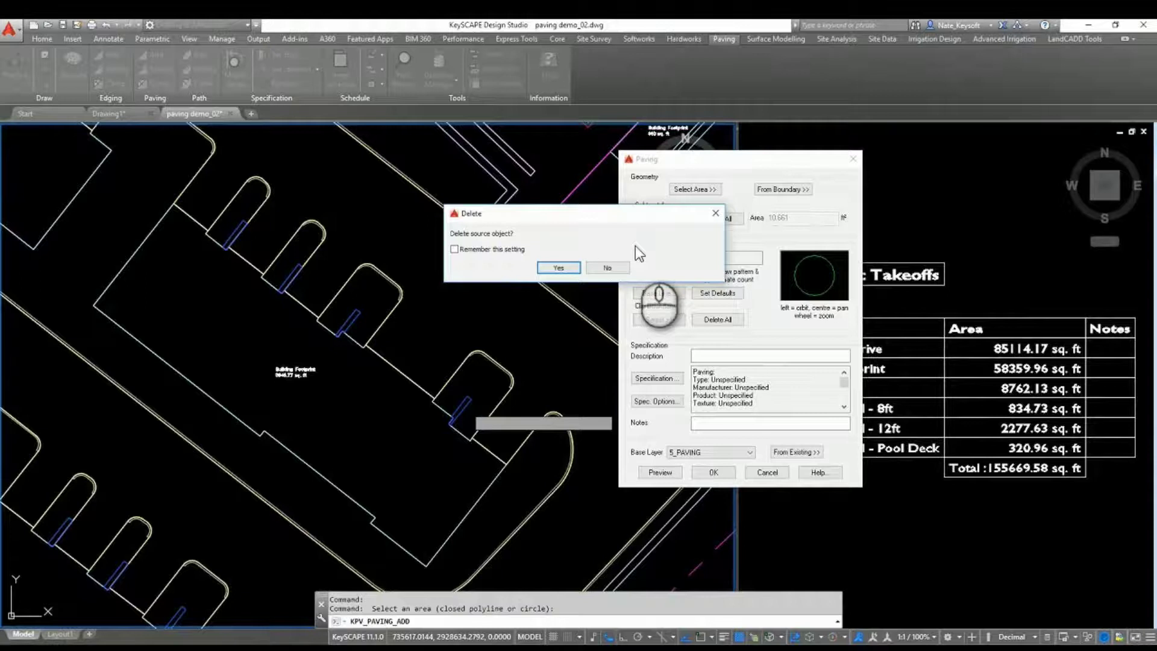
click(604, 268)
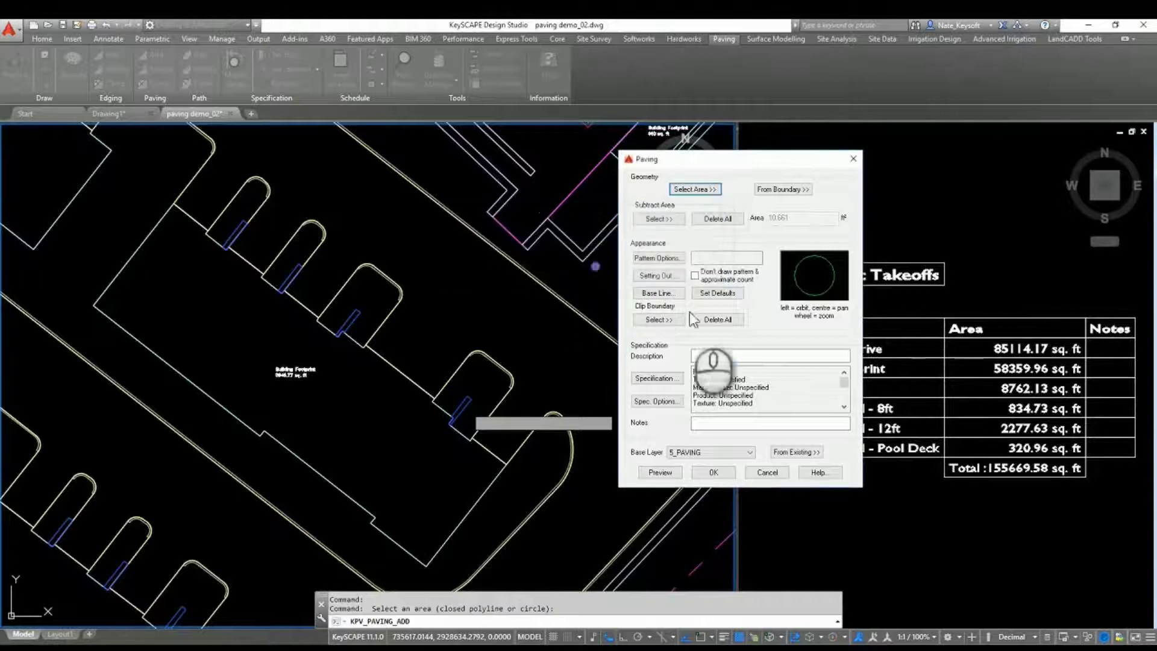
Describe the wing wall paving as Wing Wall - Townhome and create it without placing a label
click(743, 356)
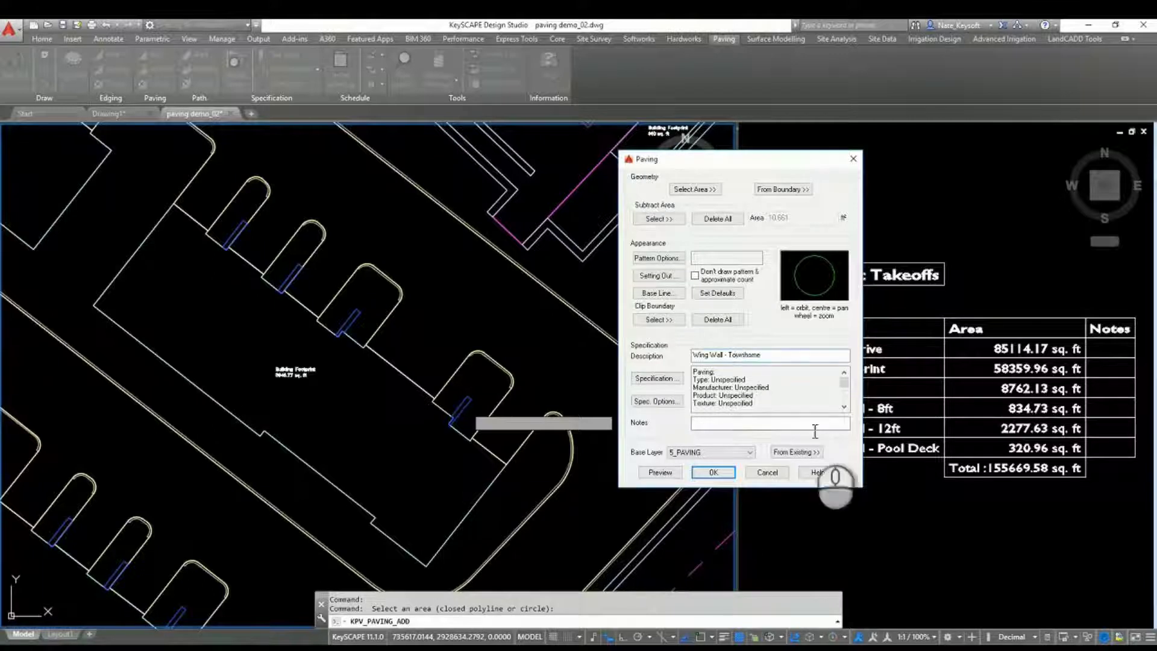
click(717, 474)
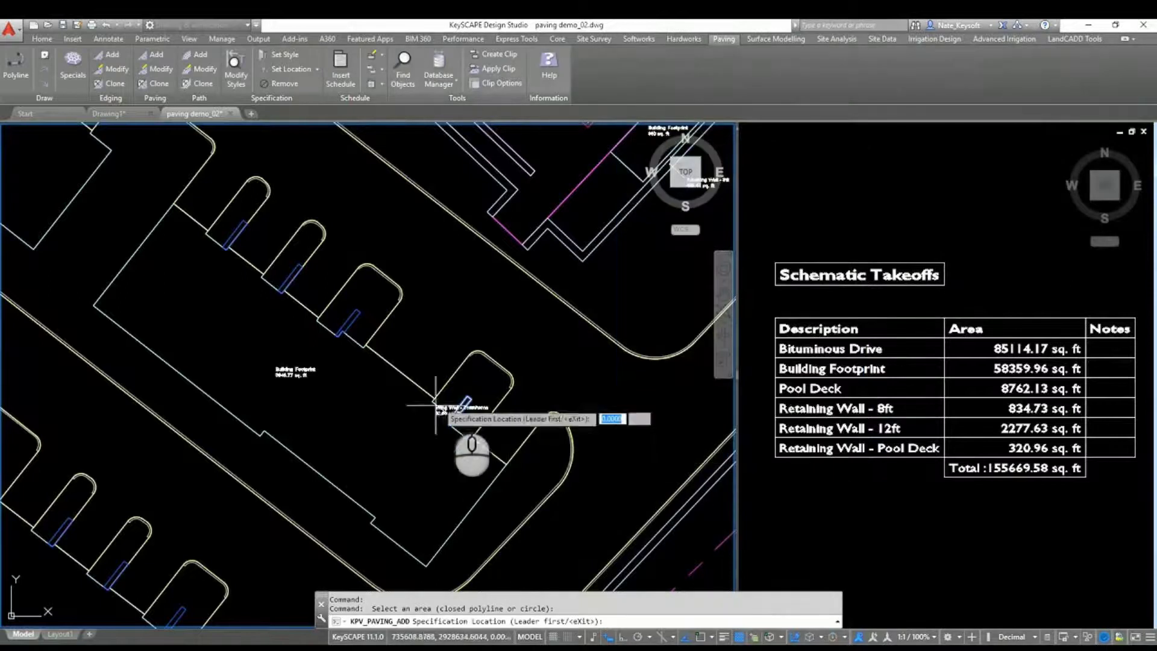
scroll(493, 384, up, 2)
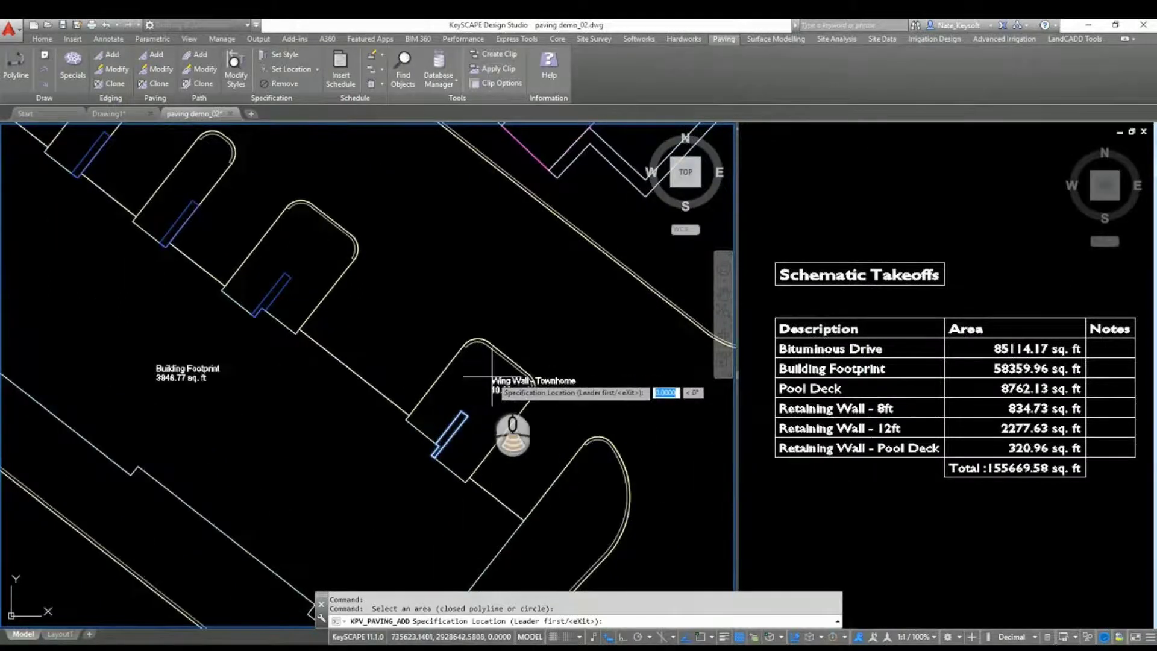
scroll(485, 376, down, 2)
key(Return)
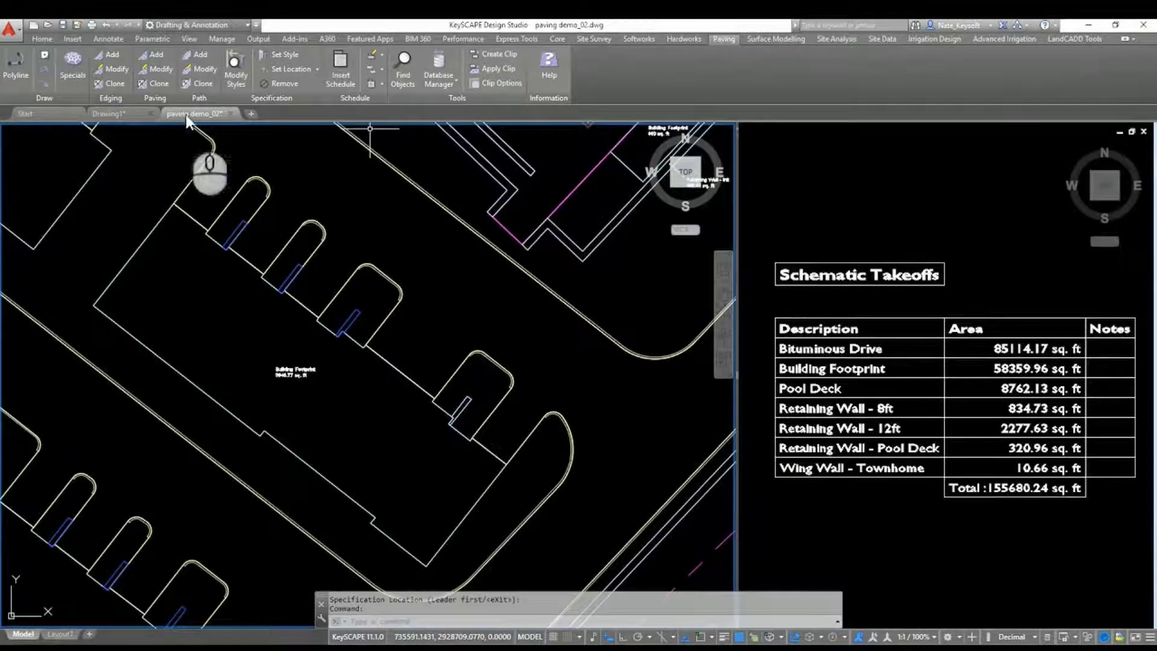
Clone the Wing Wall - Townhome paving with its specification onto the neighbouring wing wall to the northwest, without a label, and end cloning
click(158, 83)
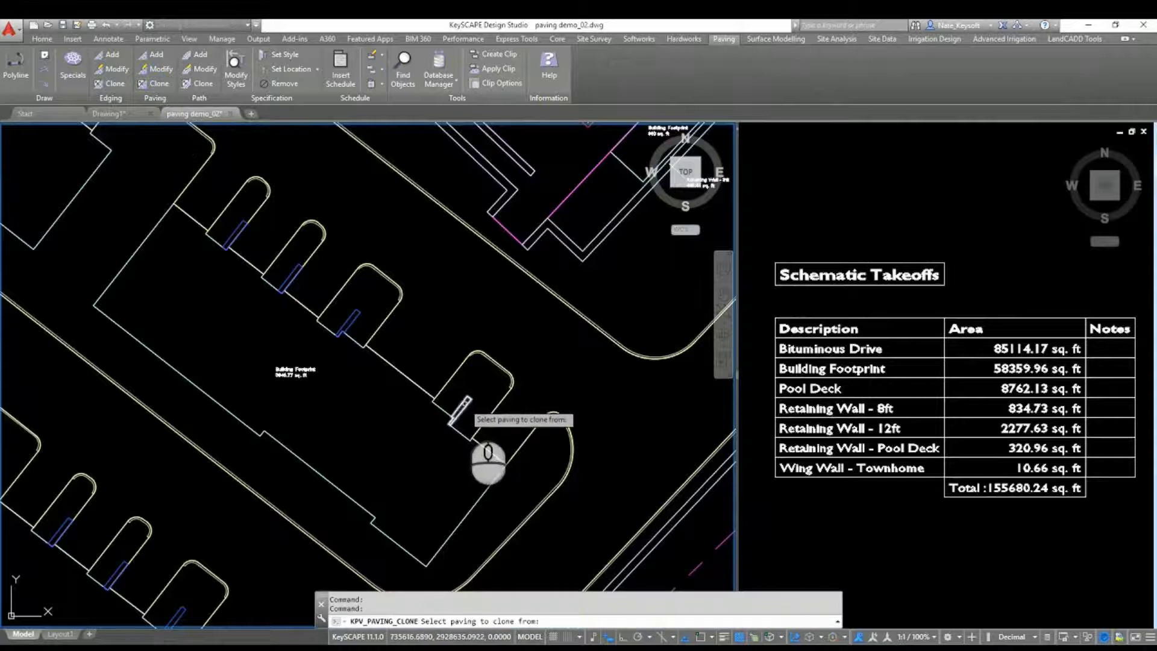
click(461, 401)
click(557, 267)
click(351, 322)
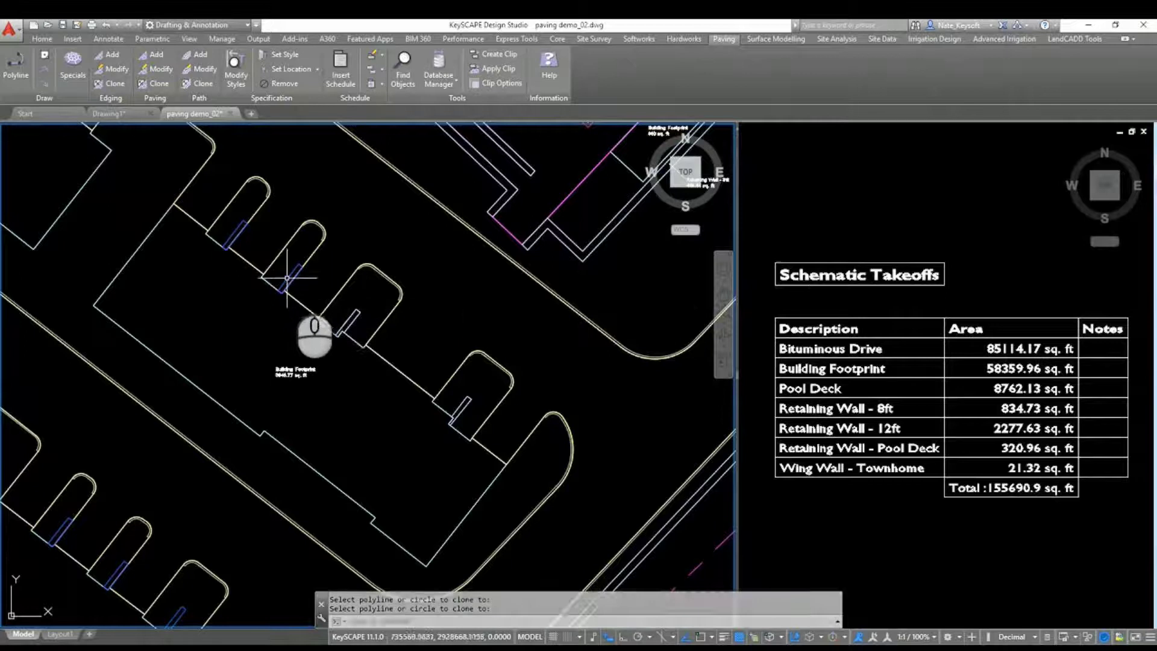
key(Return)
key(Return)
key(Escape)
Clone the second wing wall's paving with its specification onto the third wing wall along the same townhome building
click(158, 84)
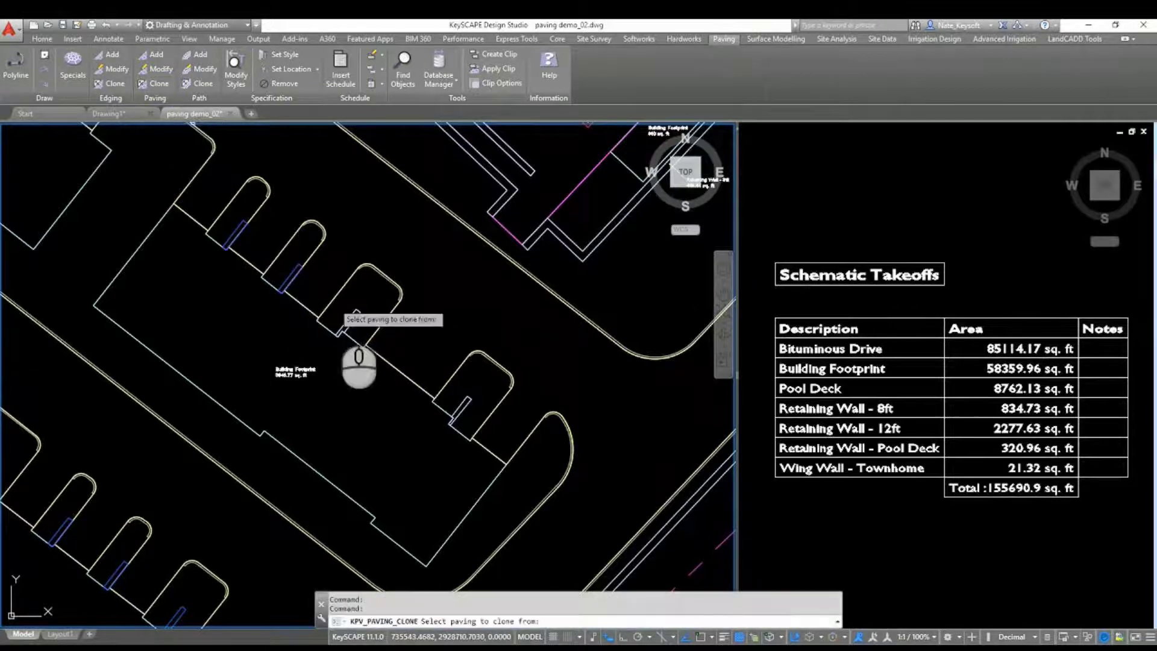
click(353, 318)
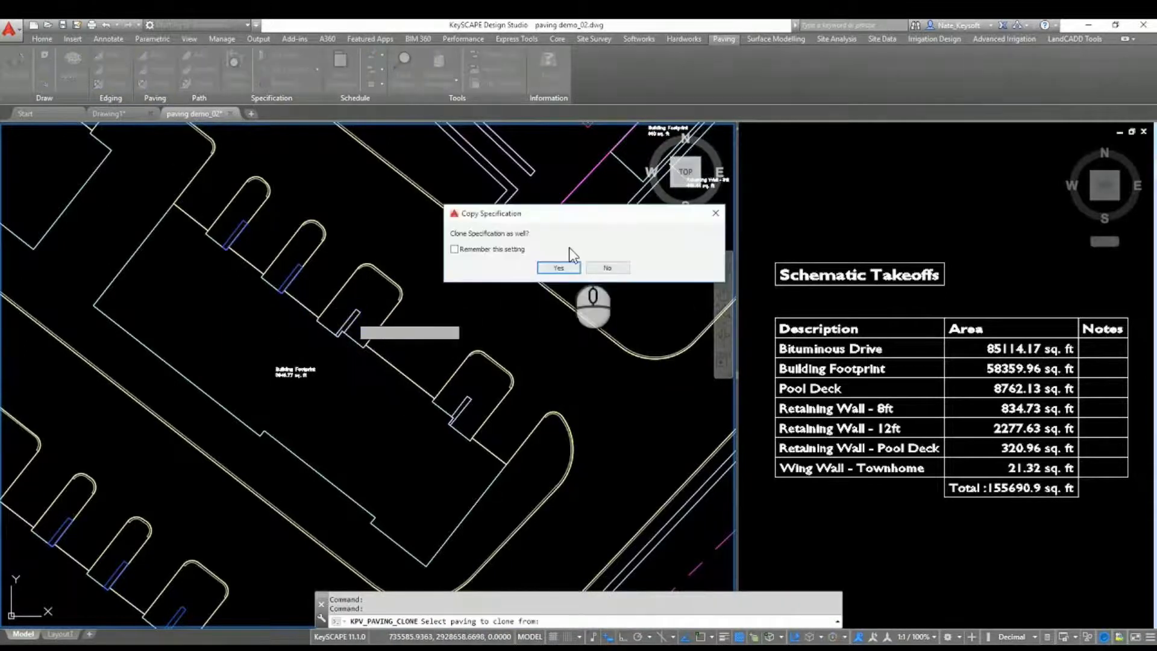
click(551, 265)
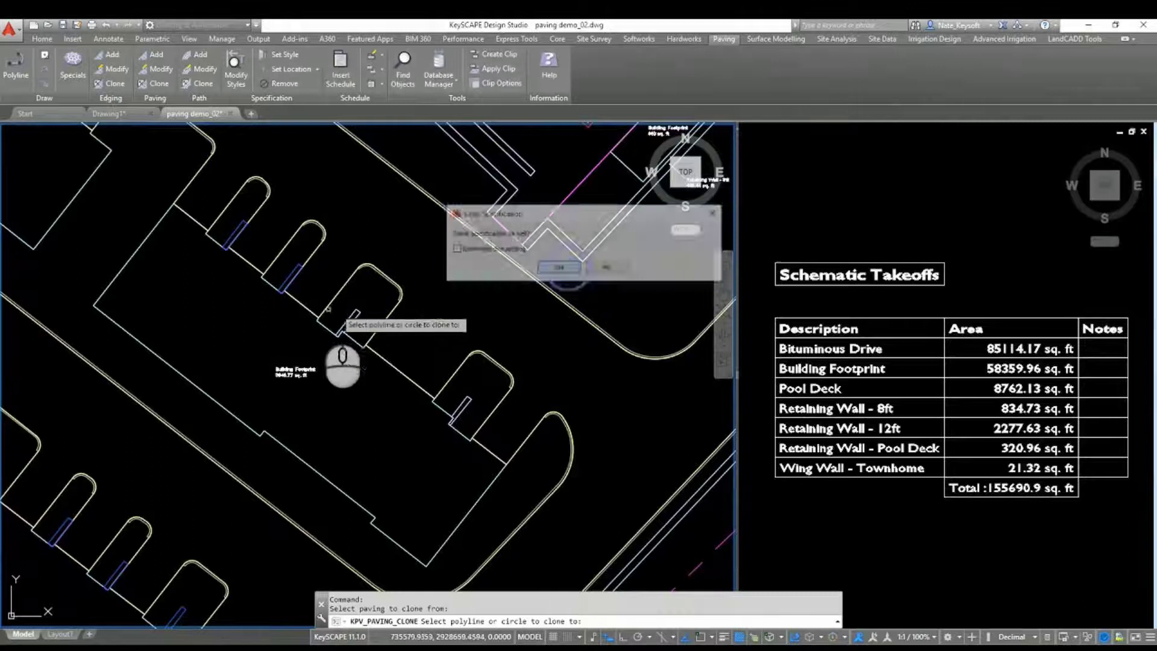
click(291, 272)
scroll(399, 280, down, 3)
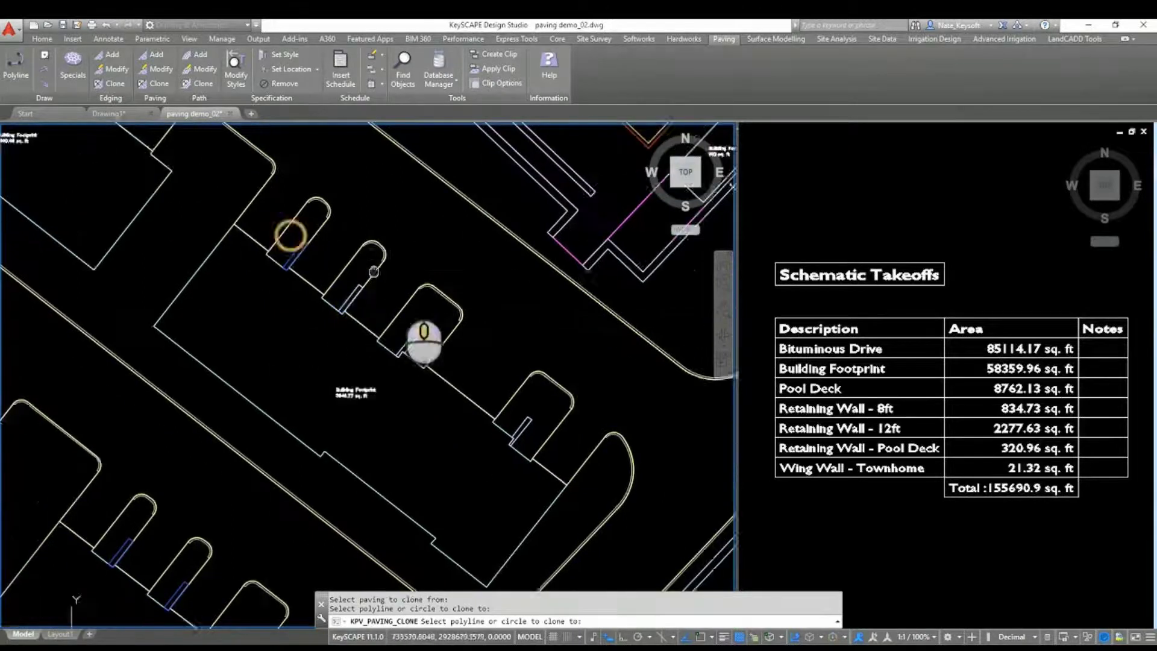
scroll(373, 274, up, 3)
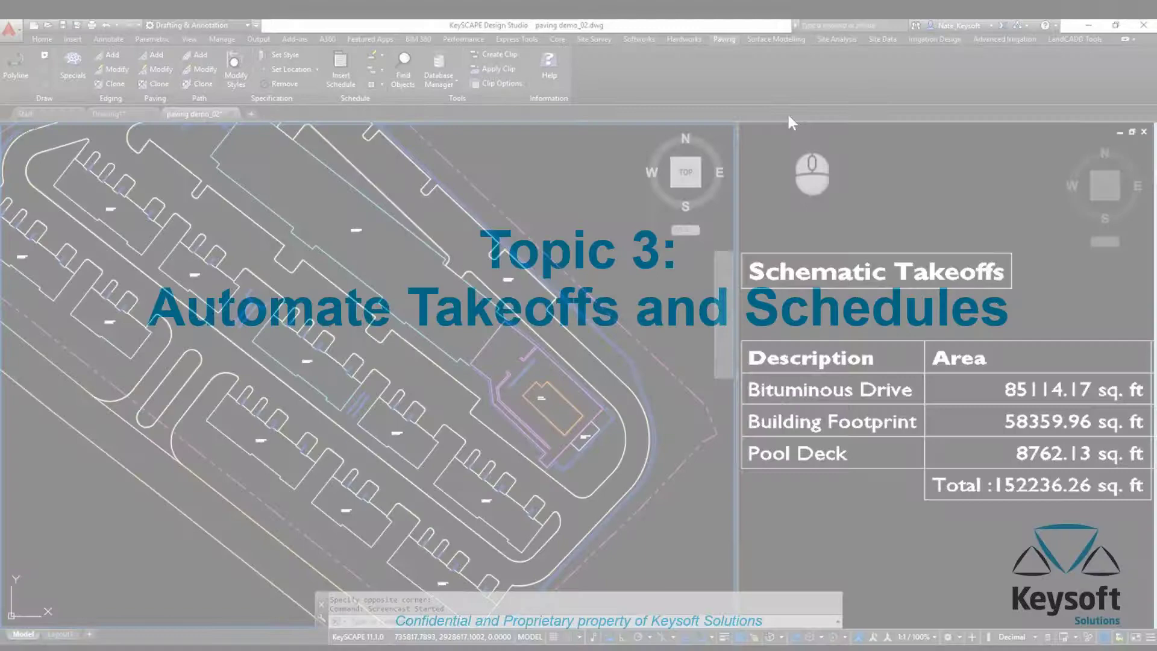
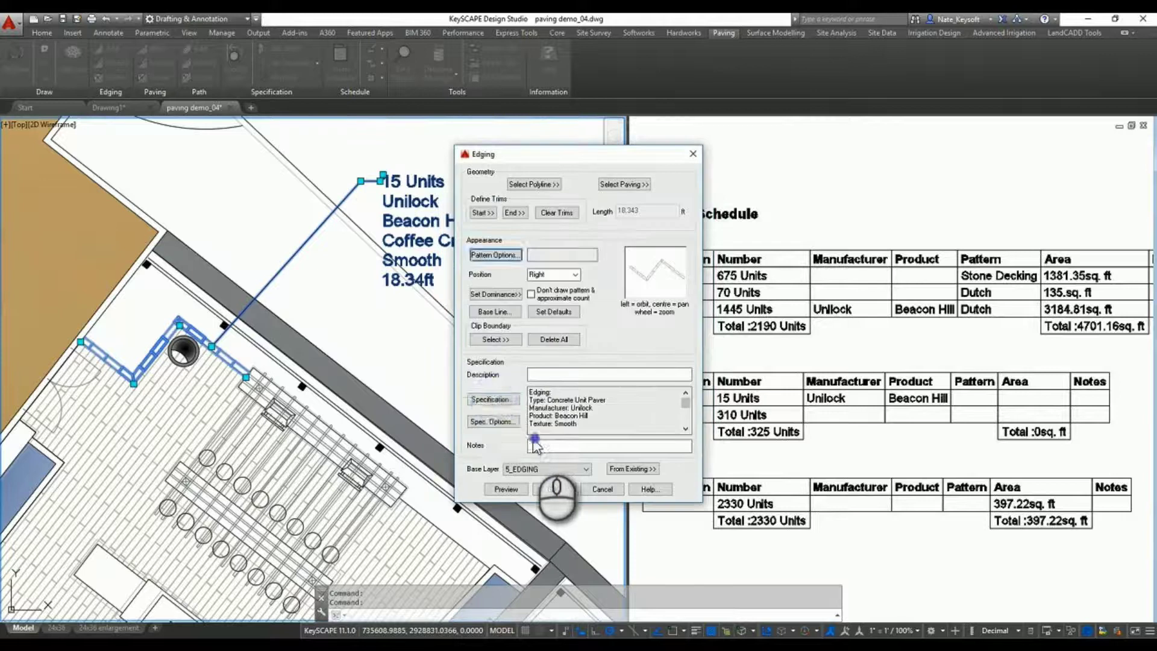
Examine the edge specification and description of the labelled Beacon Hill edging at the deck's north corner
click(494, 399)
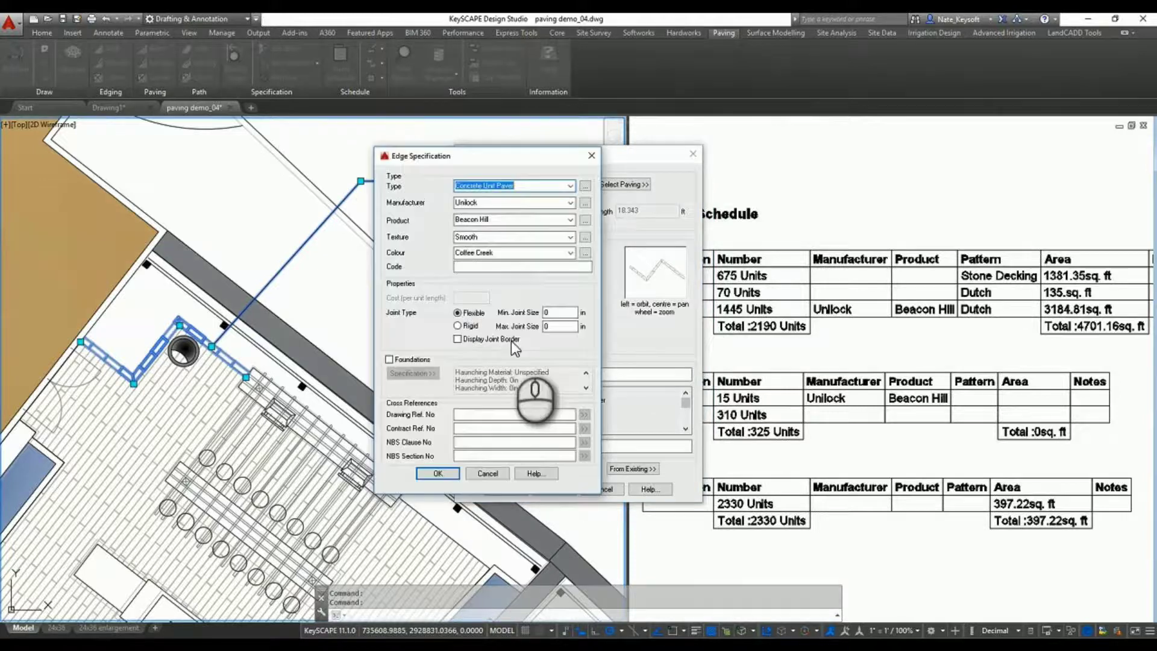
click(438, 473)
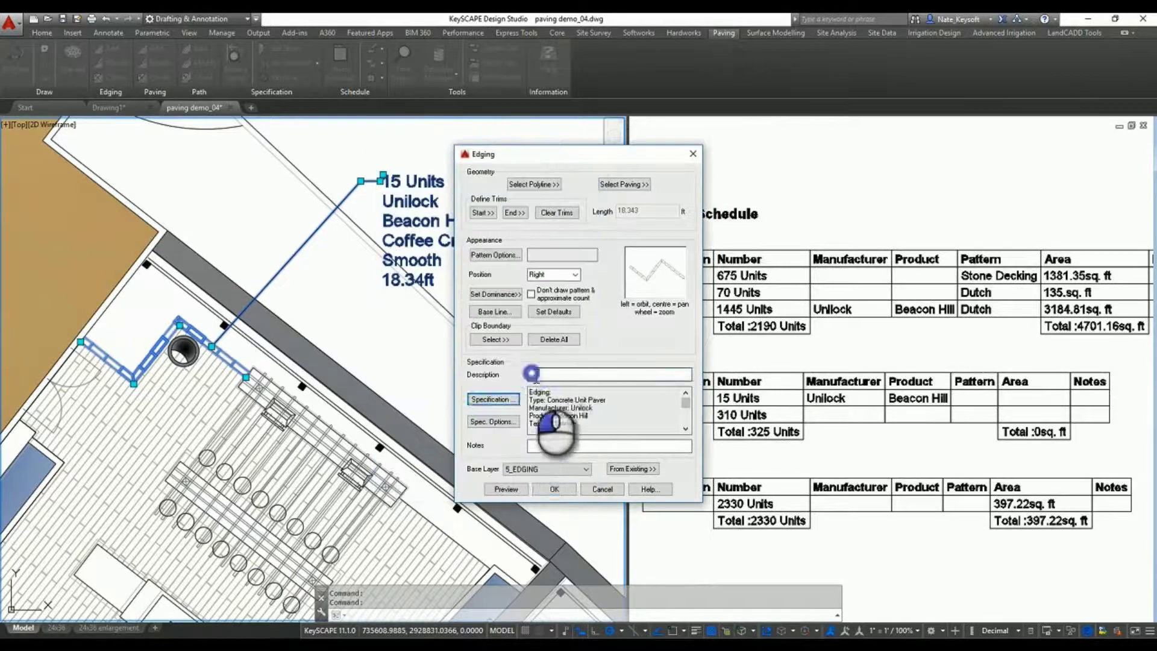
click(531, 372)
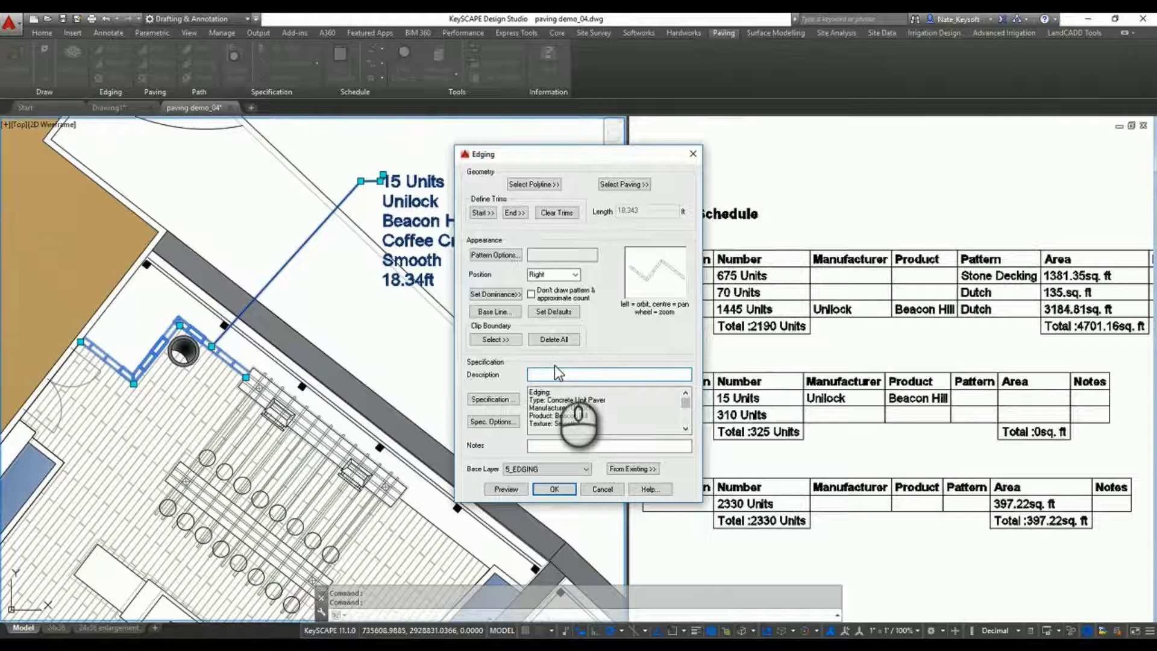
click(554, 488)
click(409, 362)
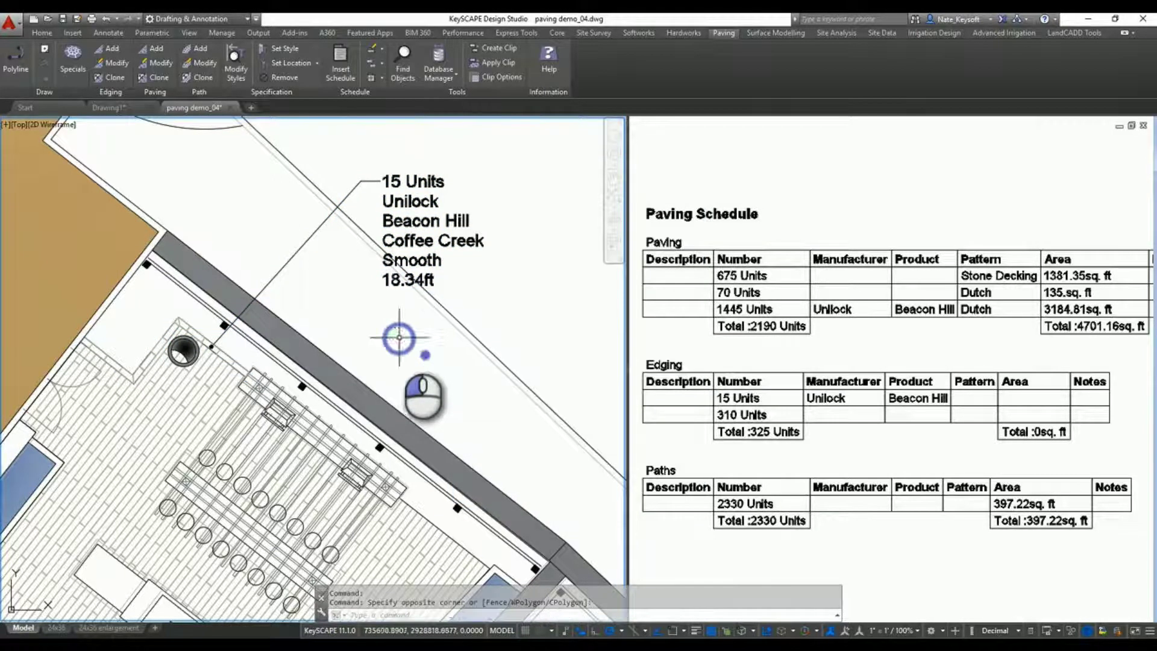
Clone the Beacon Hill edging at the deck's north corner, with its specification, onto the deck edge between the pergola and the planter
click(114, 78)
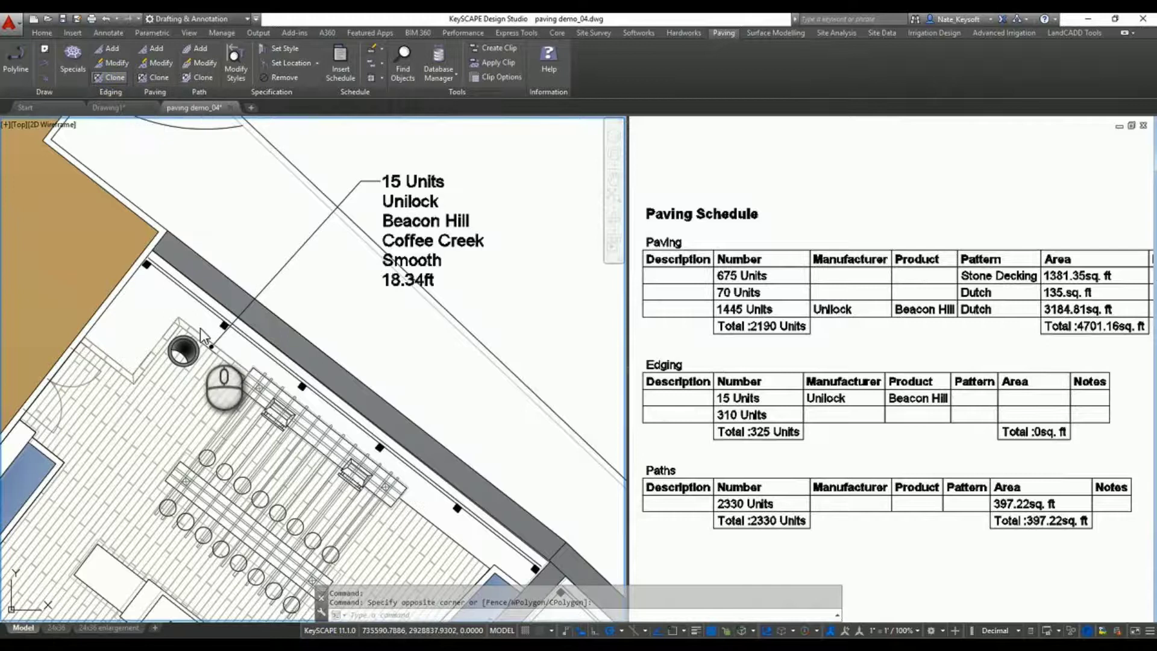
click(213, 348)
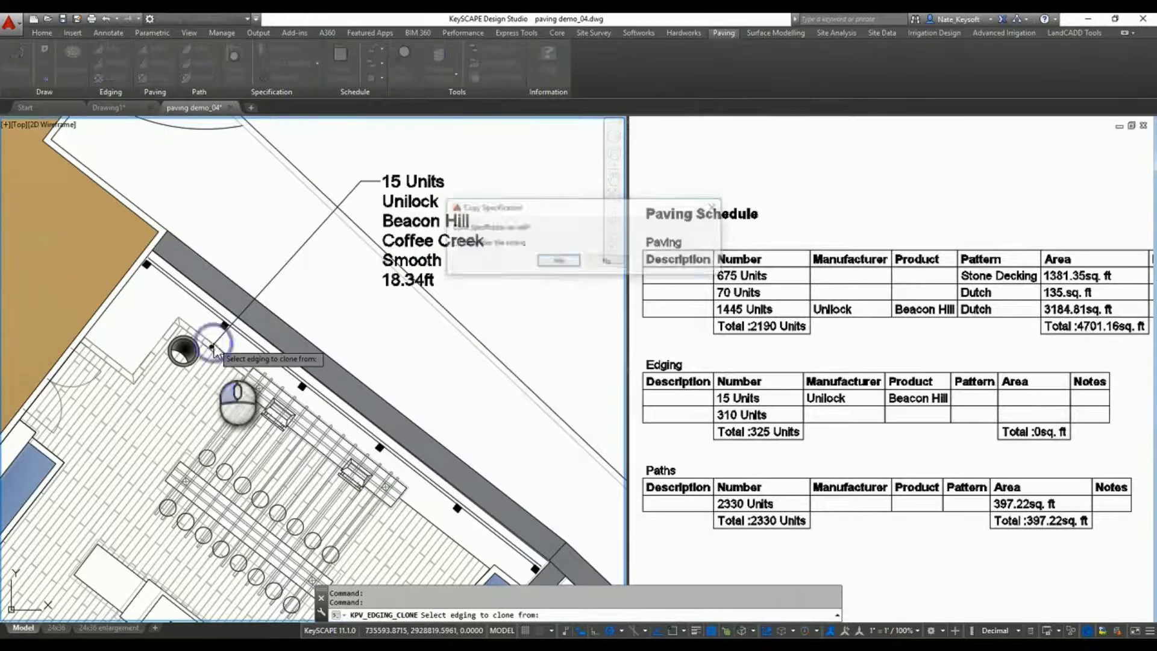
click(558, 260)
scroll(386, 392, up, 5)
click(337, 355)
Place the cloned edging's label outside the northeast wall with a leader pointing to the edging, and end cloning
scroll(401, 252, down, 3)
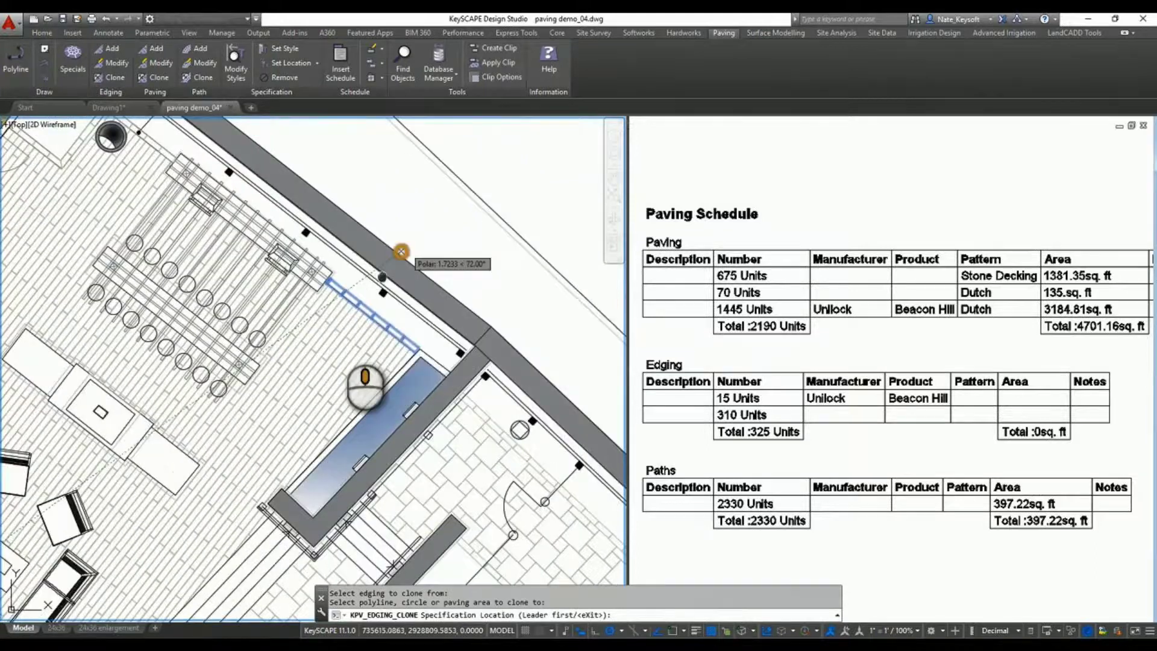
middle_drag(401, 252, 335, 344)
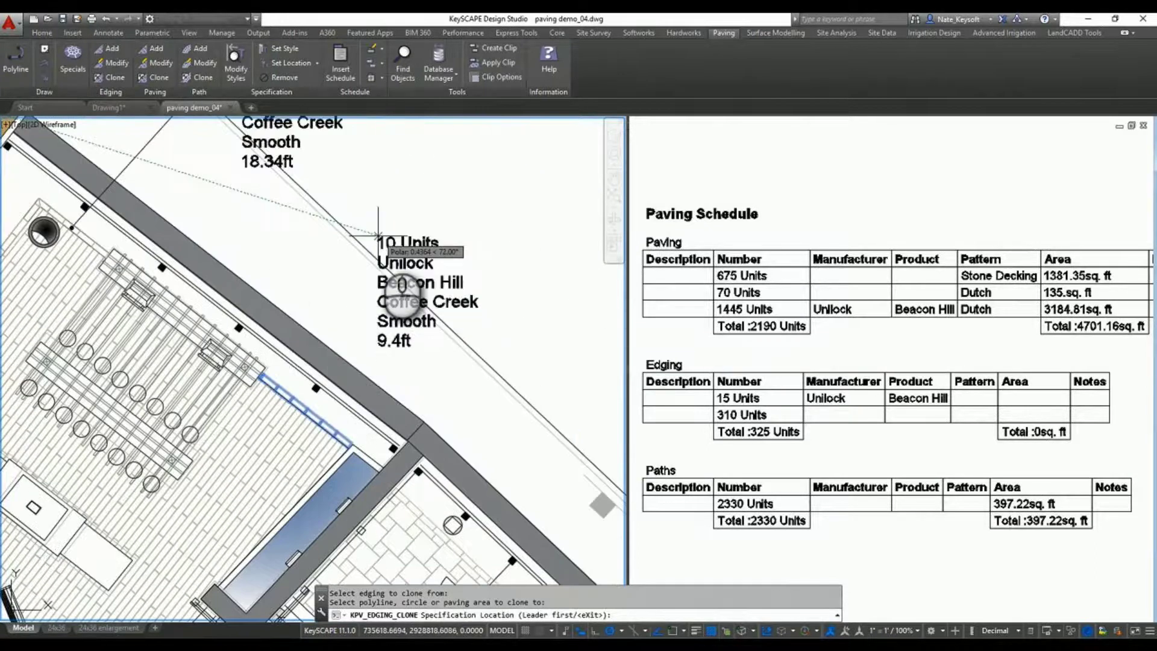
click(441, 178)
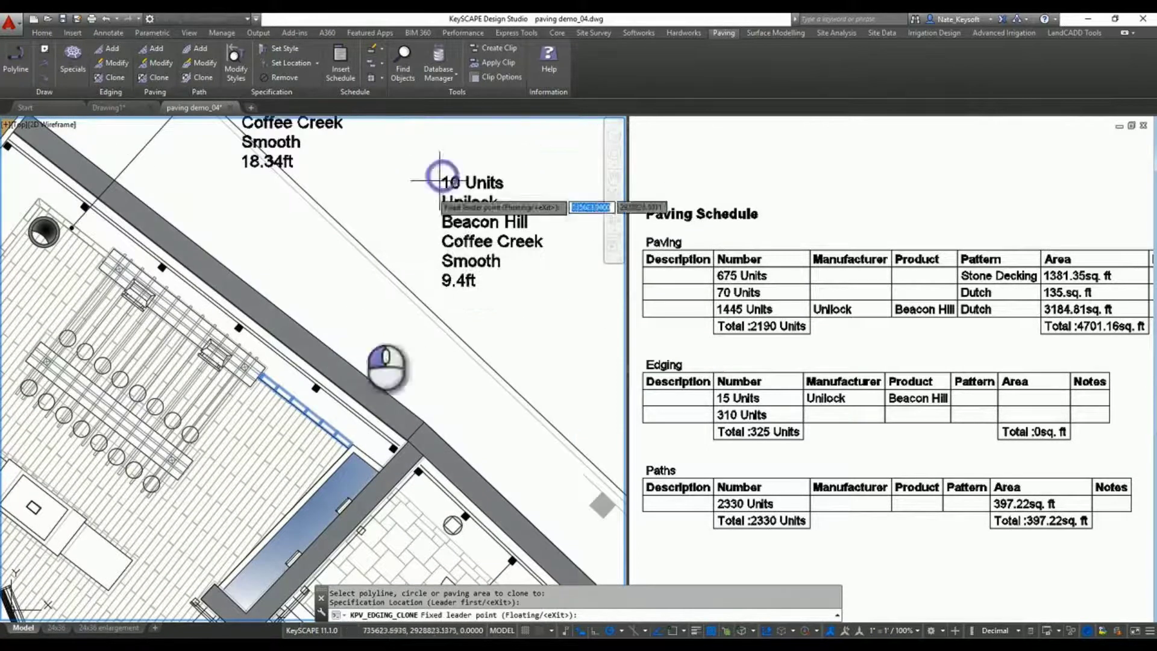
click(312, 385)
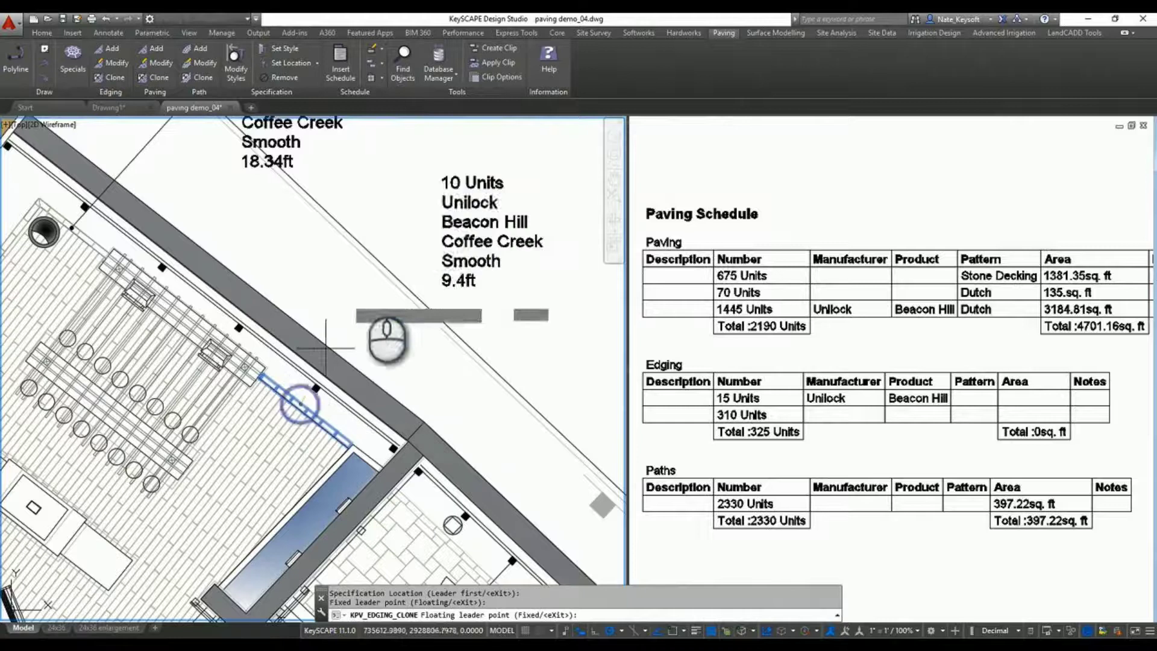
click(420, 182)
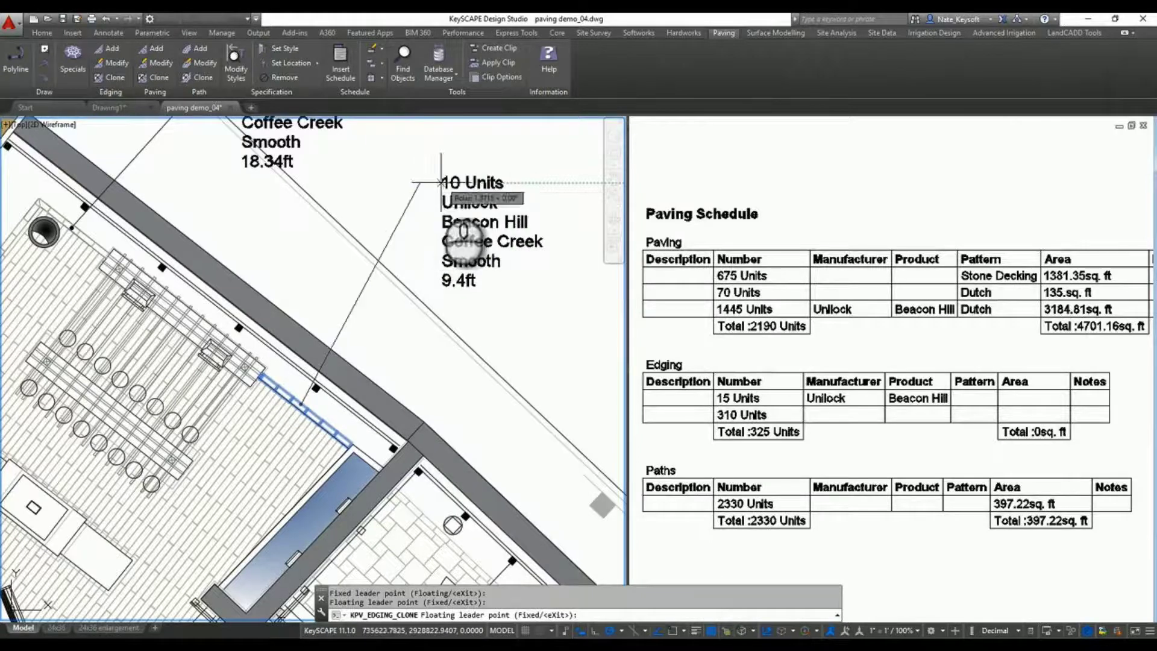
click(438, 182)
key(Return)
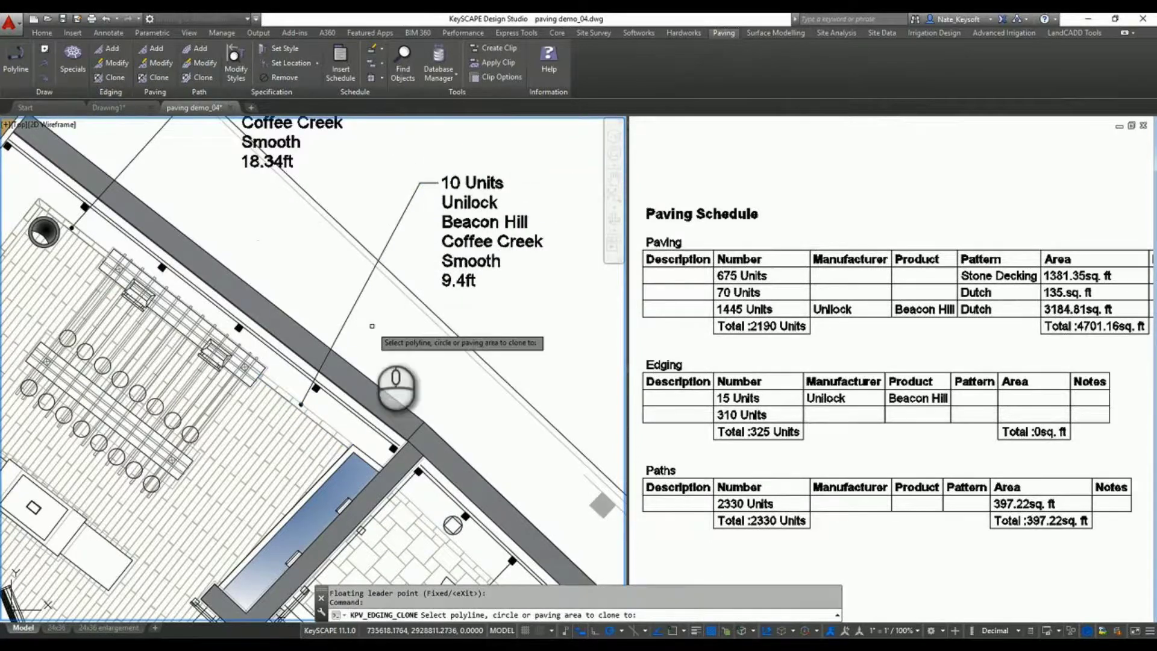
scroll(395, 329, down, 2)
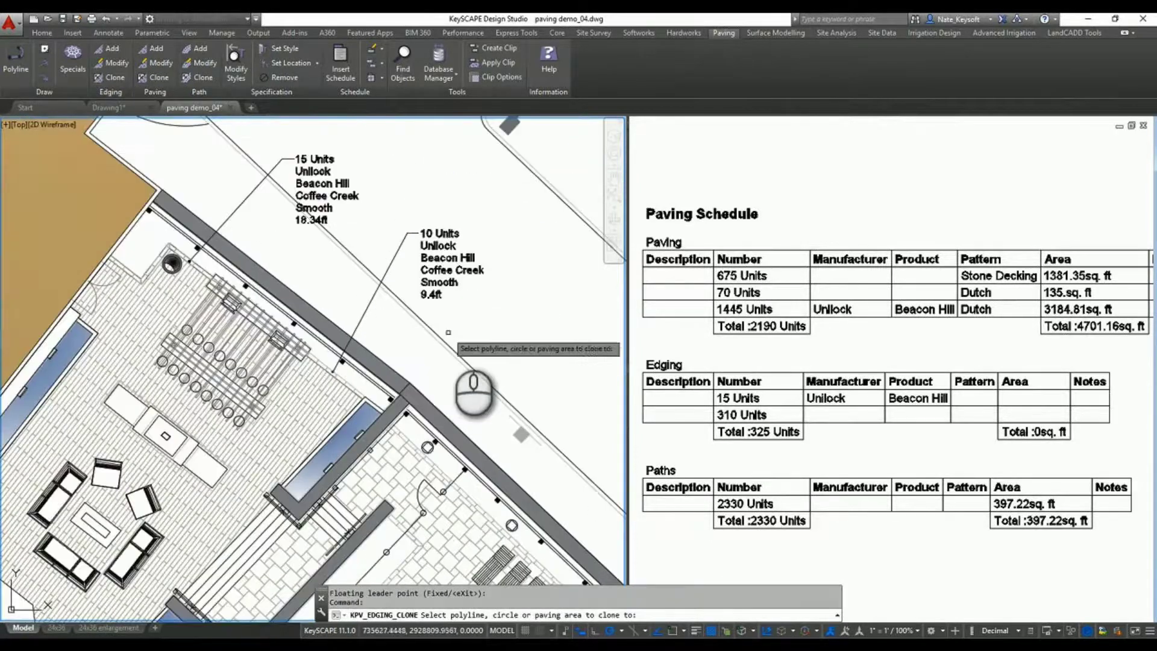
scroll(449, 332, up, 2)
key(Return)
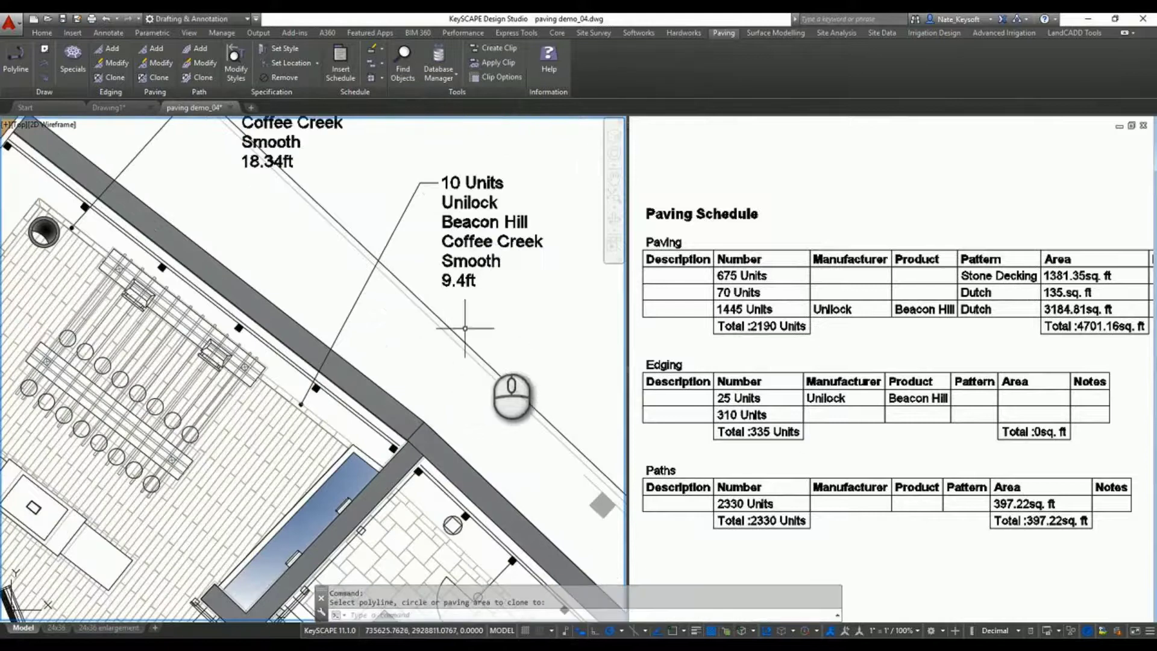
Check the Edging table in the Paving Schedule
click(746, 400)
click(748, 397)
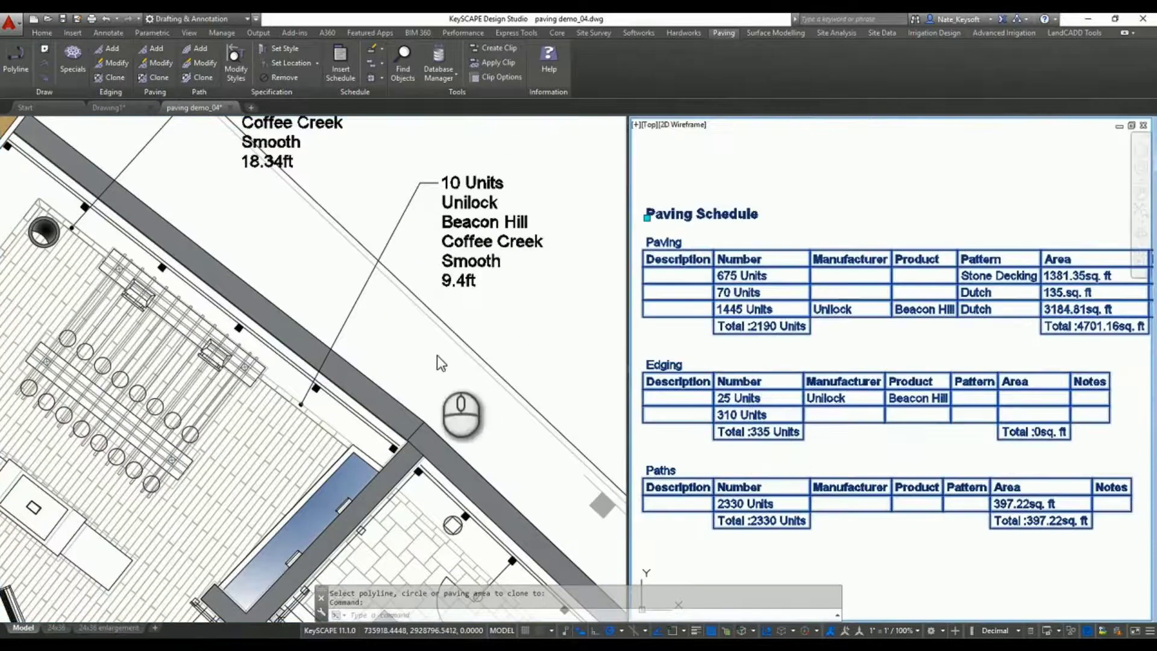
key(Escape)
click(387, 327)
Clone the edging beside the planter, with its specification, onto the deck's angled southwest edge without a label, and end cloning
scroll(374, 335, down, 2)
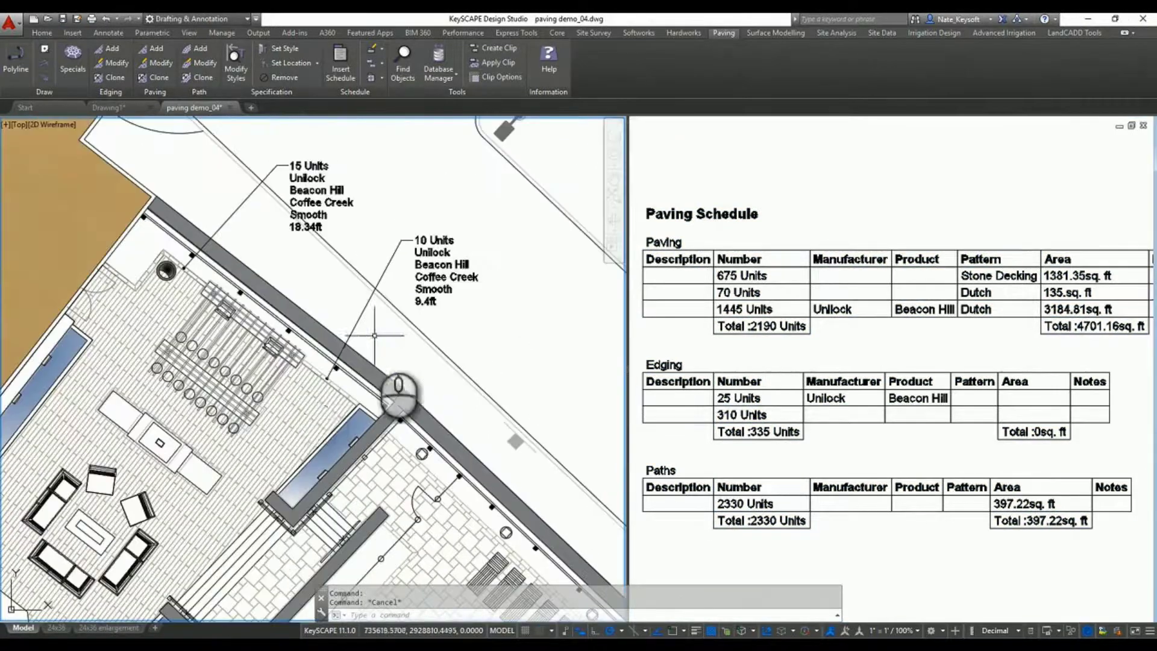
click(115, 78)
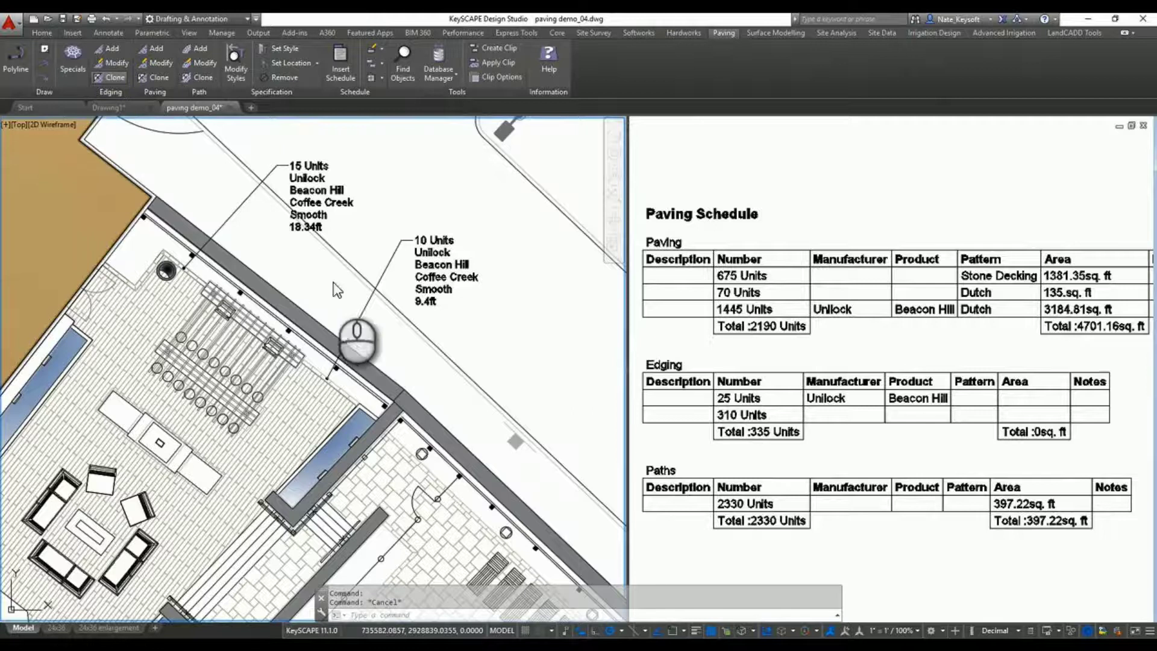
click(353, 325)
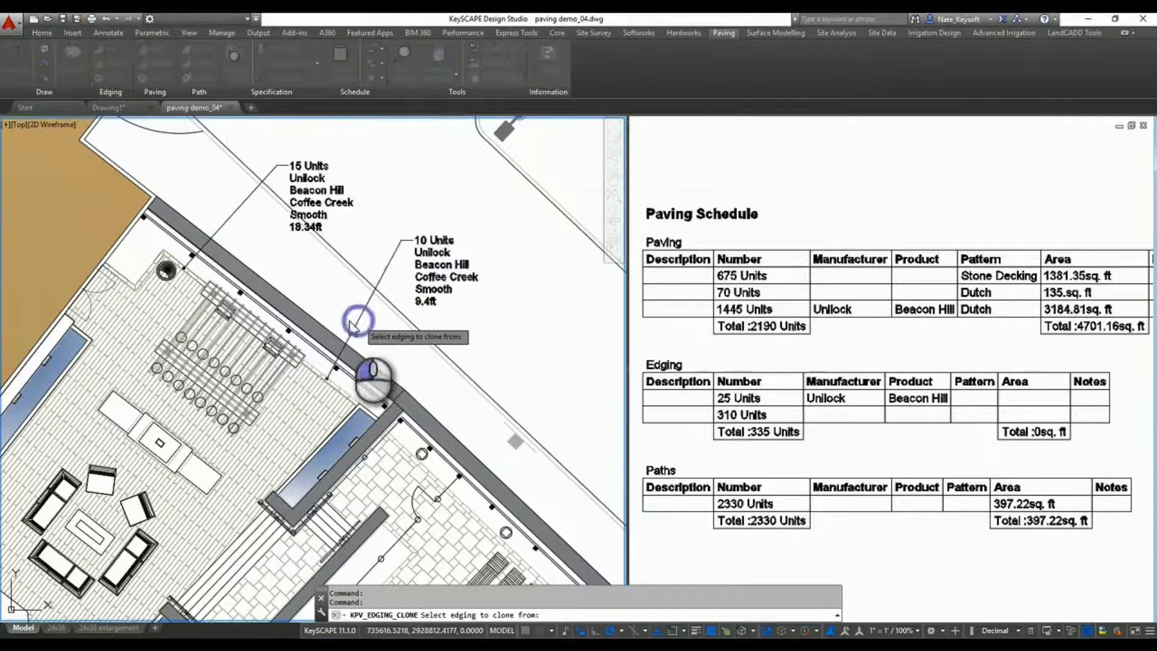
click(550, 260)
scroll(360, 334, up, 5)
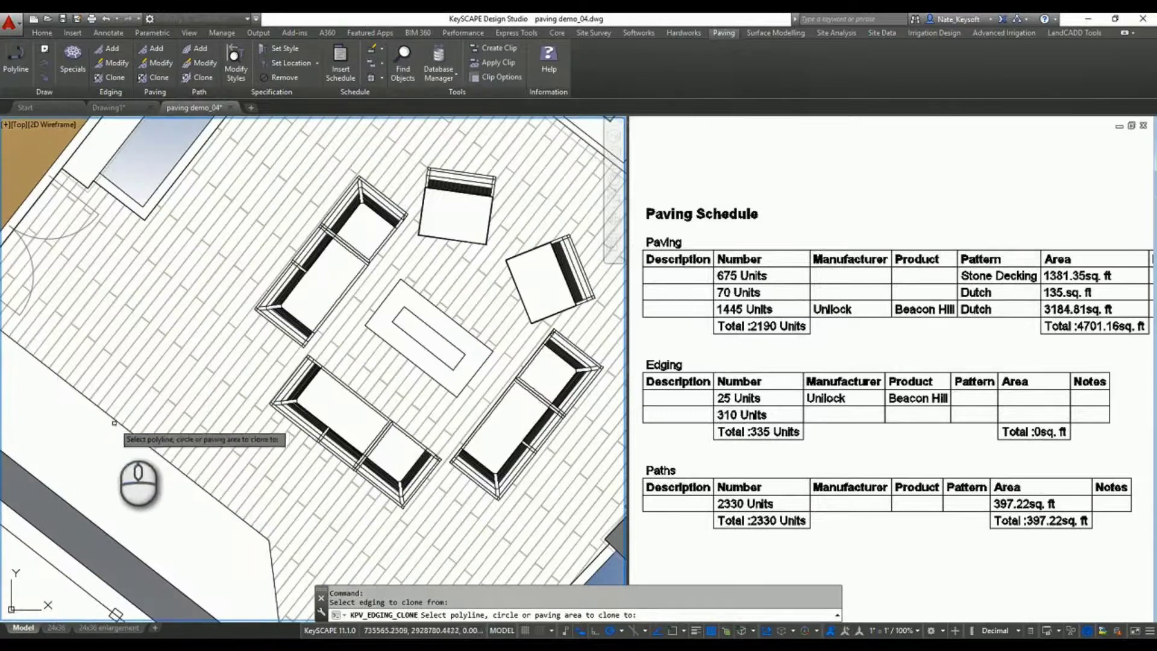
click(116, 423)
middle_drag(72, 489, 186, 263)
scroll(186, 263, down, 2)
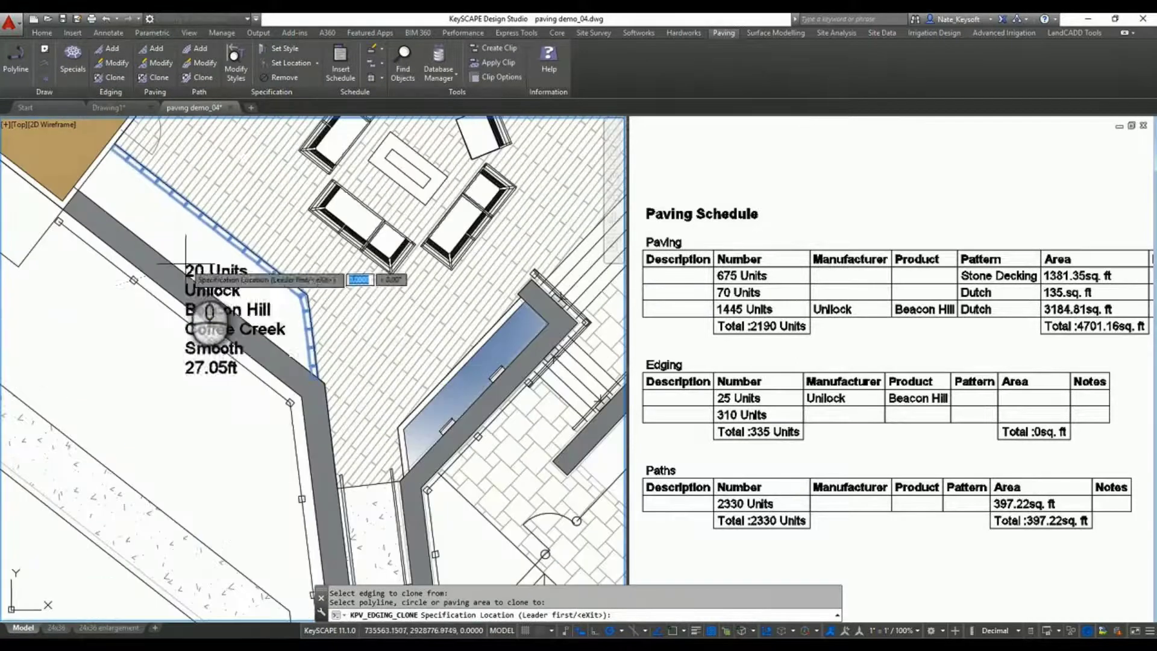
click(165, 275)
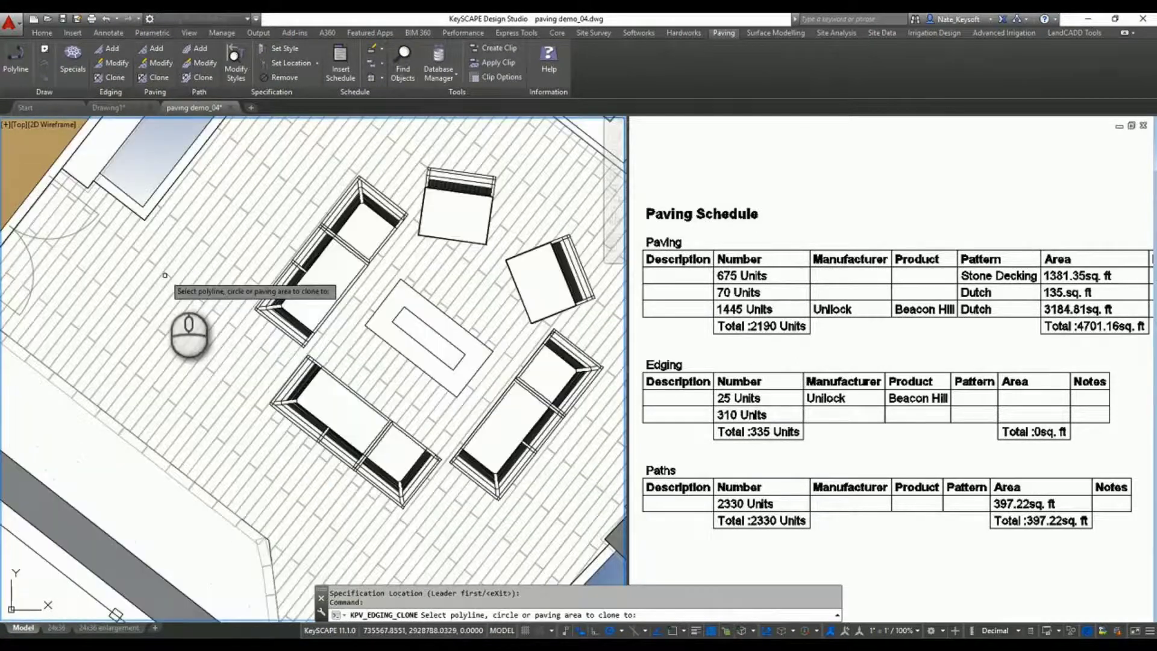
middle_drag(216, 353, 278, 289)
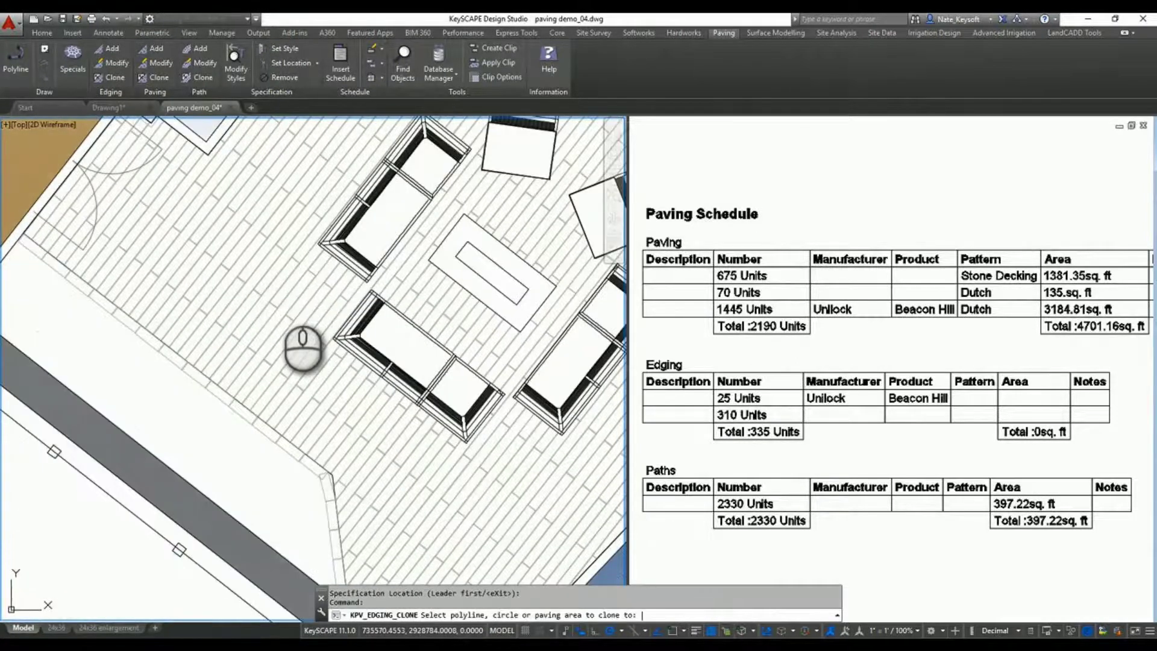
scroll(278, 289, down, 2)
click(281, 304)
scroll(292, 453, down, 2)
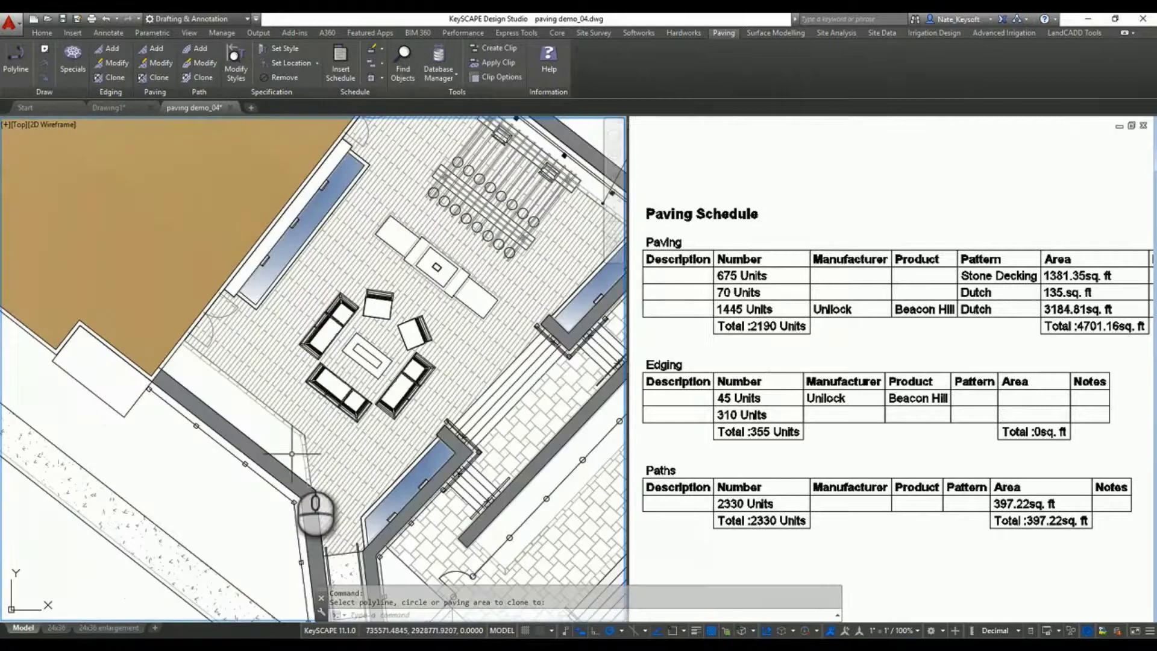
Set the dominance of the southwest deck edging to the third, mitred junction layout, applied to all corners
scroll(292, 453, up, 5)
click(311, 413)
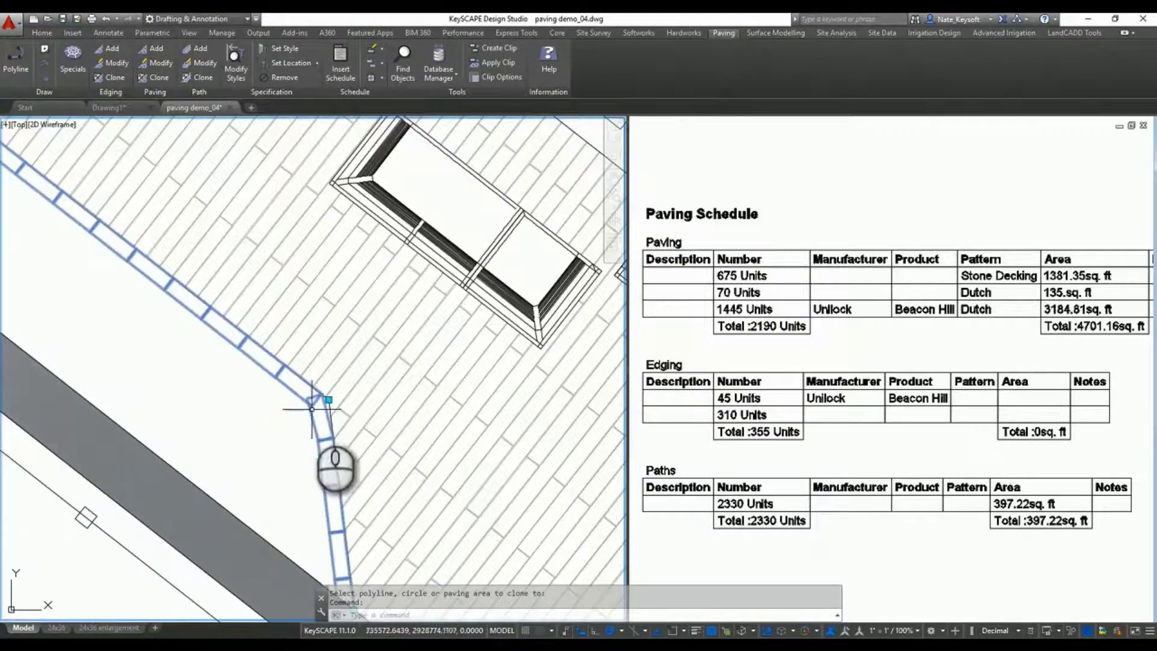
scroll(316, 404, up, 3)
scroll(321, 400, down, 2)
click(311, 403)
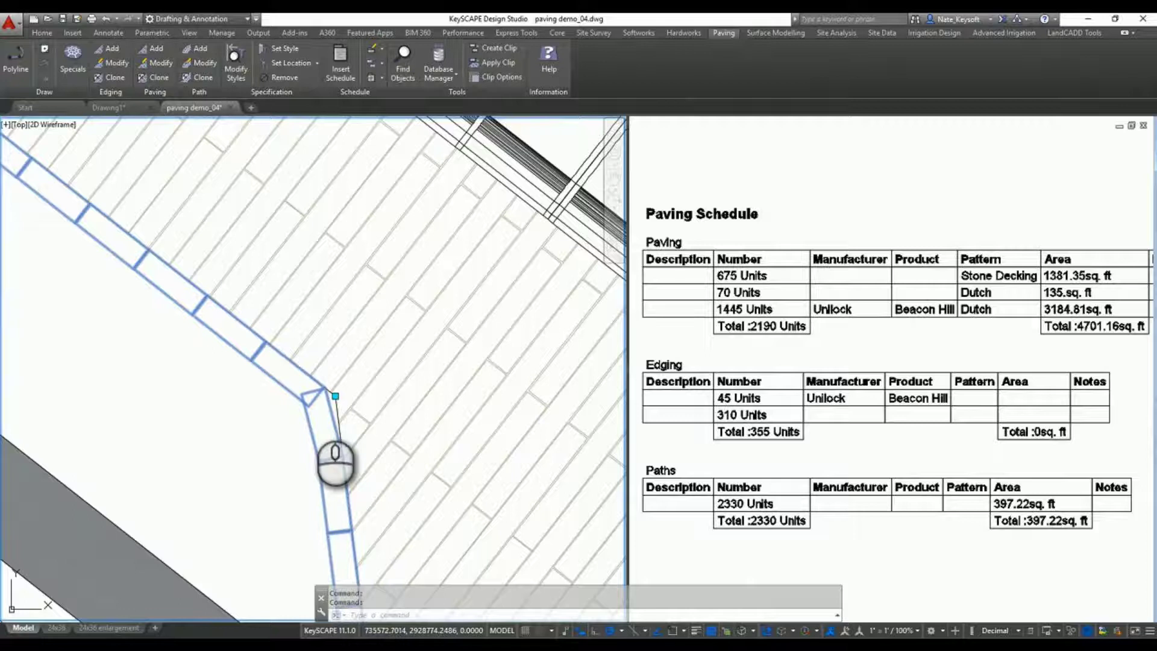
double_click(336, 464)
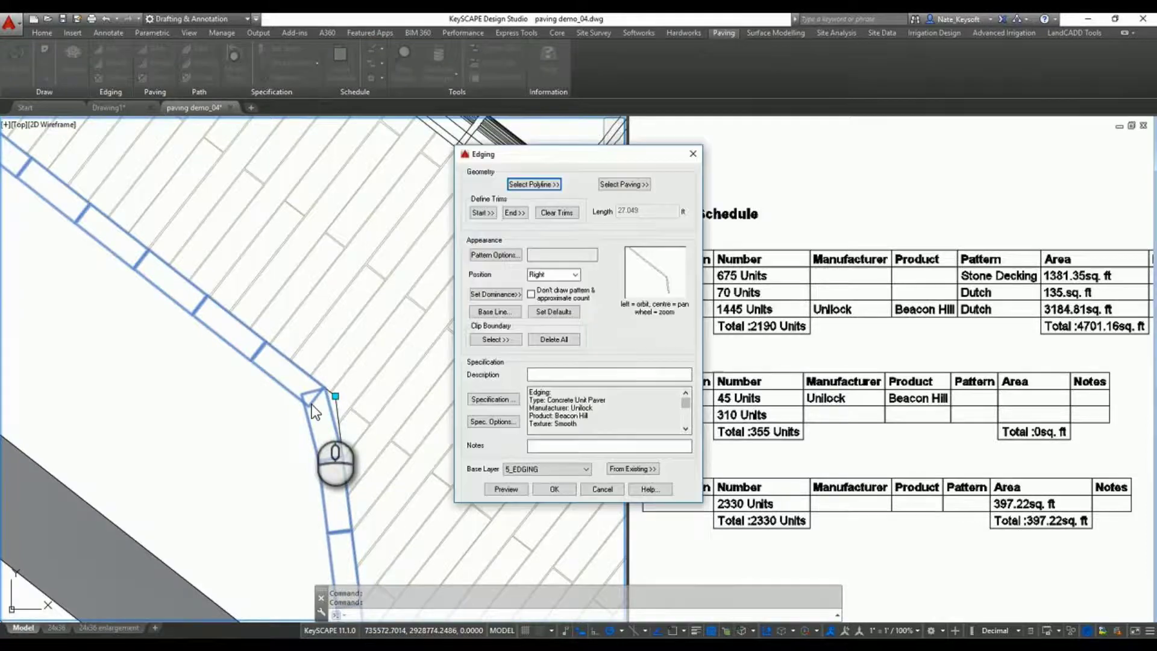
click(494, 295)
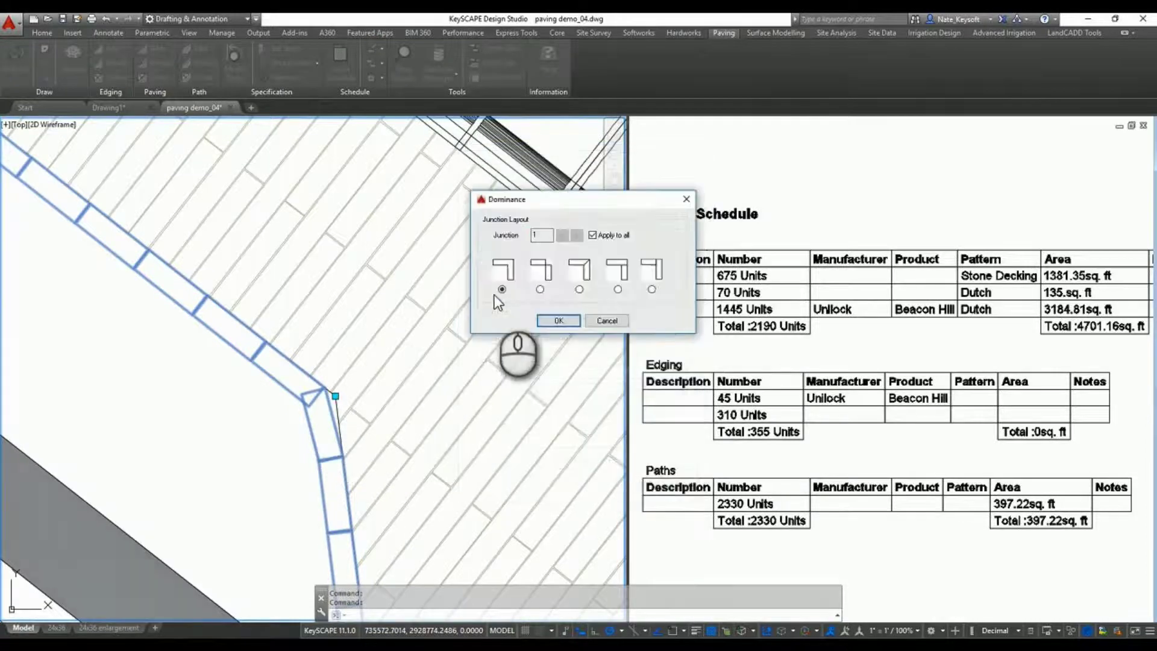
click(580, 289)
click(559, 323)
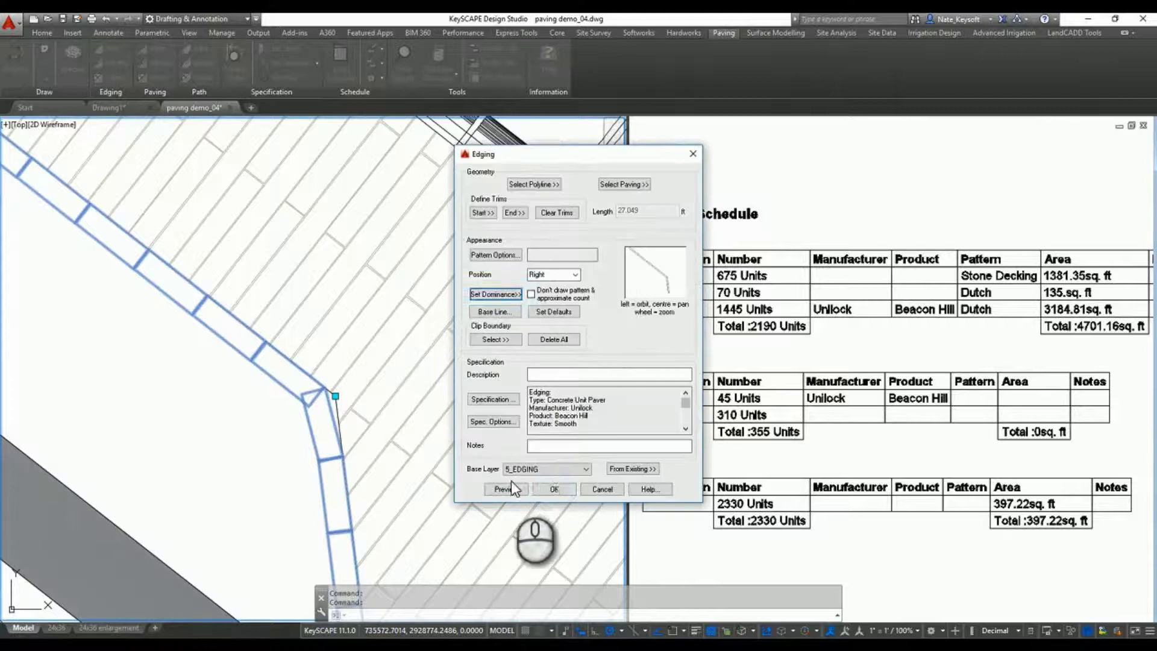
click(547, 488)
Place the southwest edging's specification label outside the wall with a leader pointing to the edging near its corner
scroll(403, 464, down, 3)
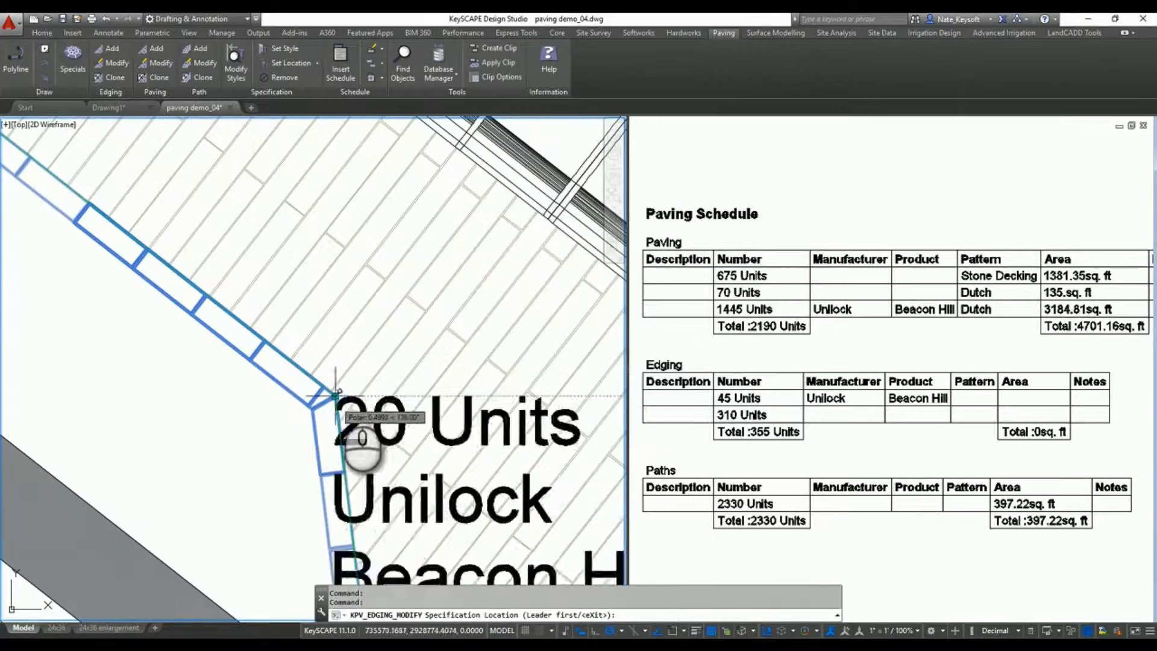
scroll(384, 422, up, 2)
scroll(383, 433, down, 3)
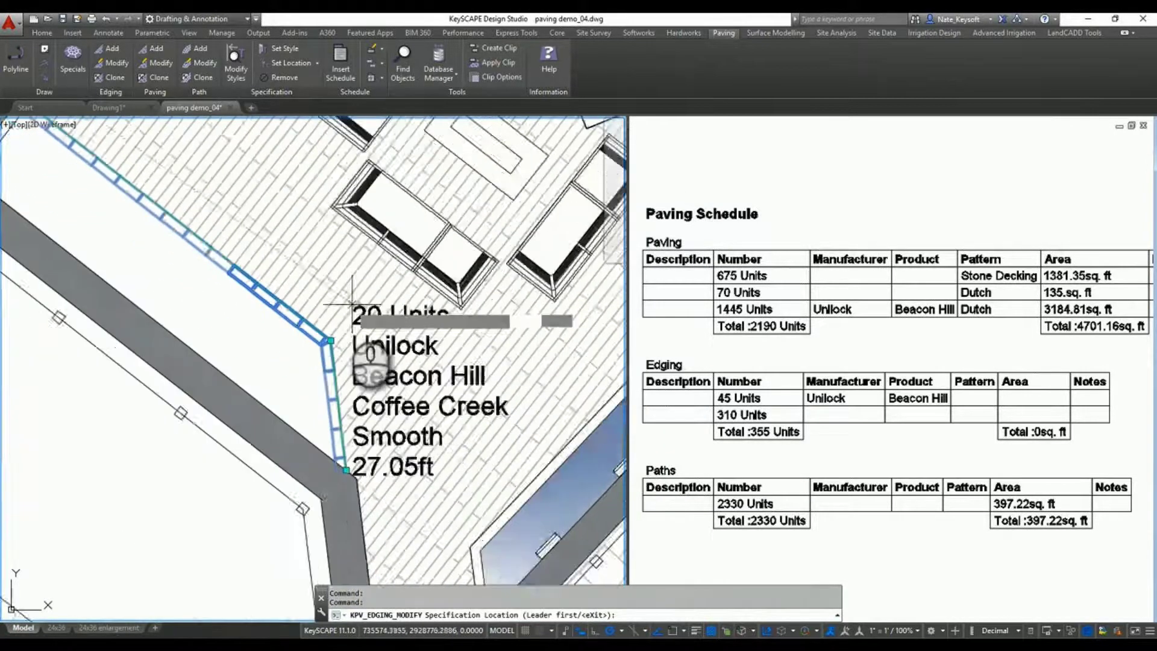
click(141, 370)
scroll(298, 329, up, 2)
click(335, 324)
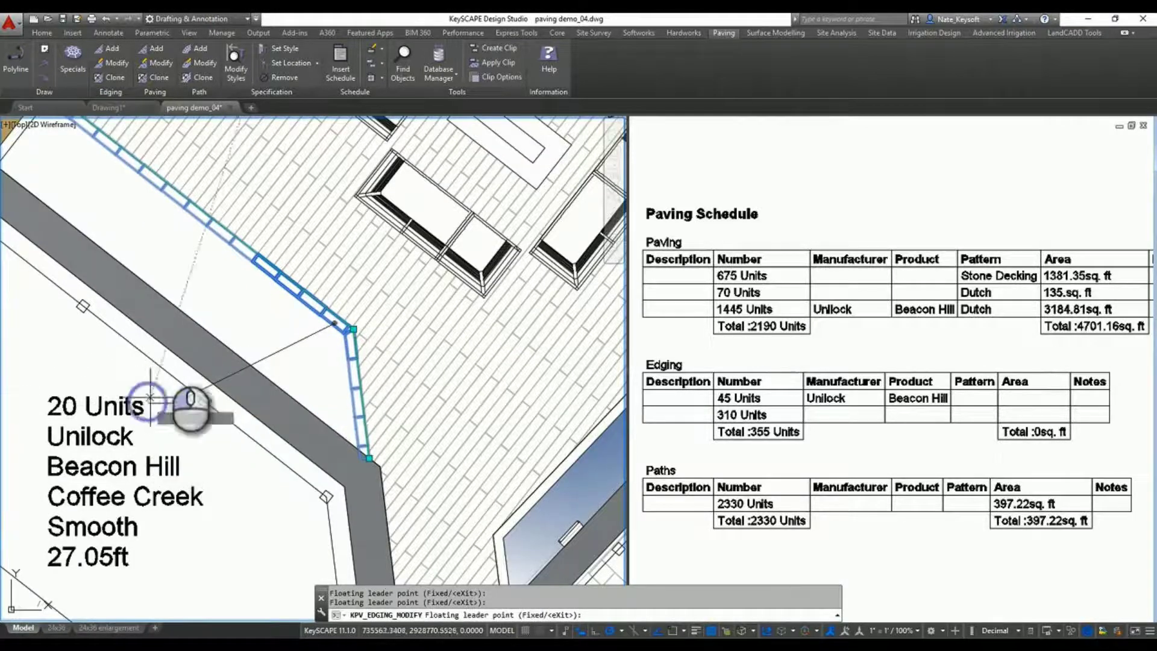
key(Return)
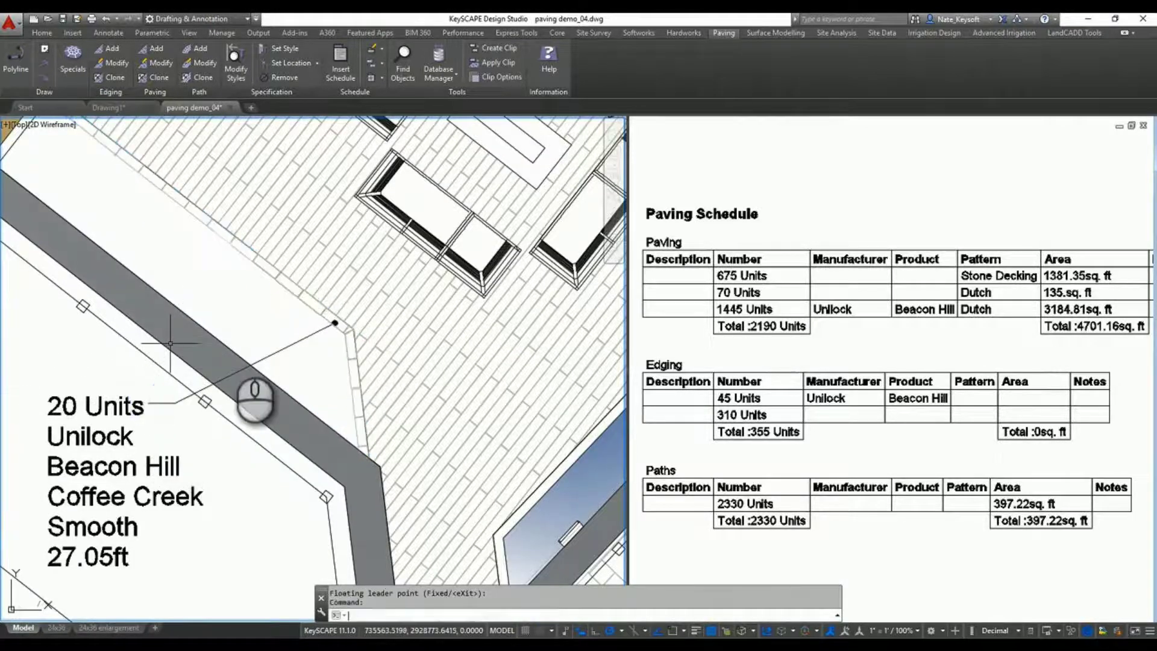
Review the base line display options of the southwest deck edging, then close its settings
click(328, 320)
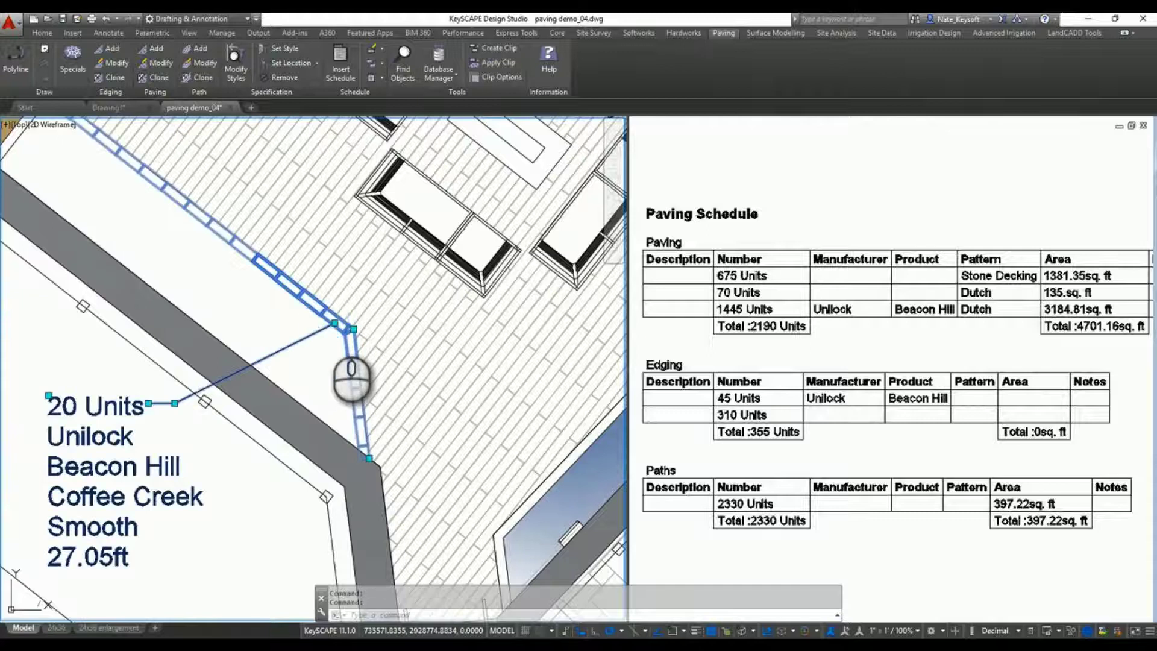
double_click(353, 375)
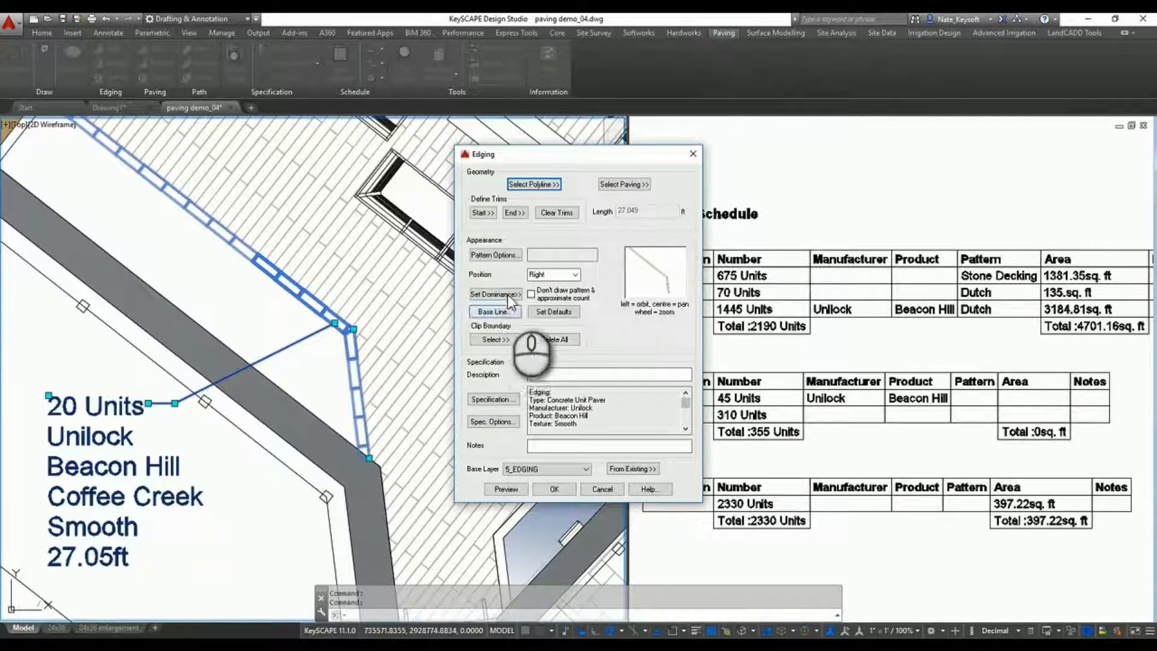
click(507, 313)
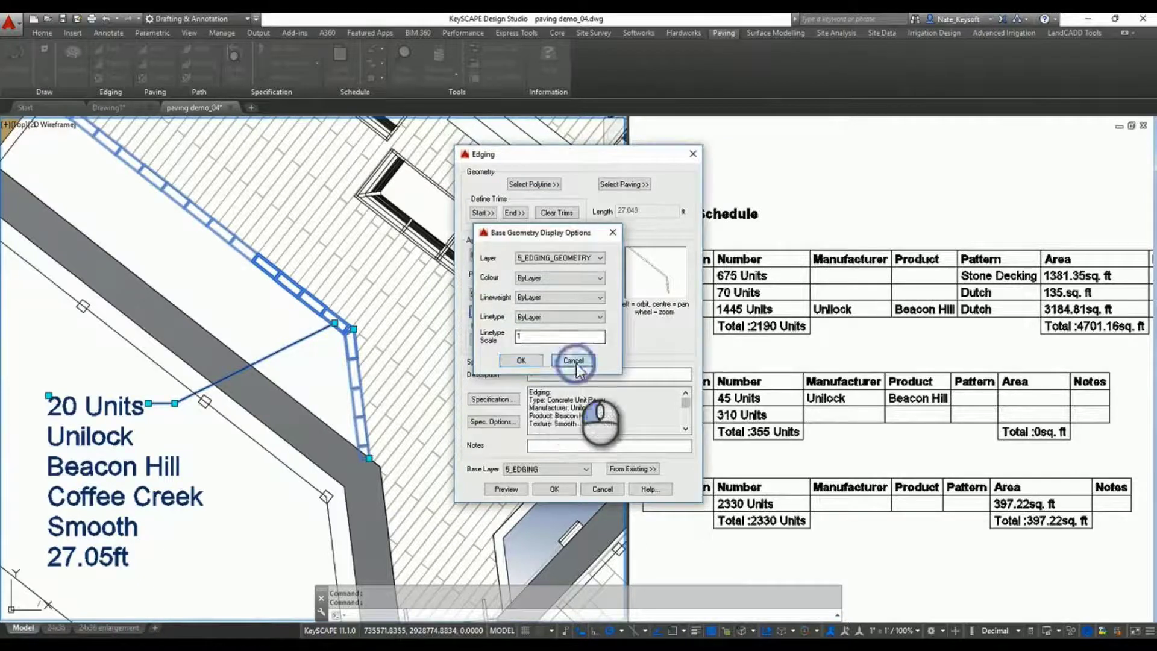
click(537, 364)
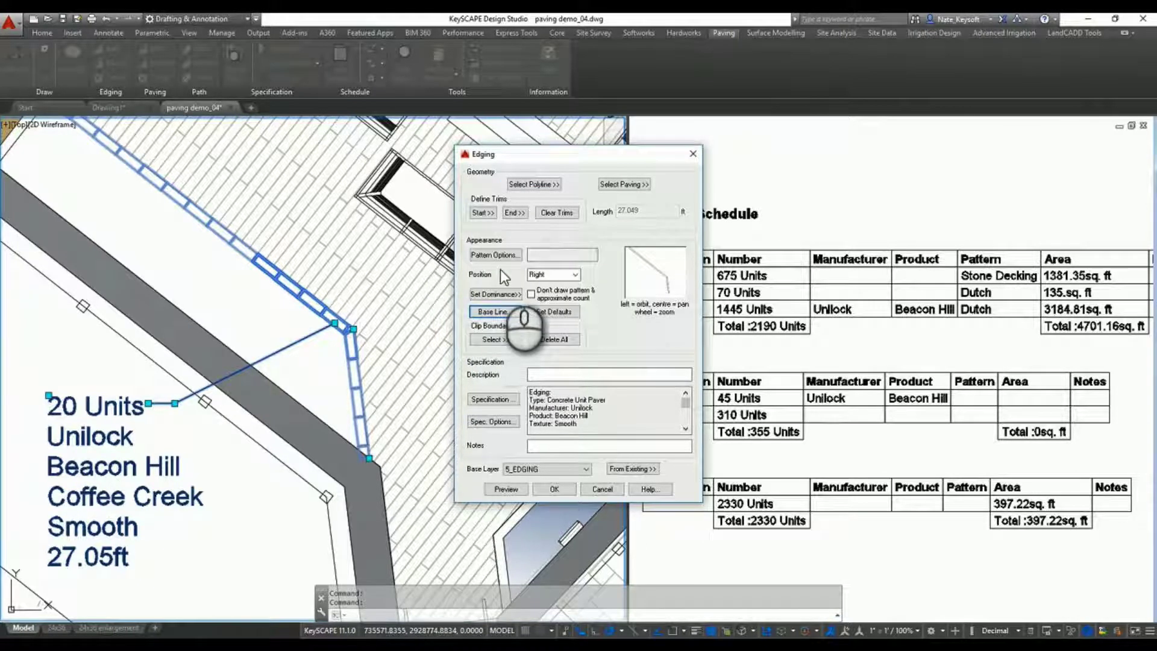
click(554, 490)
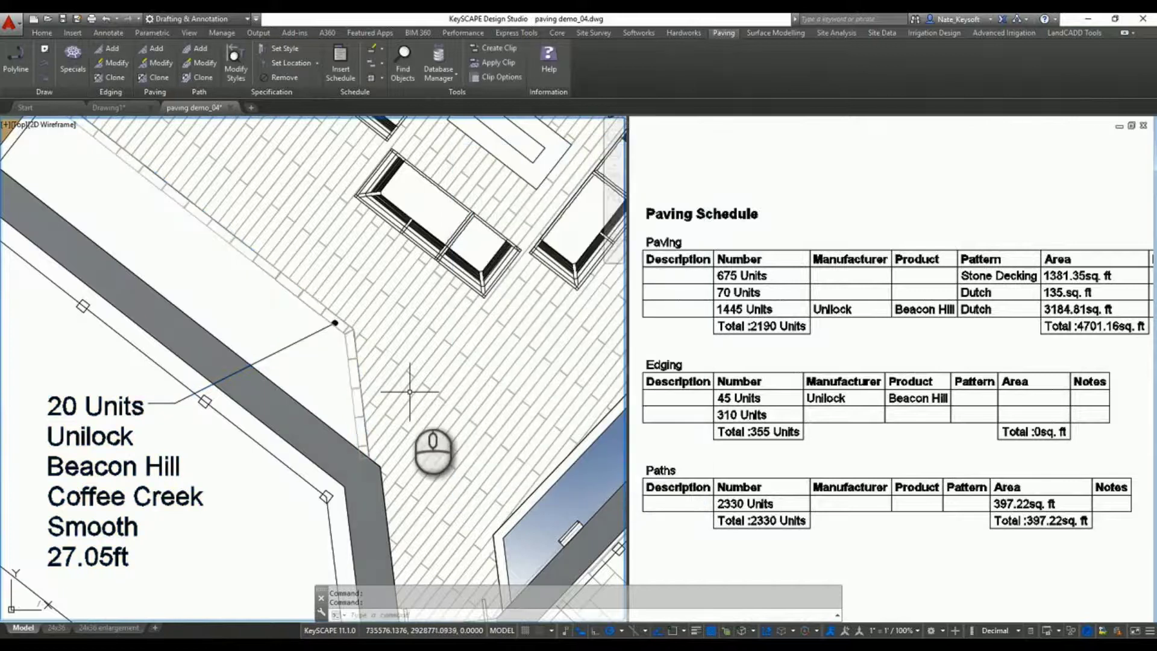
Open the pattern options of the Beacon Hill flagstone paving around the pool
scroll(416, 398, down, 4)
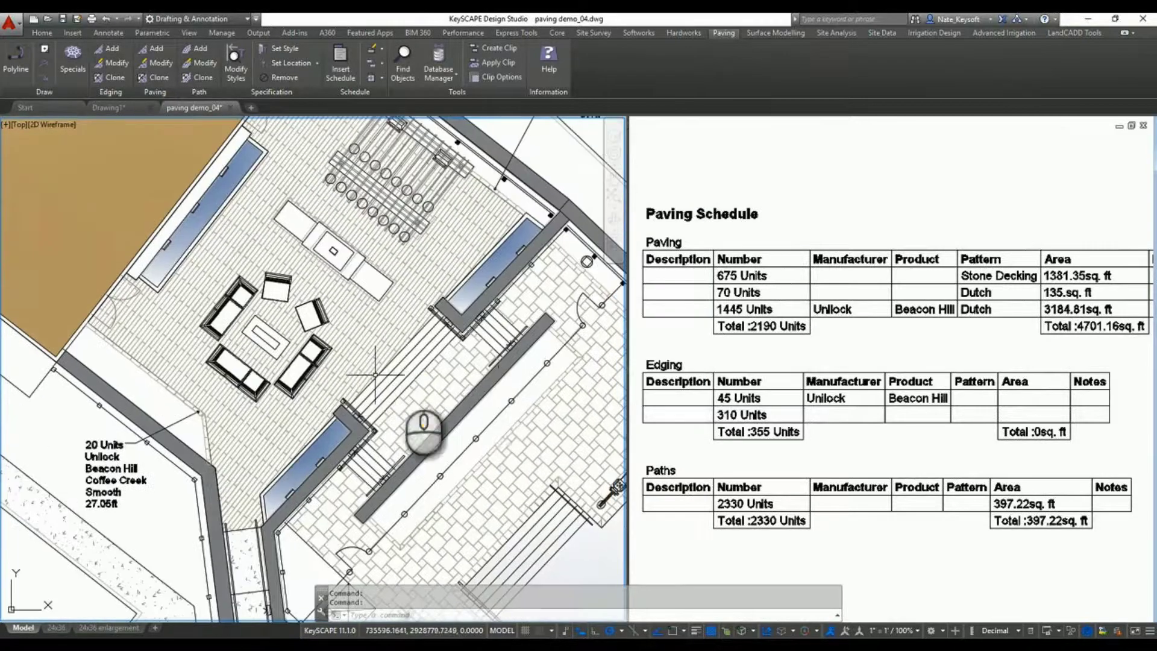
mouse_move(485, 395)
middle_down()
mouse_move(328, 341)
mouse_move(219, 282)
middle_up()
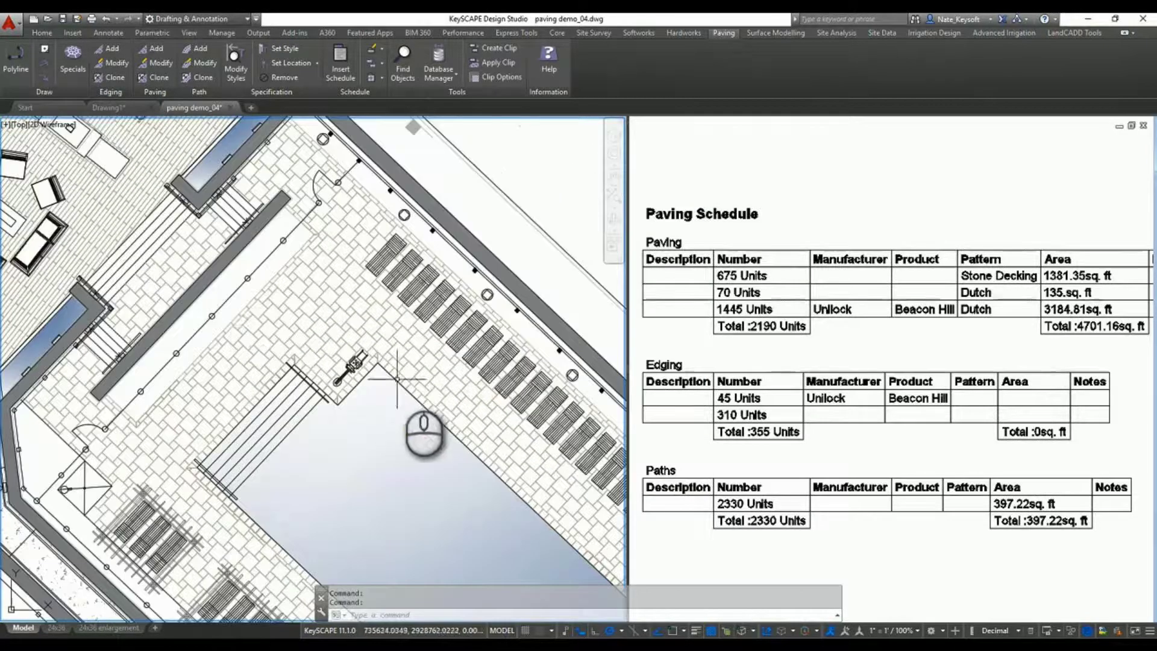
click(404, 352)
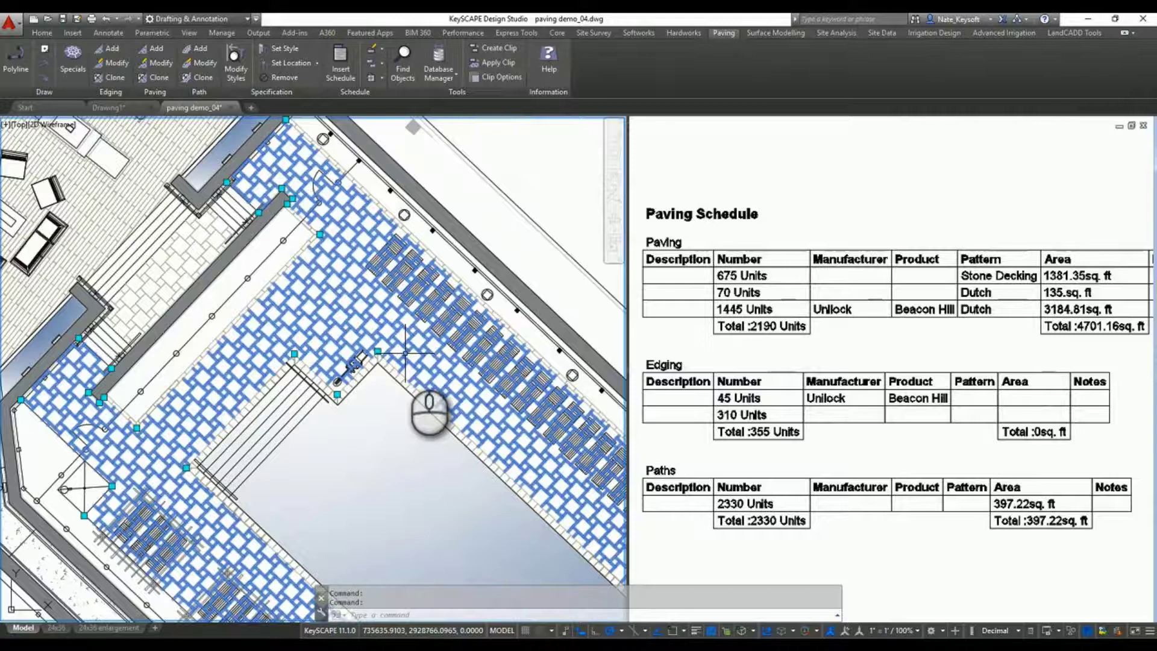
scroll(314, 276, up, 2)
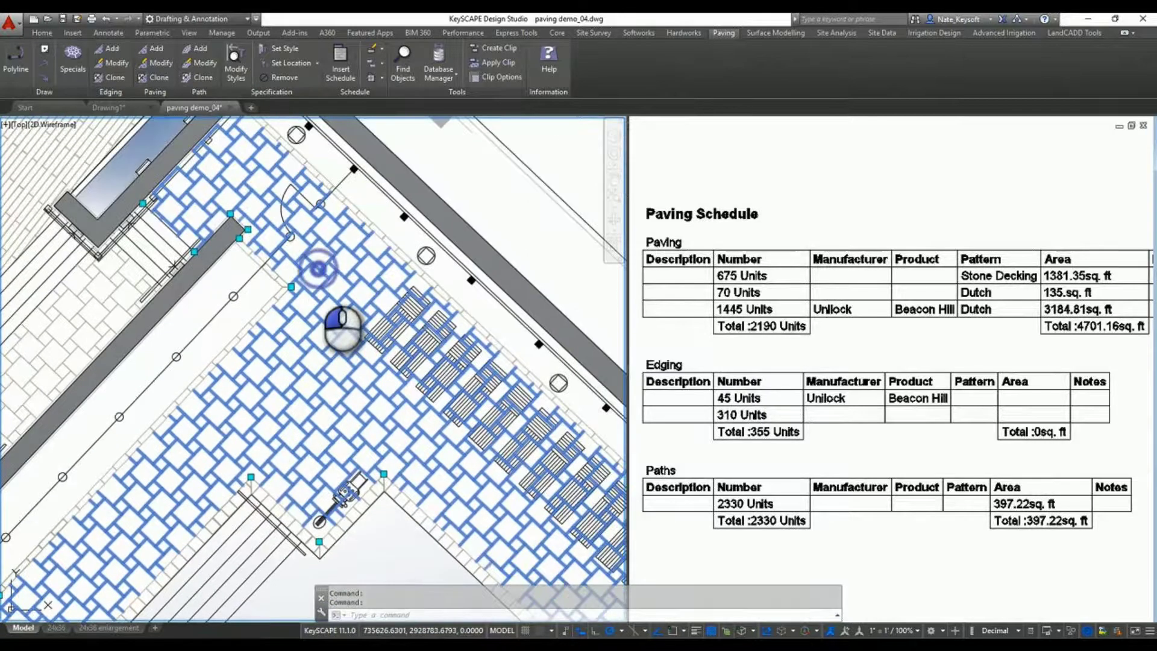
double_click(319, 271)
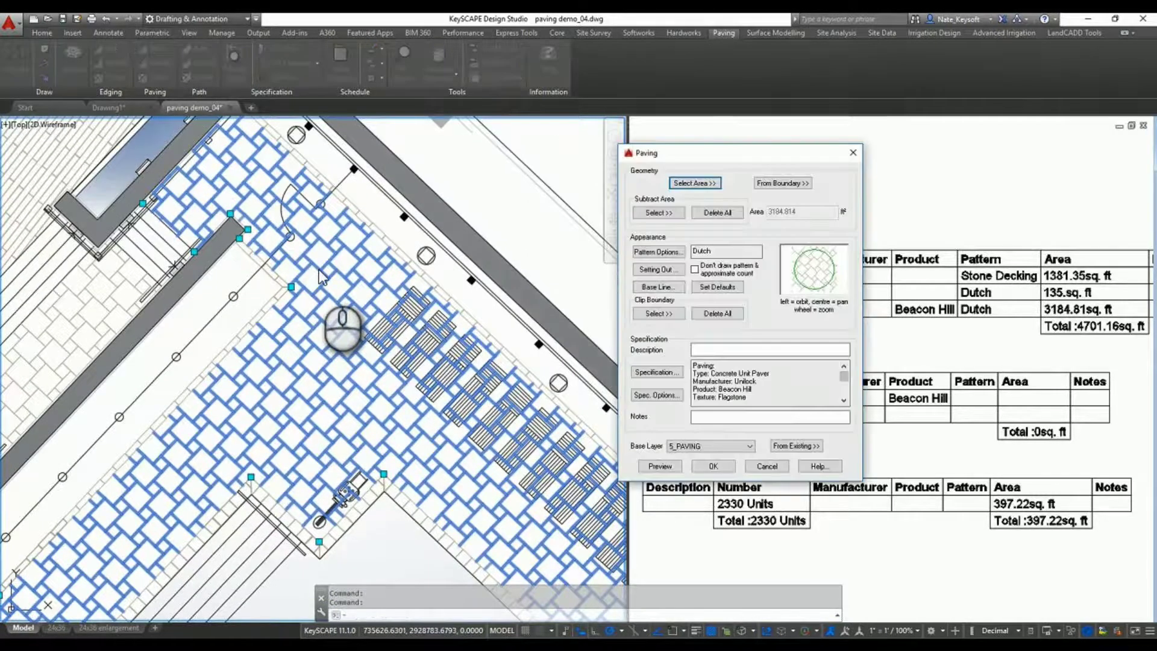
click(659, 255)
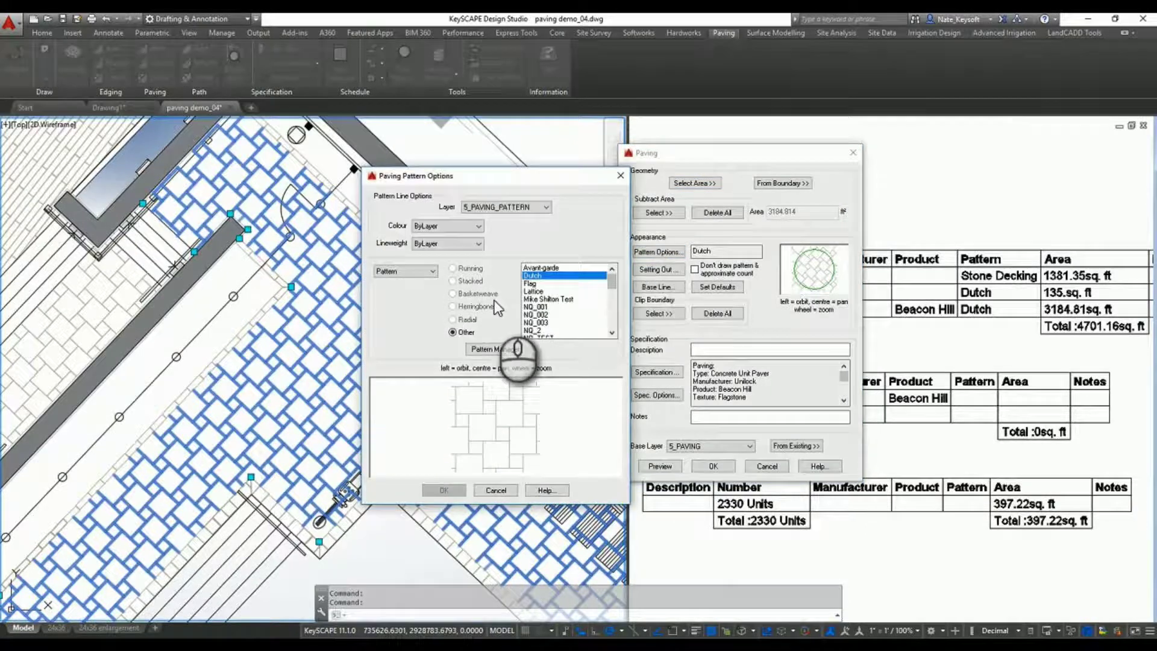
Preview the Tegula, Tudor, UL_Antara E and UL_Antara F patterns for the pool paving
drag(612, 288, 610, 319)
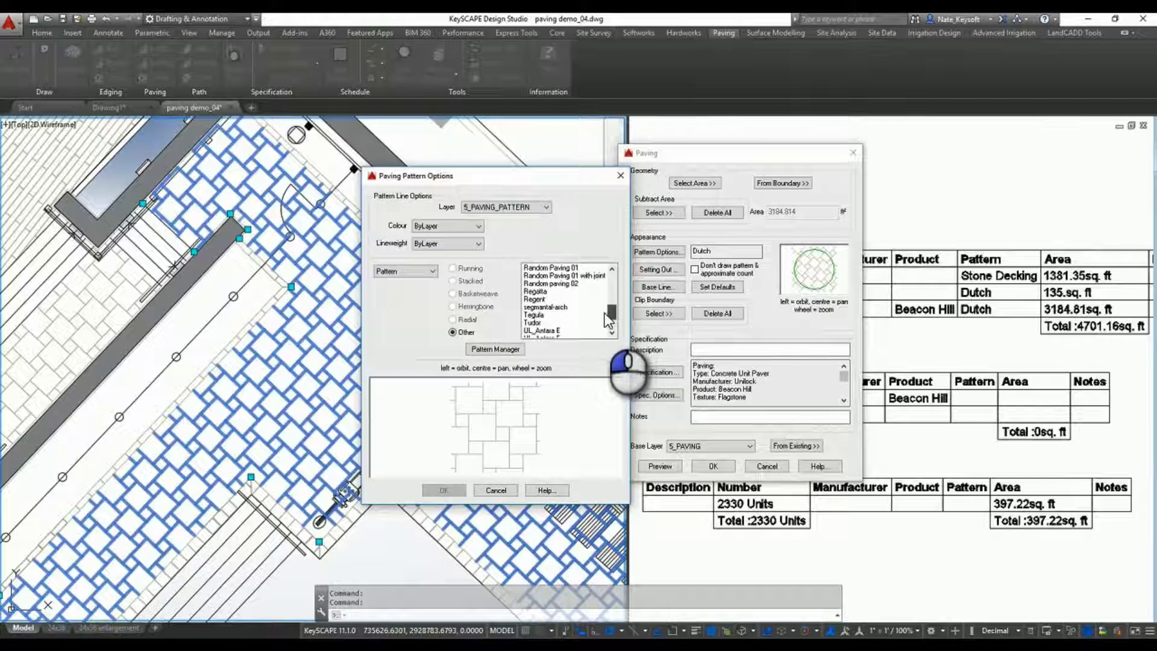
click(535, 314)
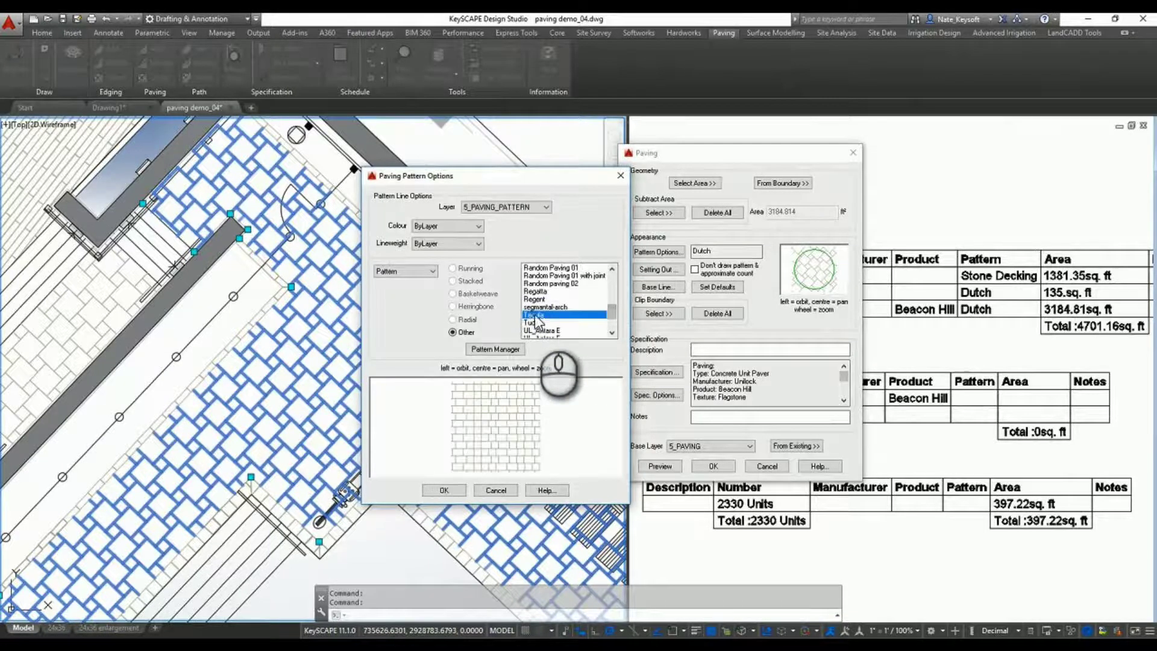
click(535, 322)
scroll(545, 311, down, 2)
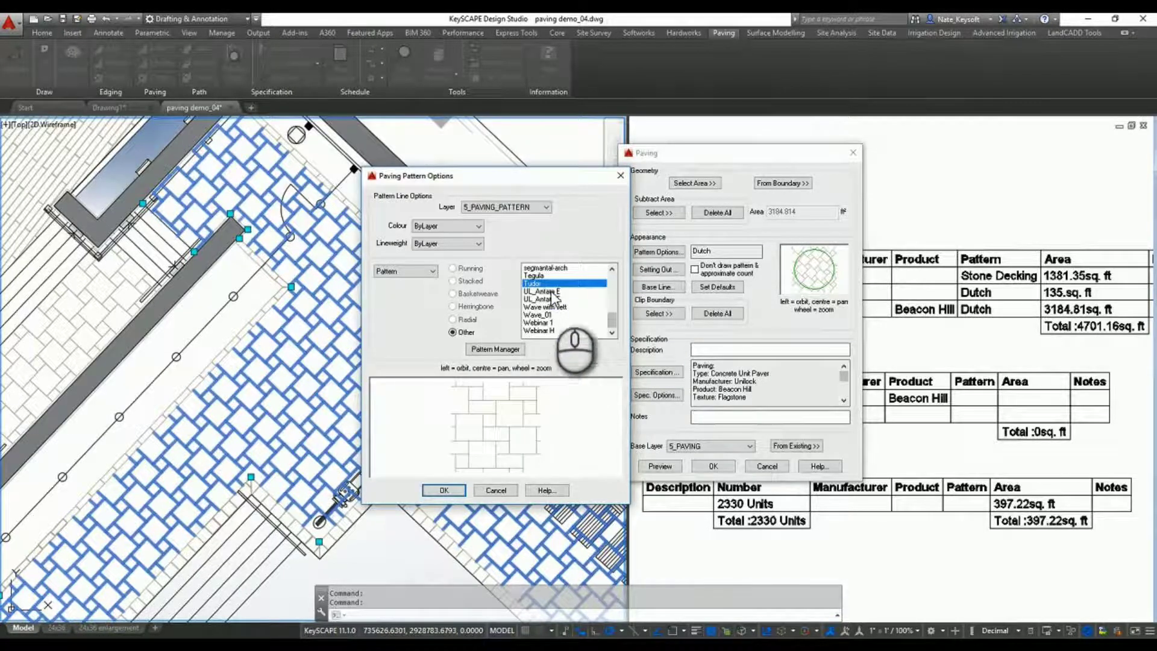
click(552, 292)
click(546, 300)
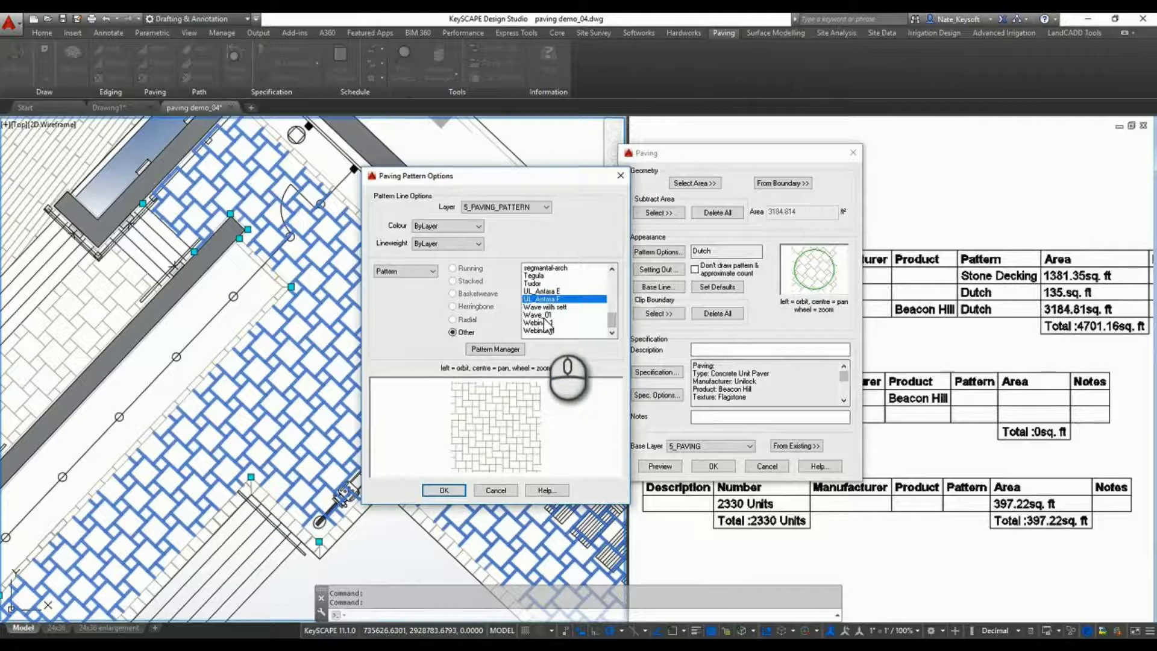
scroll(540, 304, up, 1)
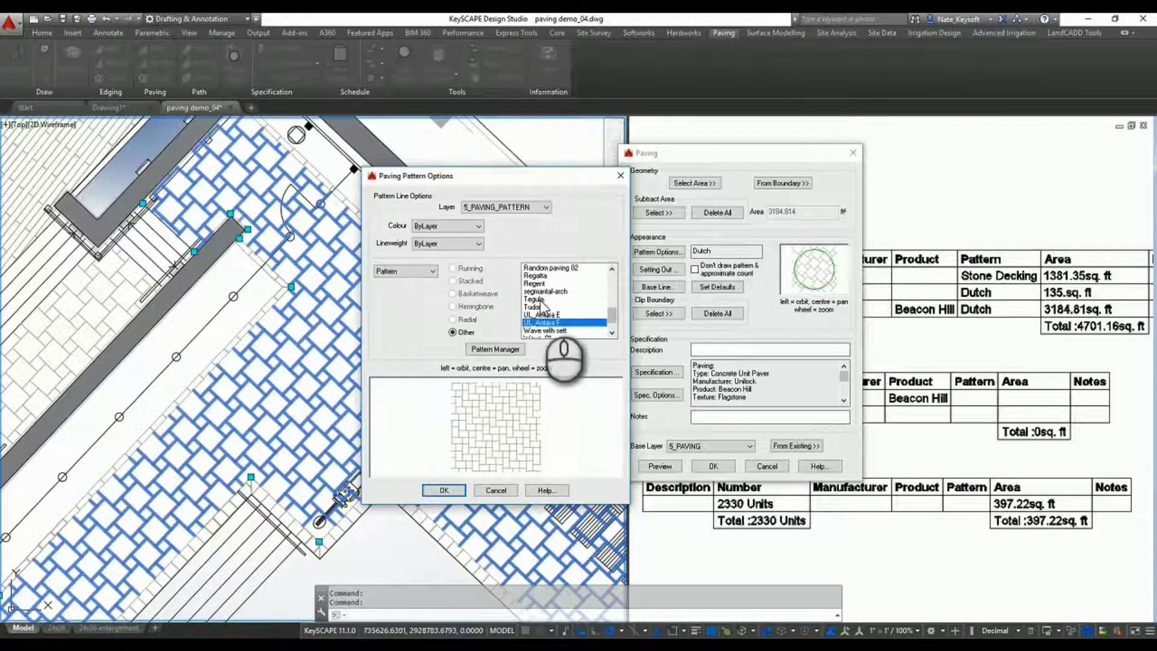
click(540, 299)
Set the pool paving's pattern to Regatta and apply the modification
click(537, 276)
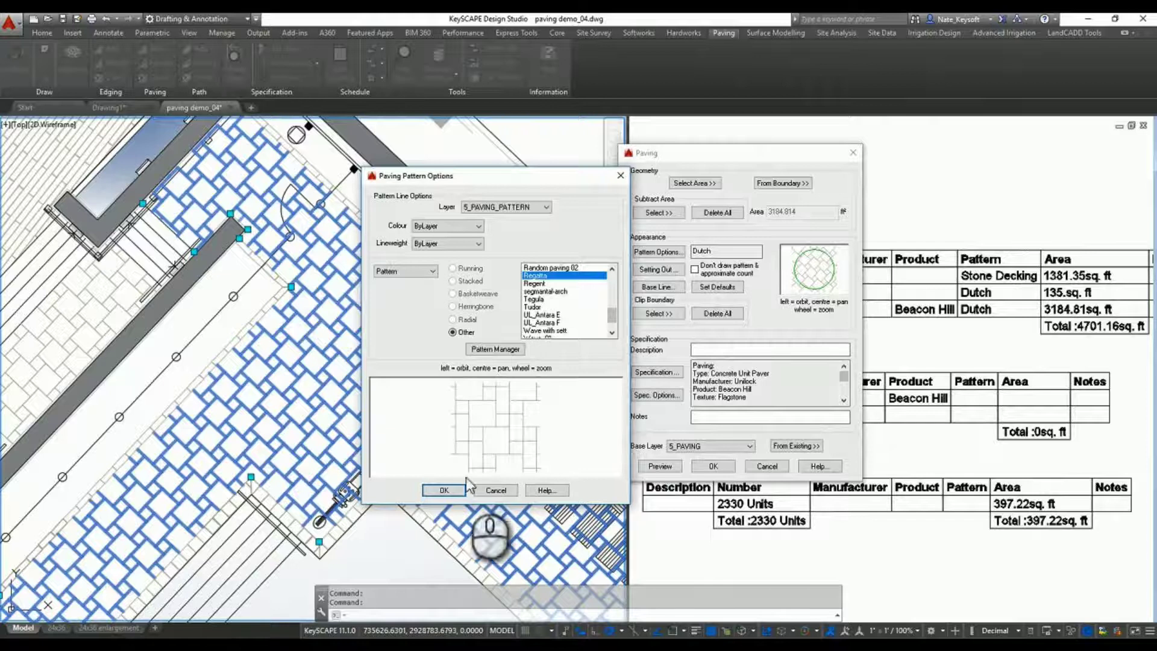
click(444, 490)
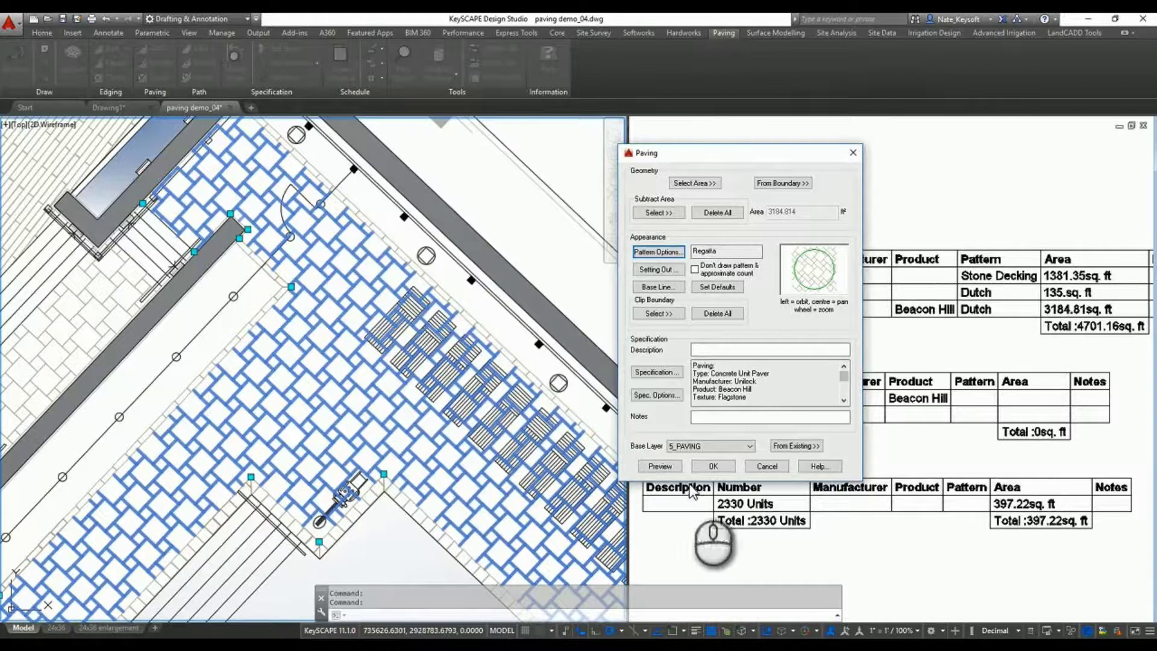
click(716, 467)
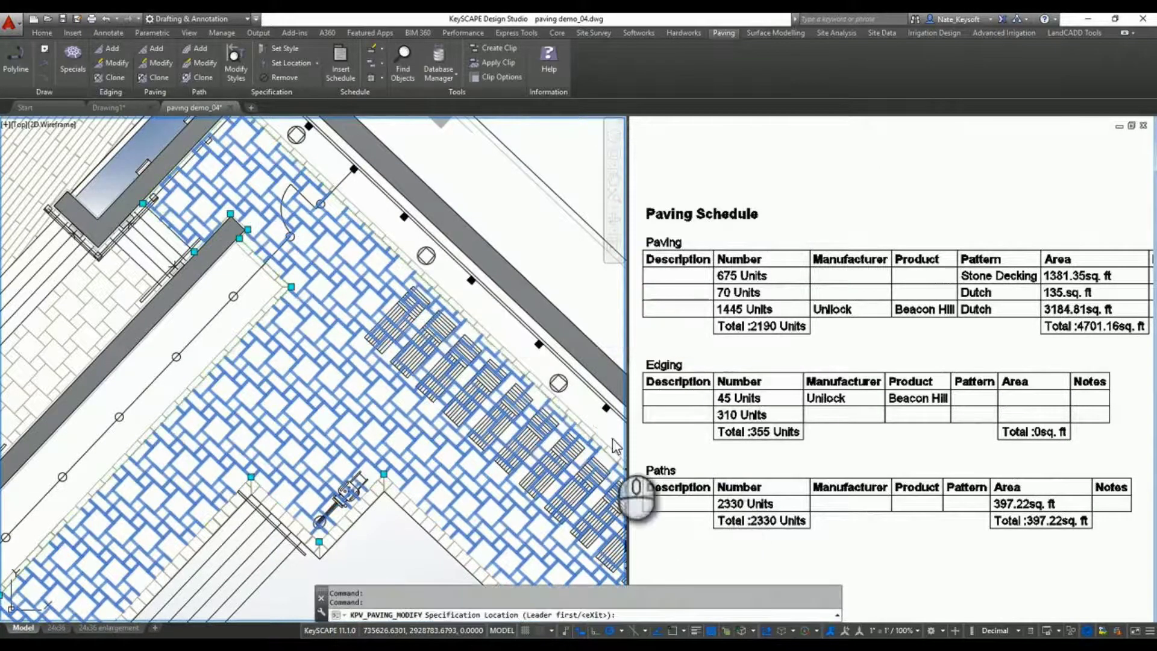
Place the pool paving's specification label outside the northeast wall with a leader pointing into the paving
scroll(387, 277, down, 2)
scroll(337, 283, down, 1)
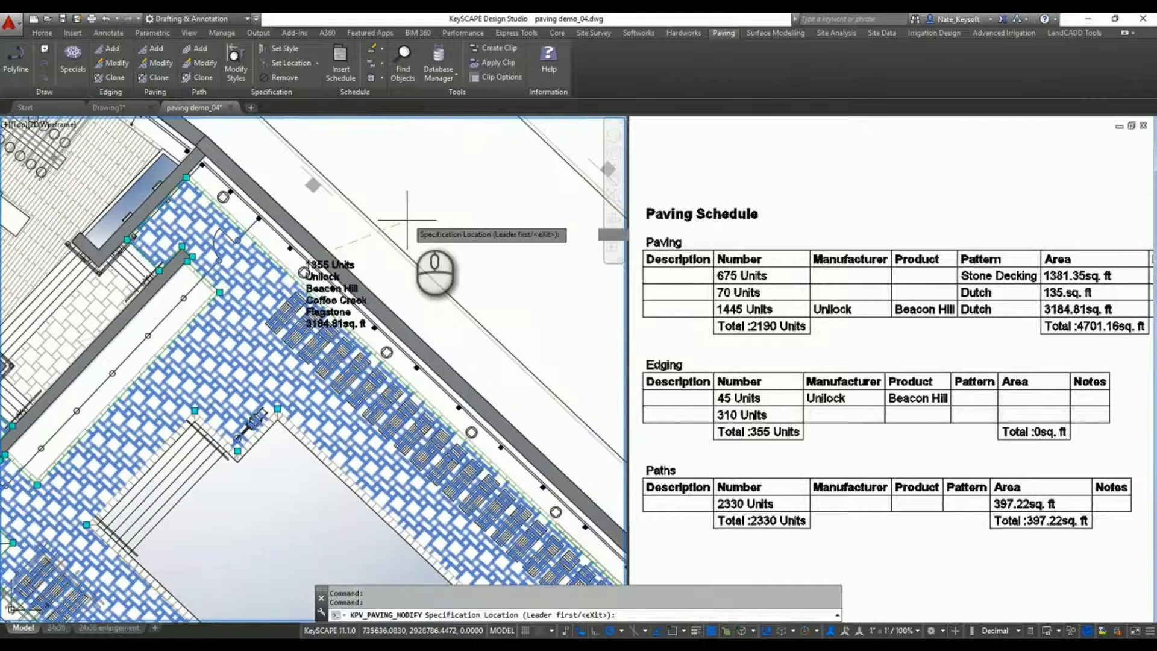
click(429, 201)
click(271, 281)
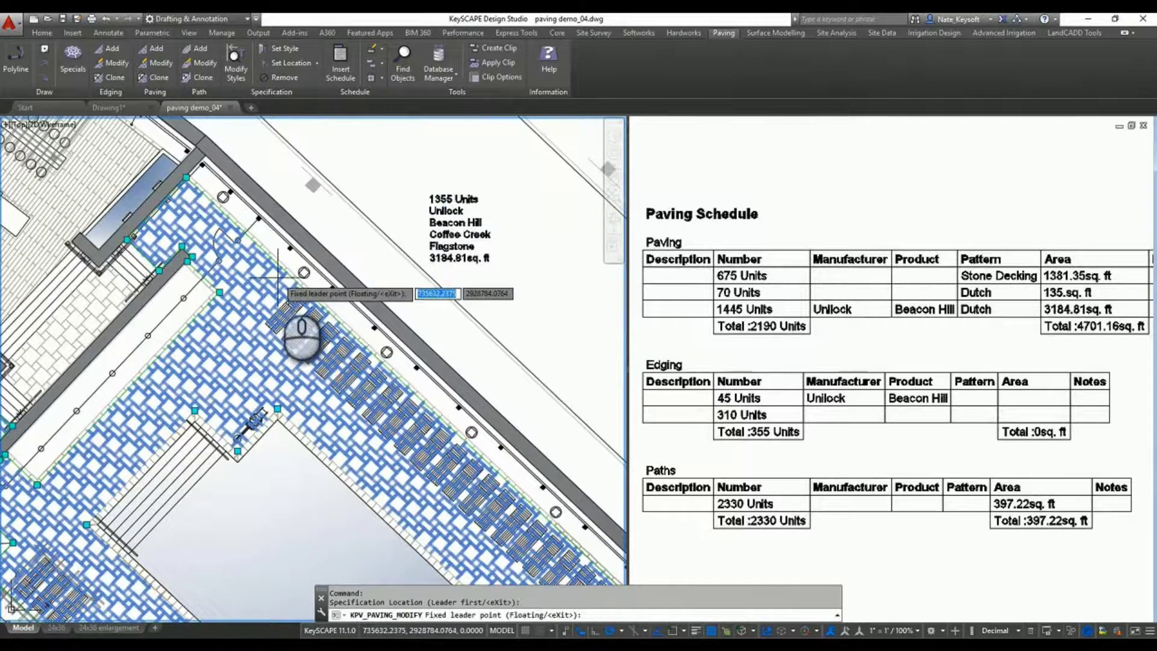
click(425, 198)
right_click(427, 199)
Set the block pattern of the winding path at the site's northwest end to Tegula Sett
scroll(495, 282, down, 4)
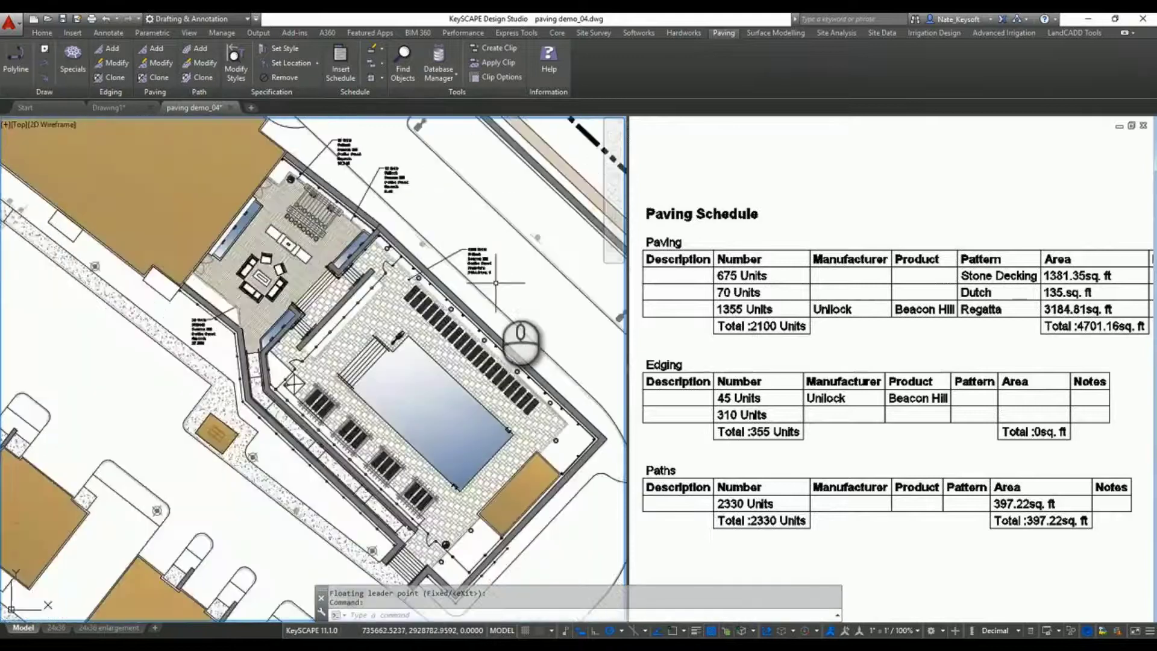
scroll(495, 282, down, 4)
mouse_move(259, 198)
middle_down()
mouse_move(424, 262)
mouse_move(592, 395)
middle_up()
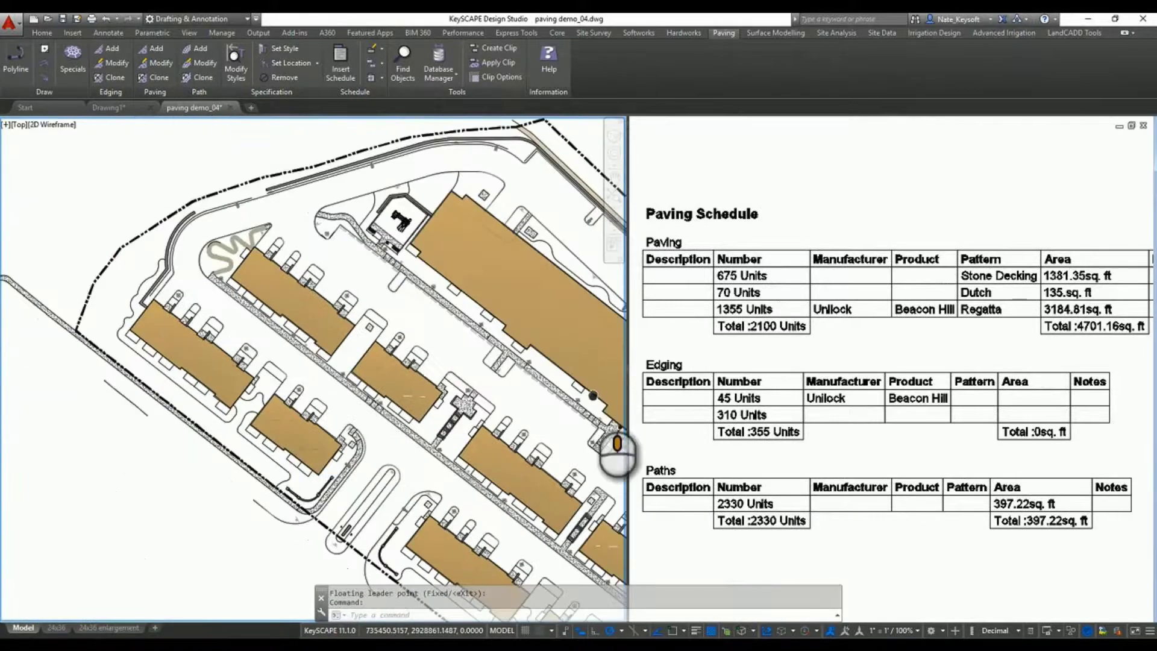
scroll(249, 238, up, 7)
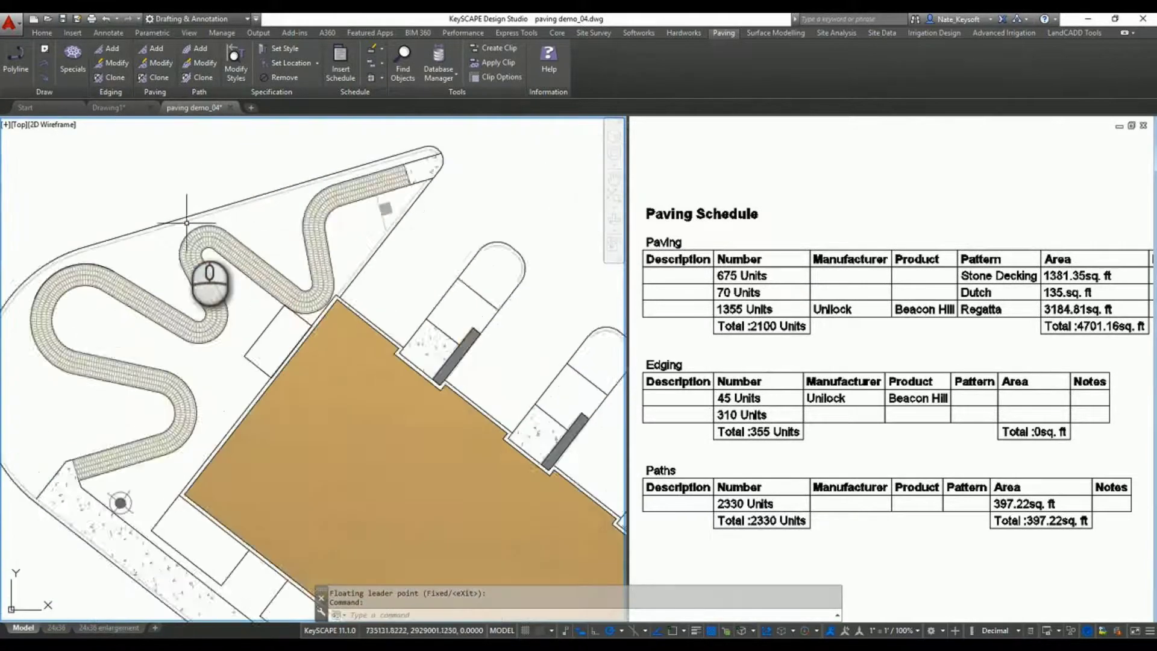
scroll(248, 239, up, 2)
click(223, 250)
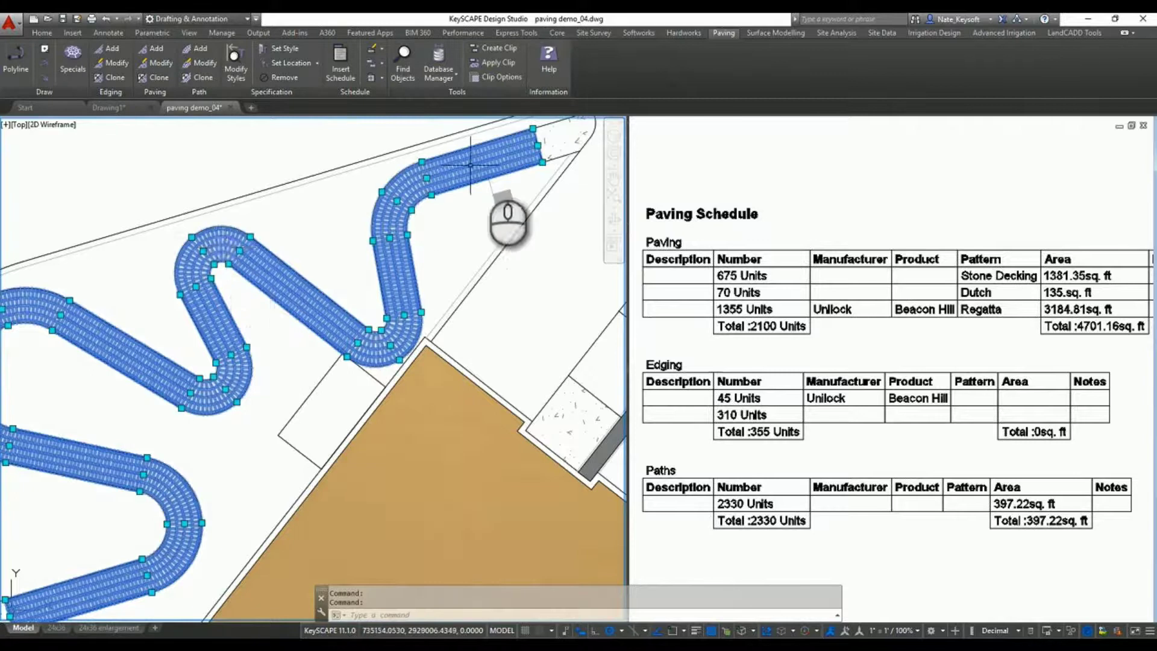
scroll(537, 199, up, 4)
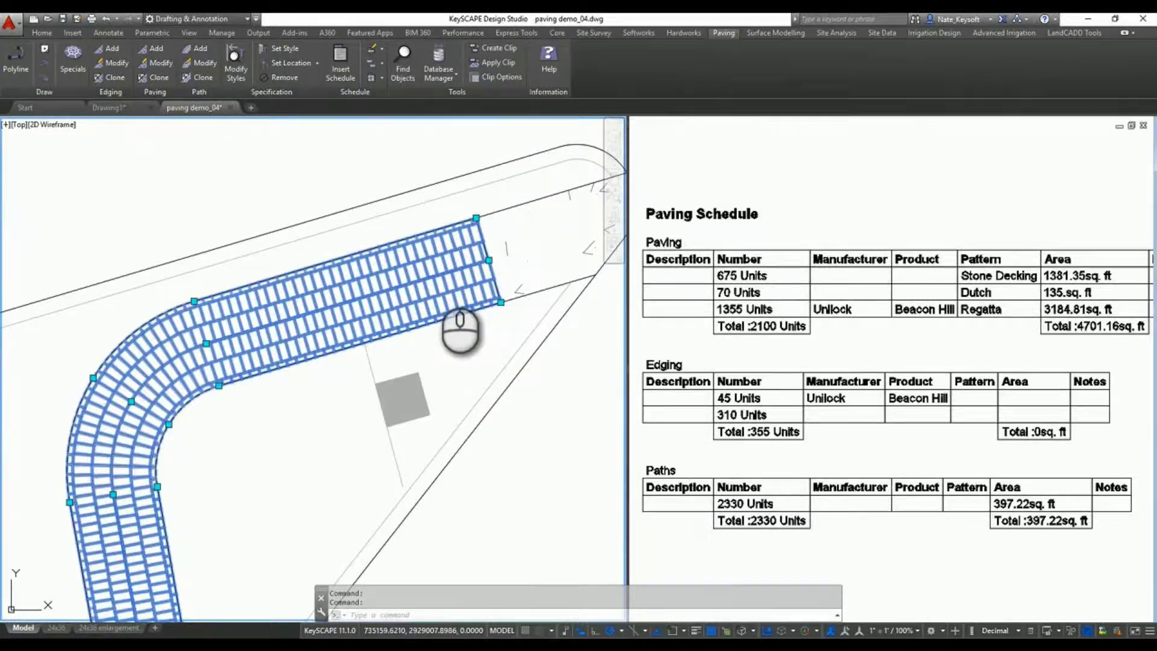
double_click(460, 319)
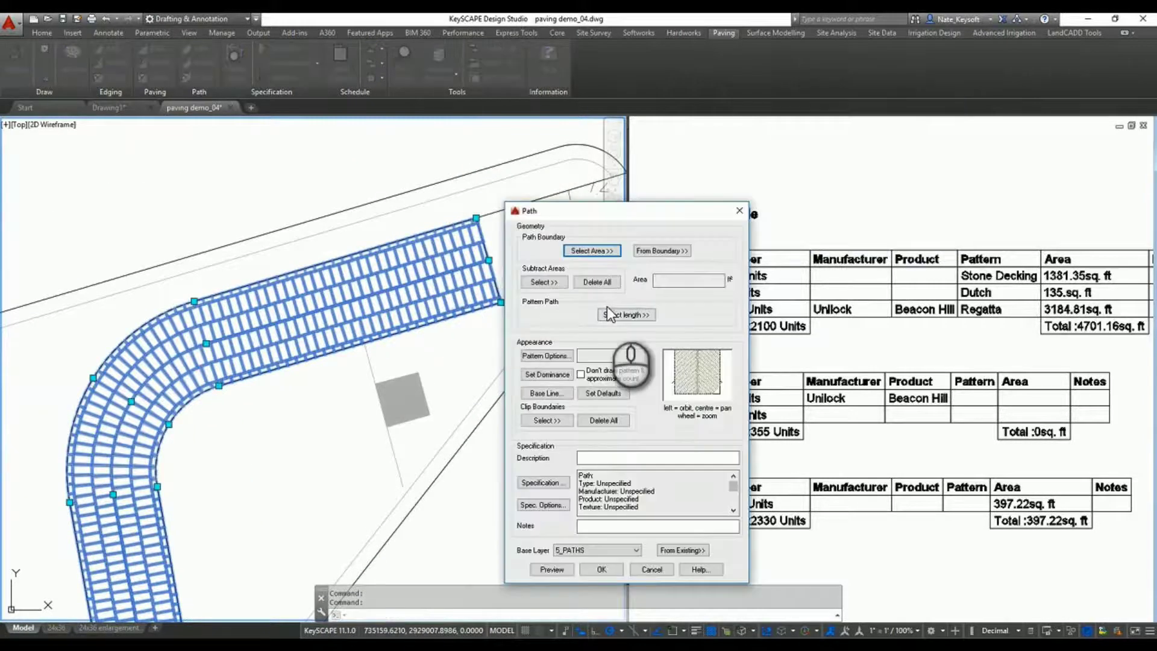
click(545, 356)
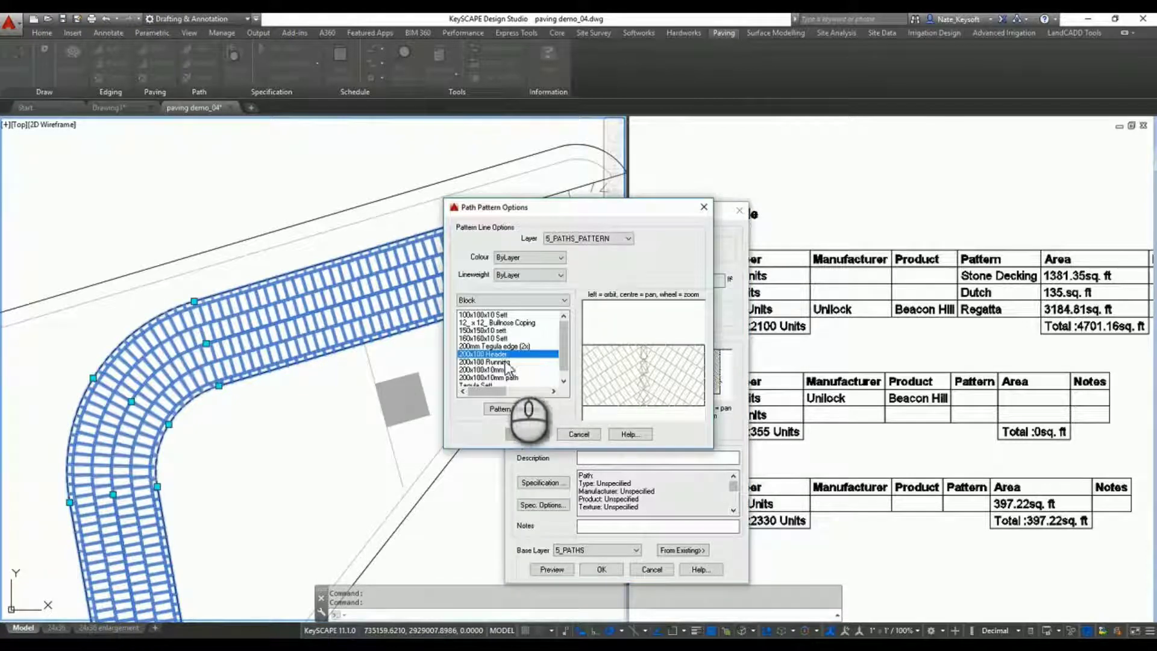
scroll(499, 369, down, 1)
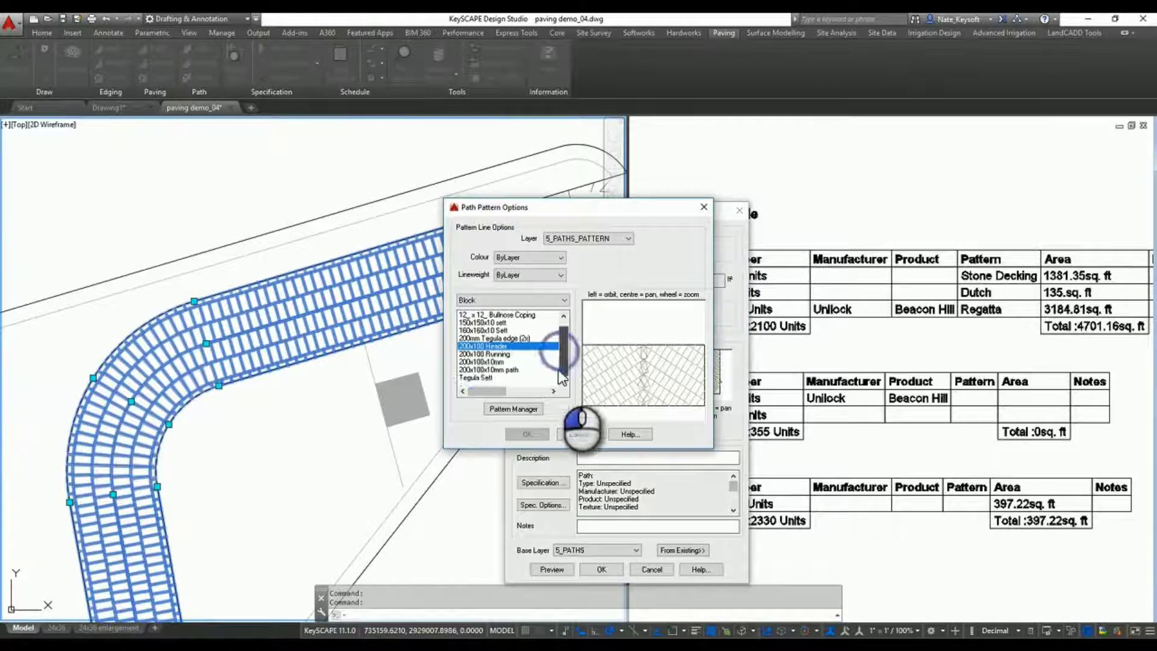
click(482, 377)
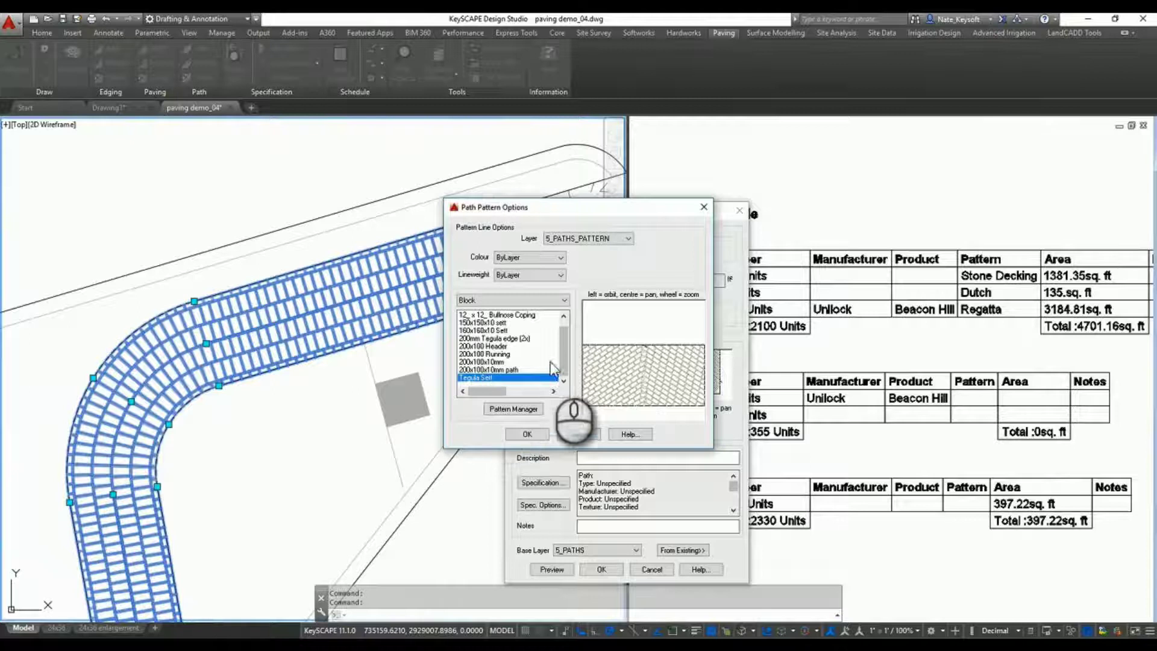
click(528, 434)
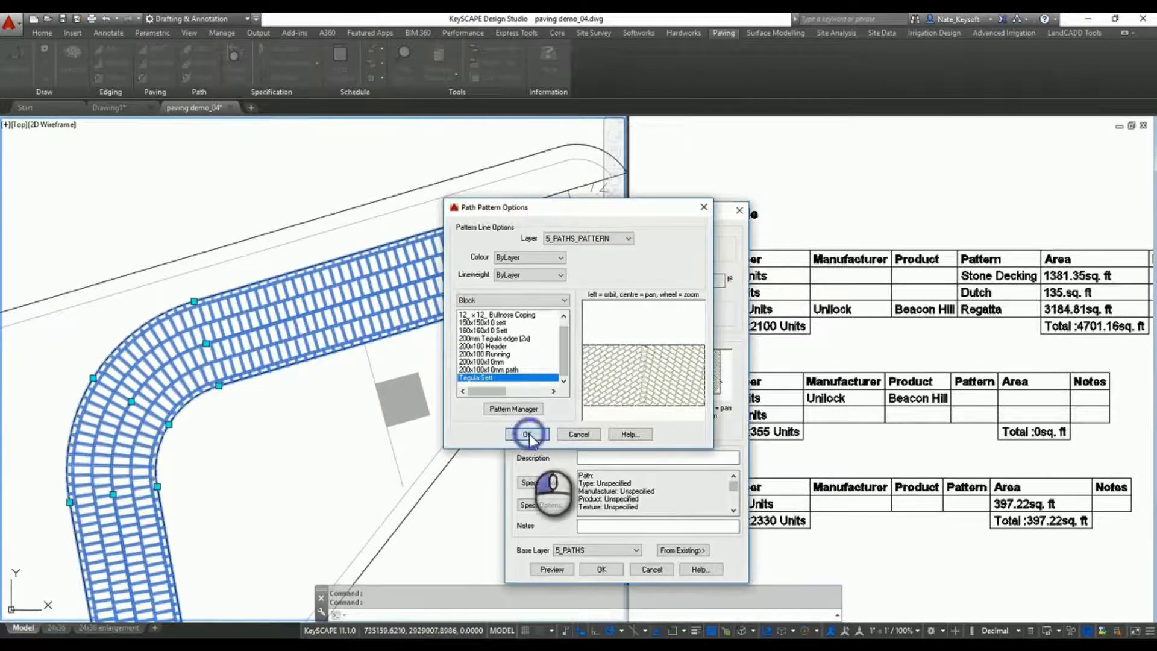
Specify the winding path as type Brick from manufacturer Brick Guy and apply the path modification
click(546, 483)
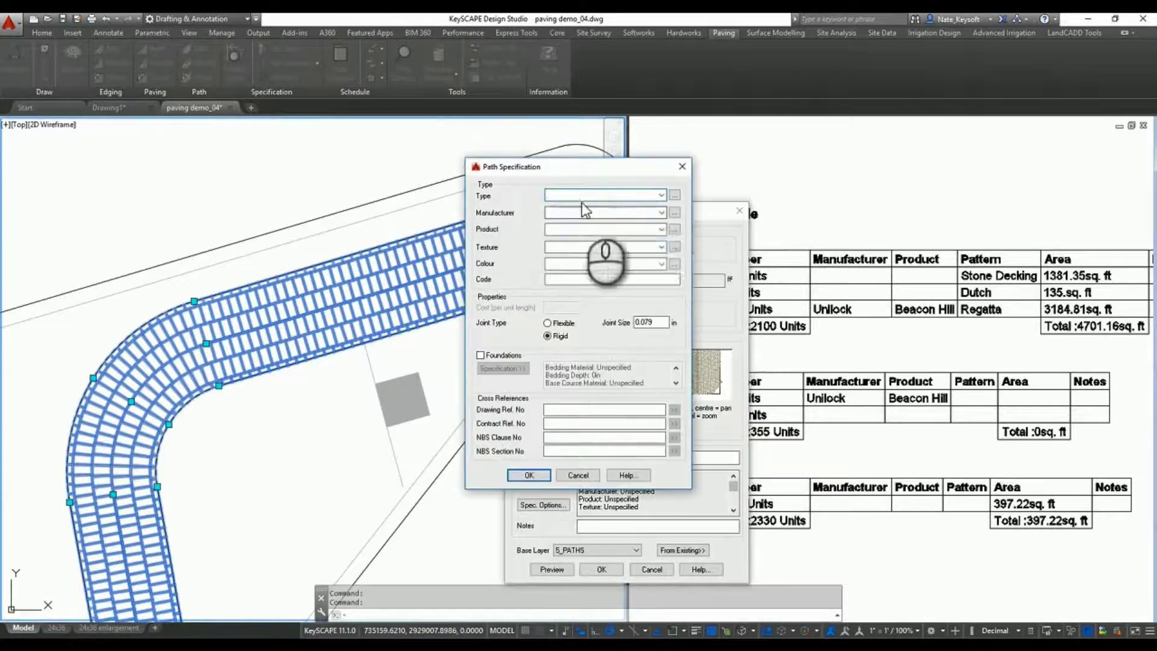
click(658, 195)
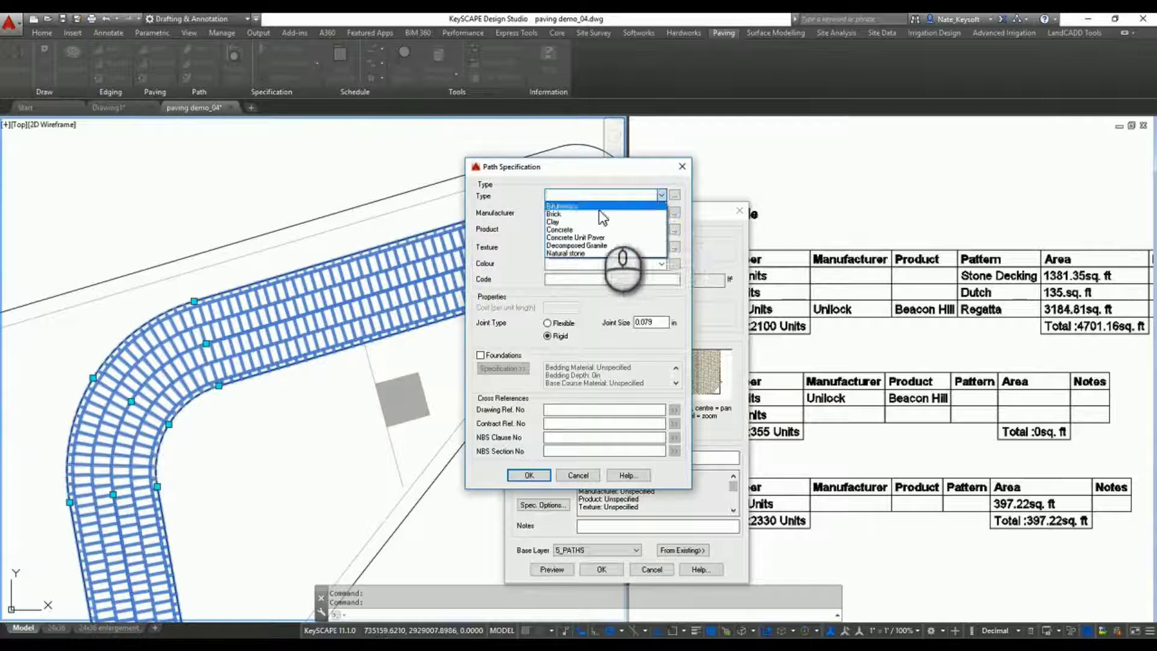
click(601, 214)
click(661, 213)
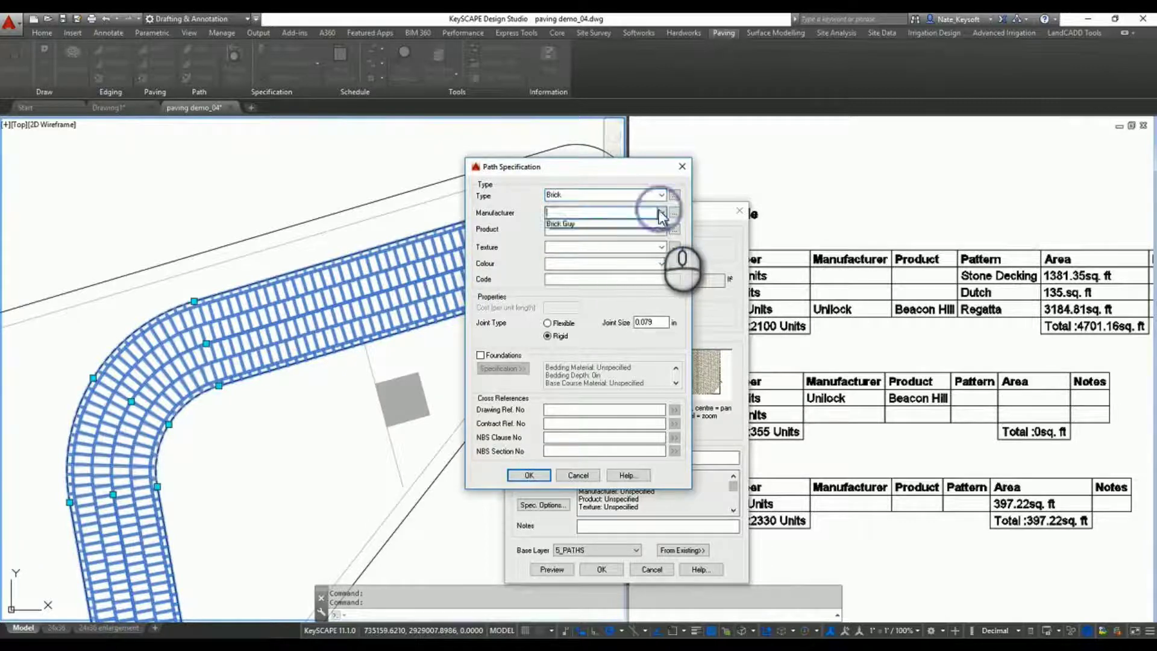
click(644, 224)
click(660, 229)
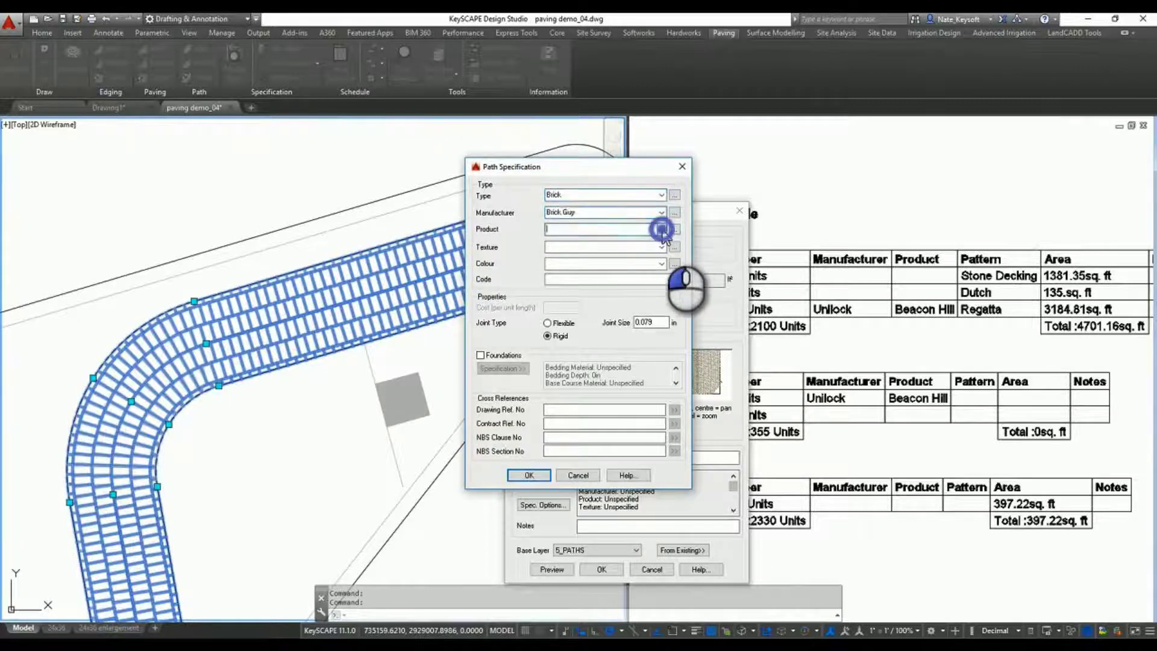
click(529, 475)
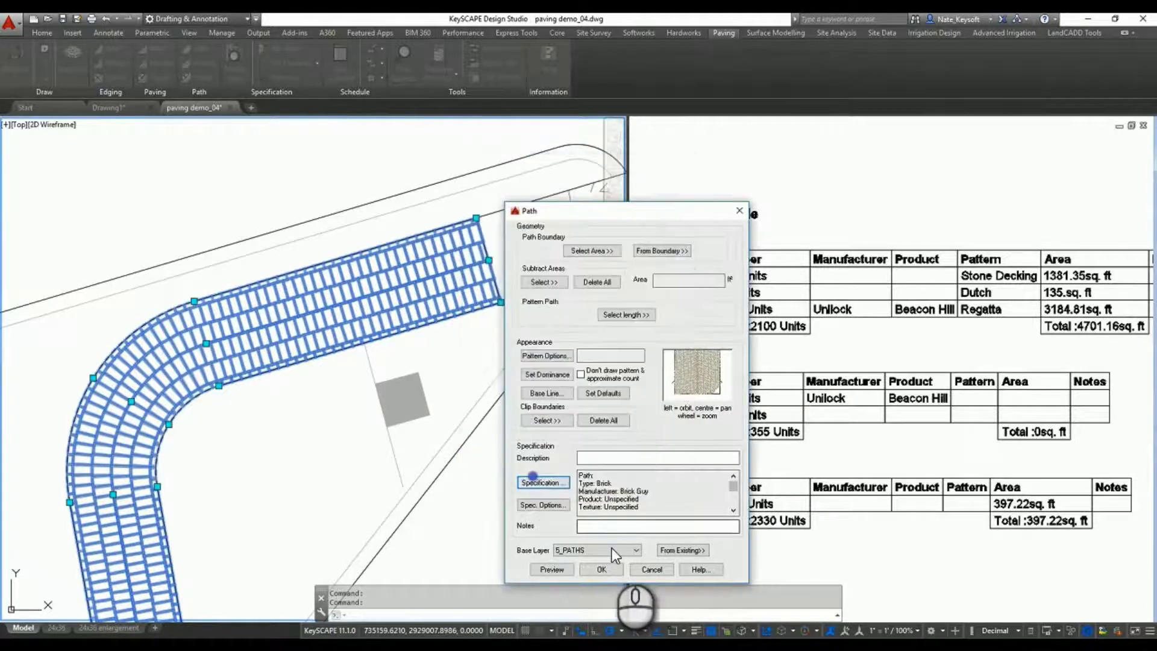
click(606, 571)
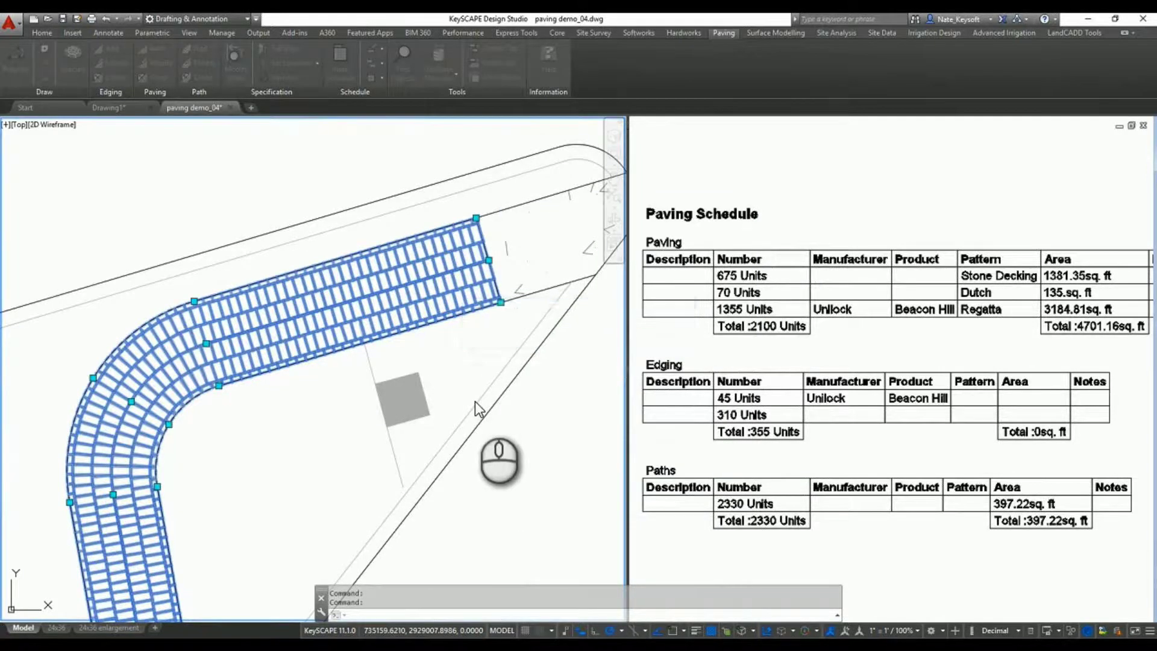
Place the path's specification label outside the boundary above its northeast end, with a bent leader pointing to the path's nearby bend
scroll(415, 274, down, 3)
click(289, 144)
click(277, 269)
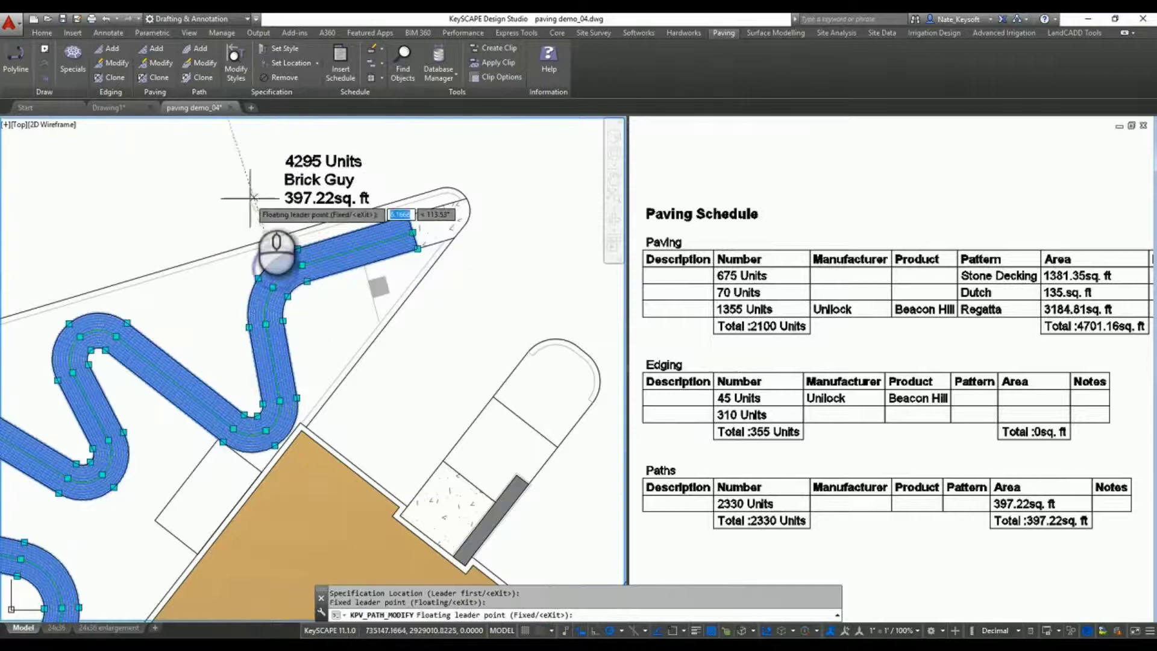
click(250, 158)
key(Return)
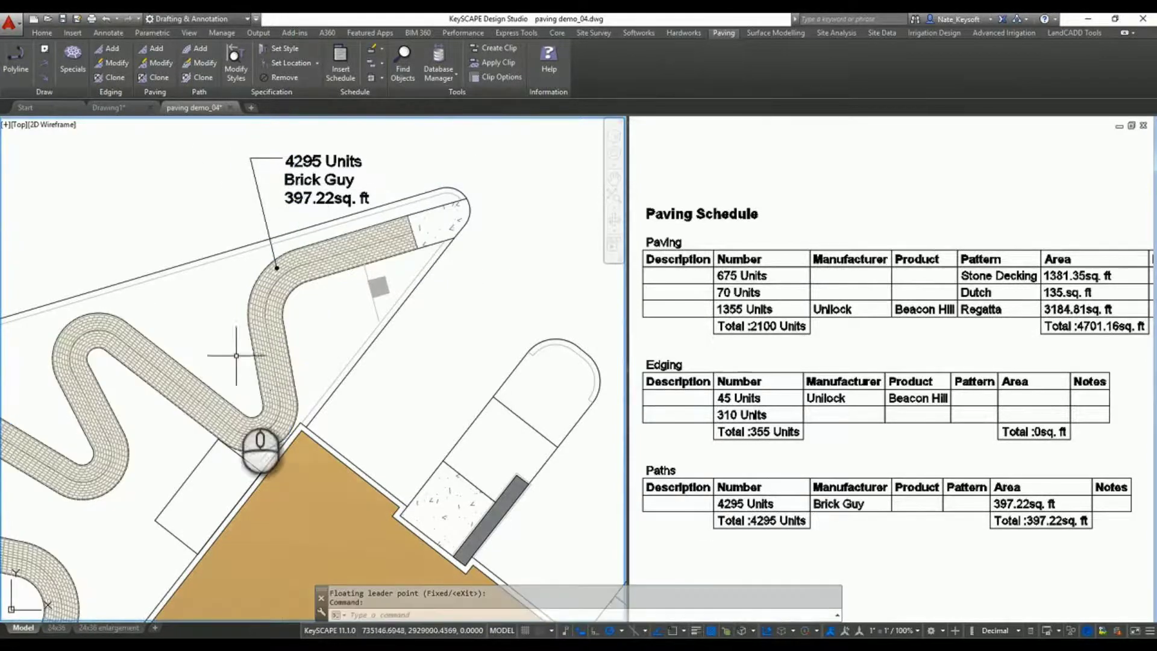
Inspect the winding path's block pattern up close and its label within the surrounding site plan
scroll(283, 422, up, 5)
scroll(295, 319, up, 3)
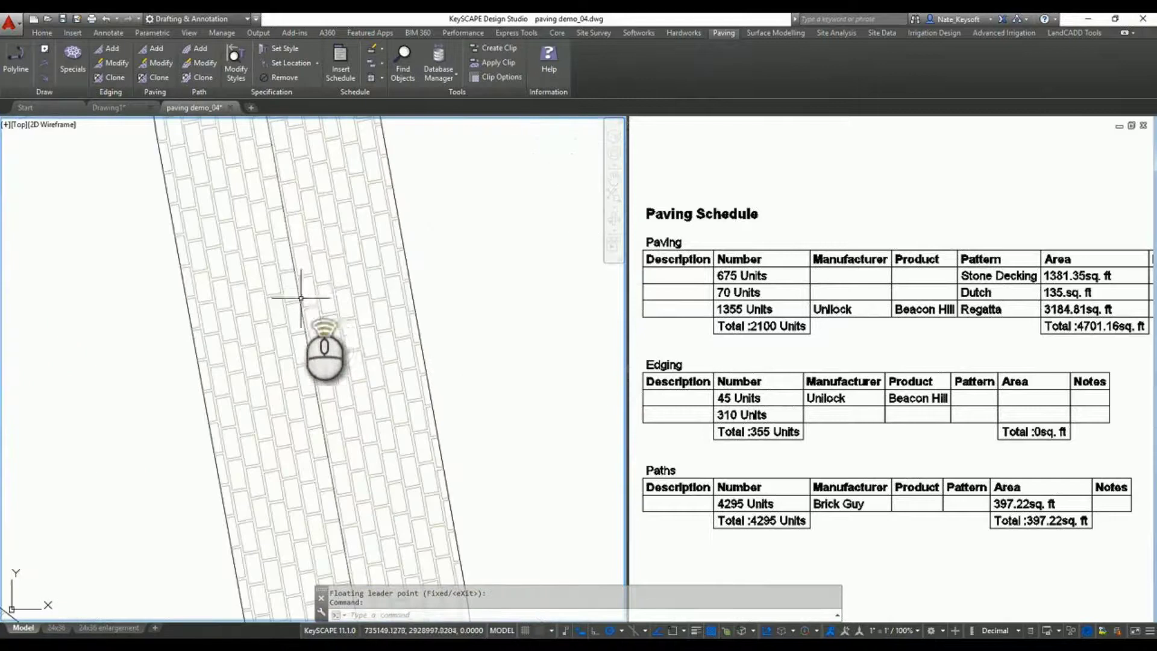
scroll(311, 284, down, 5)
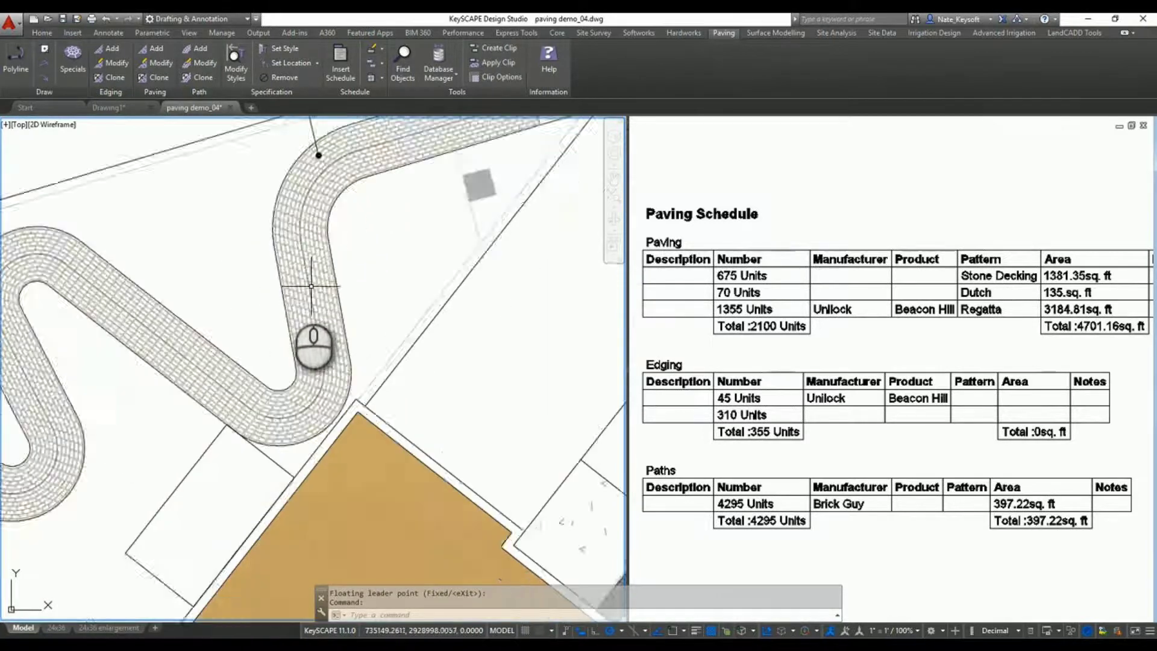
mouse_move(316, 344)
middle_down()
mouse_move(239, 408)
mouse_move(261, 416)
middle_up()
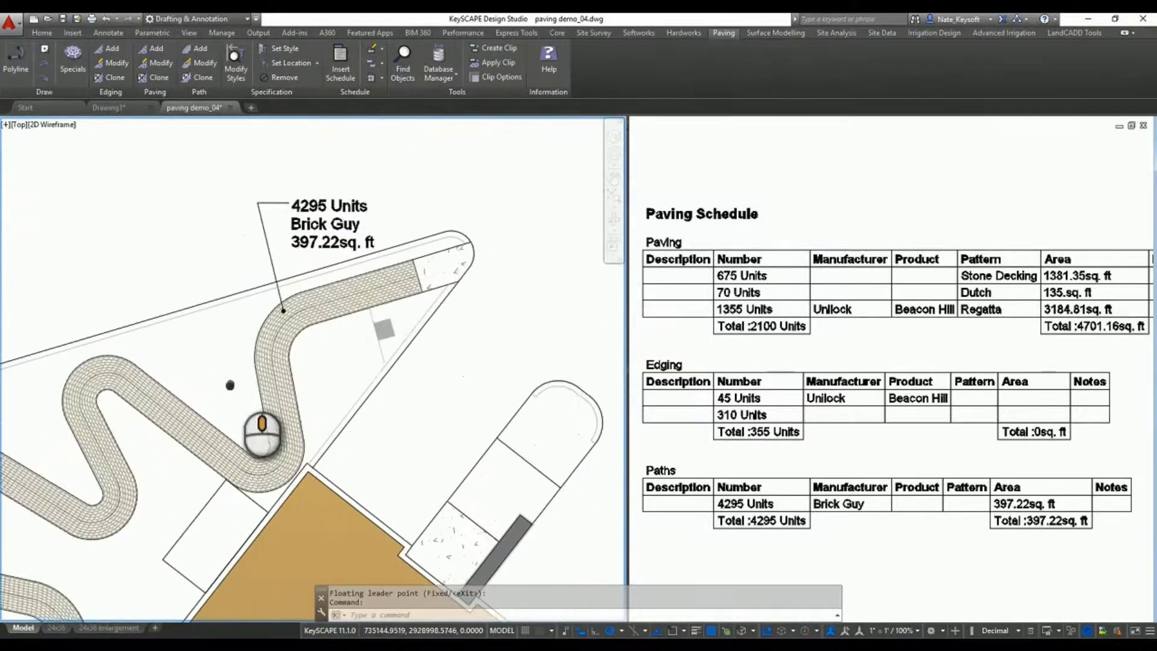
scroll(369, 570, down, 2)
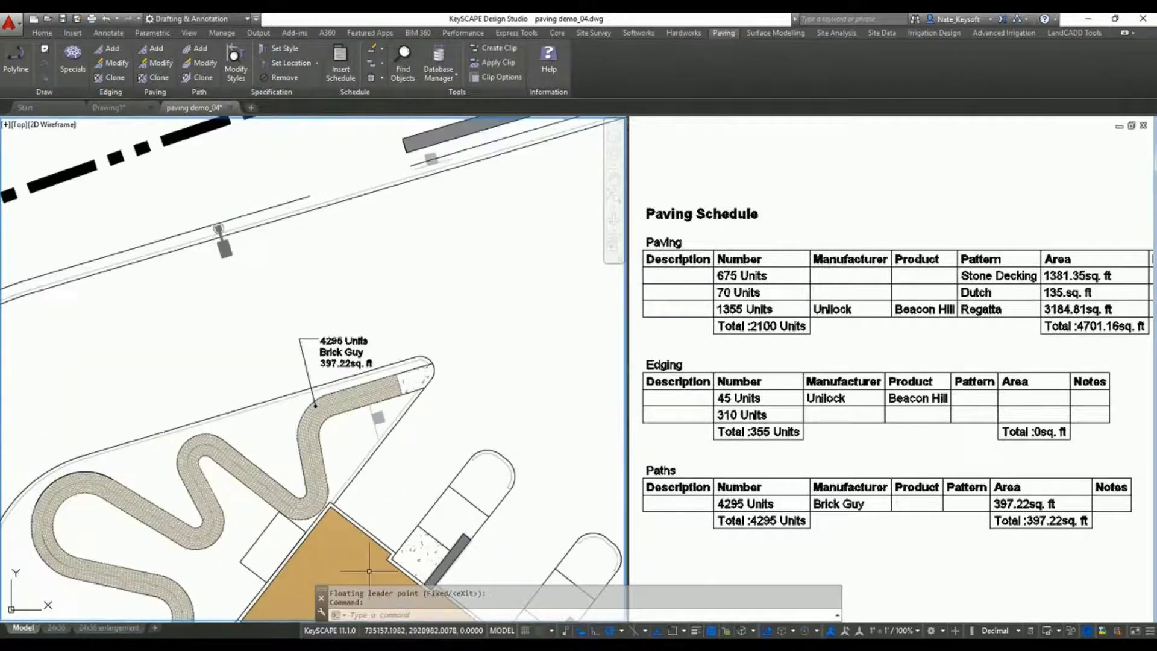
mouse_move(339, 646)
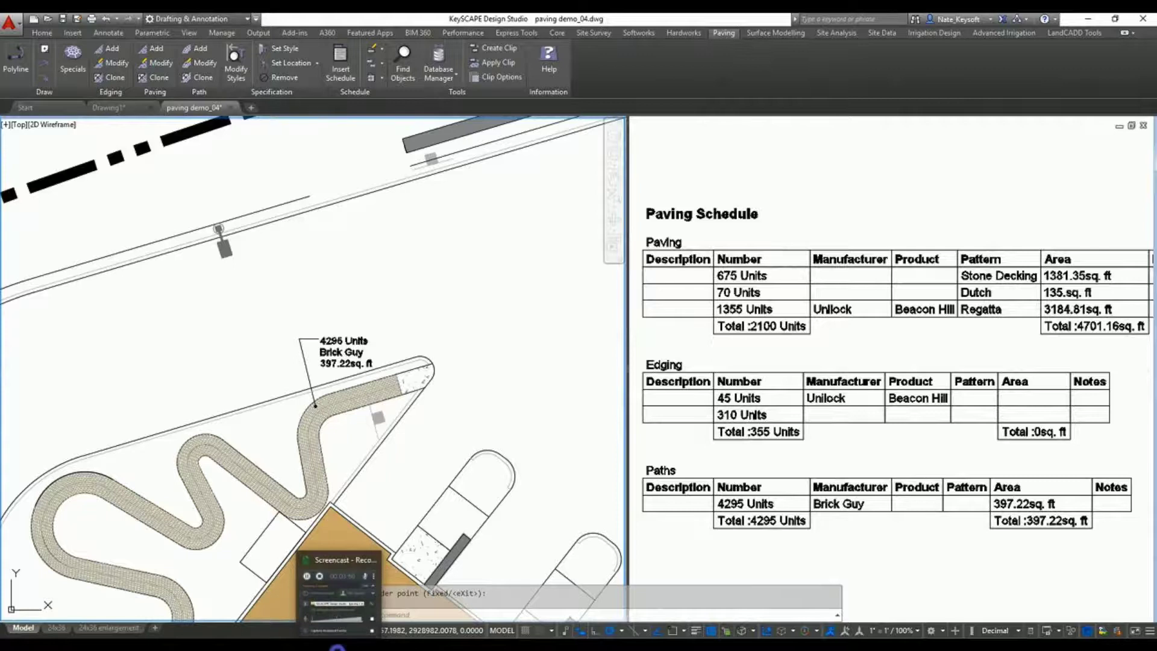